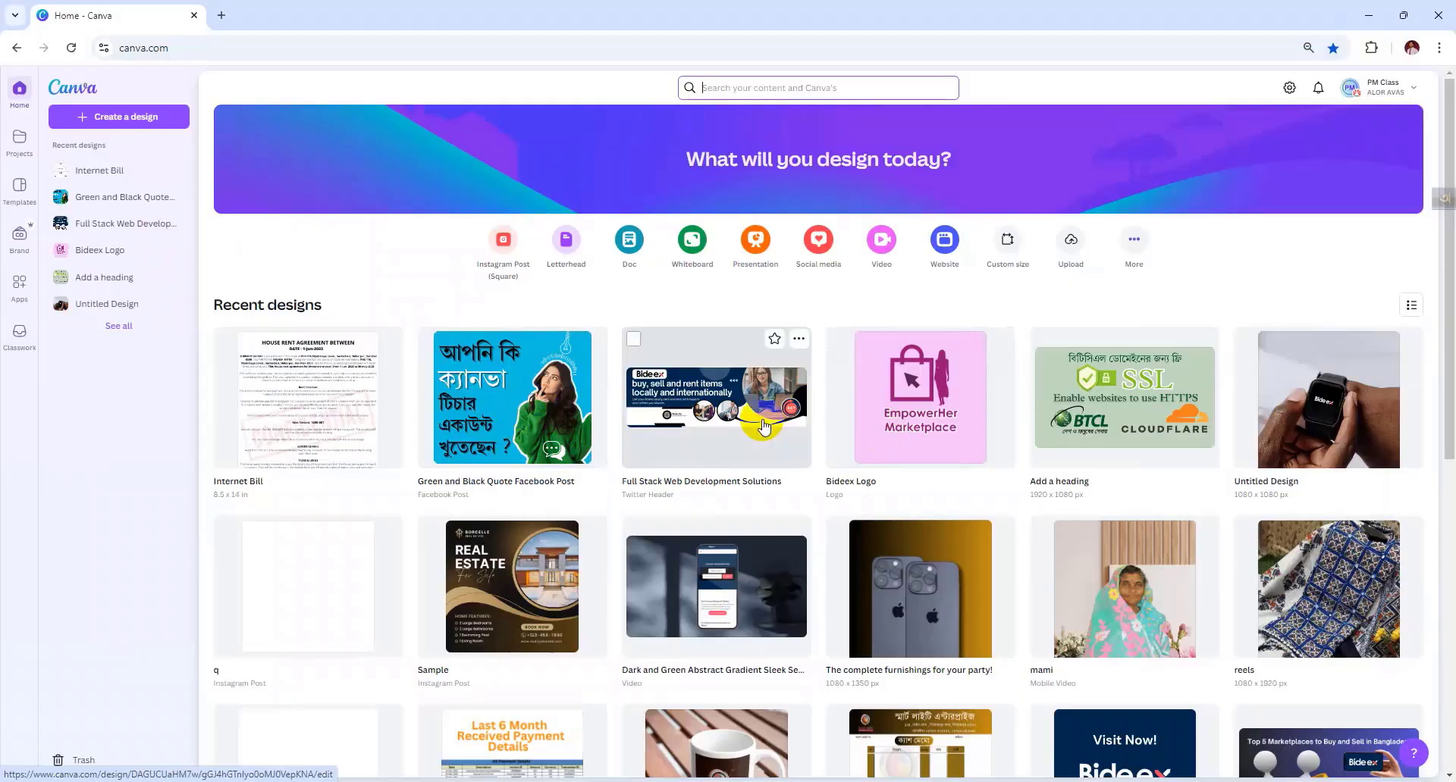
Open the Sample Instagram Post design from the recent designs and add a blank page at its end.
scroll(760, 420, "down", 4)
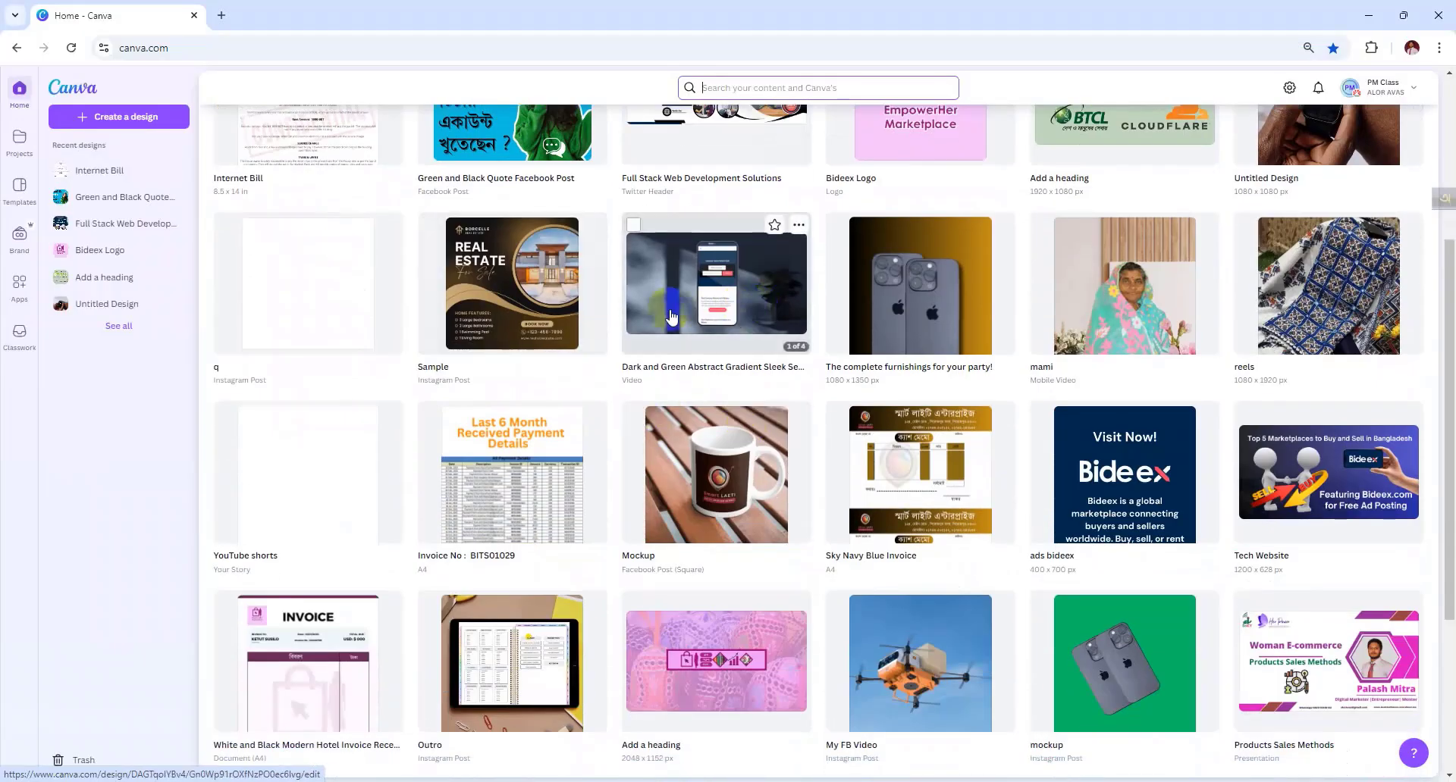
left_click(520, 297)
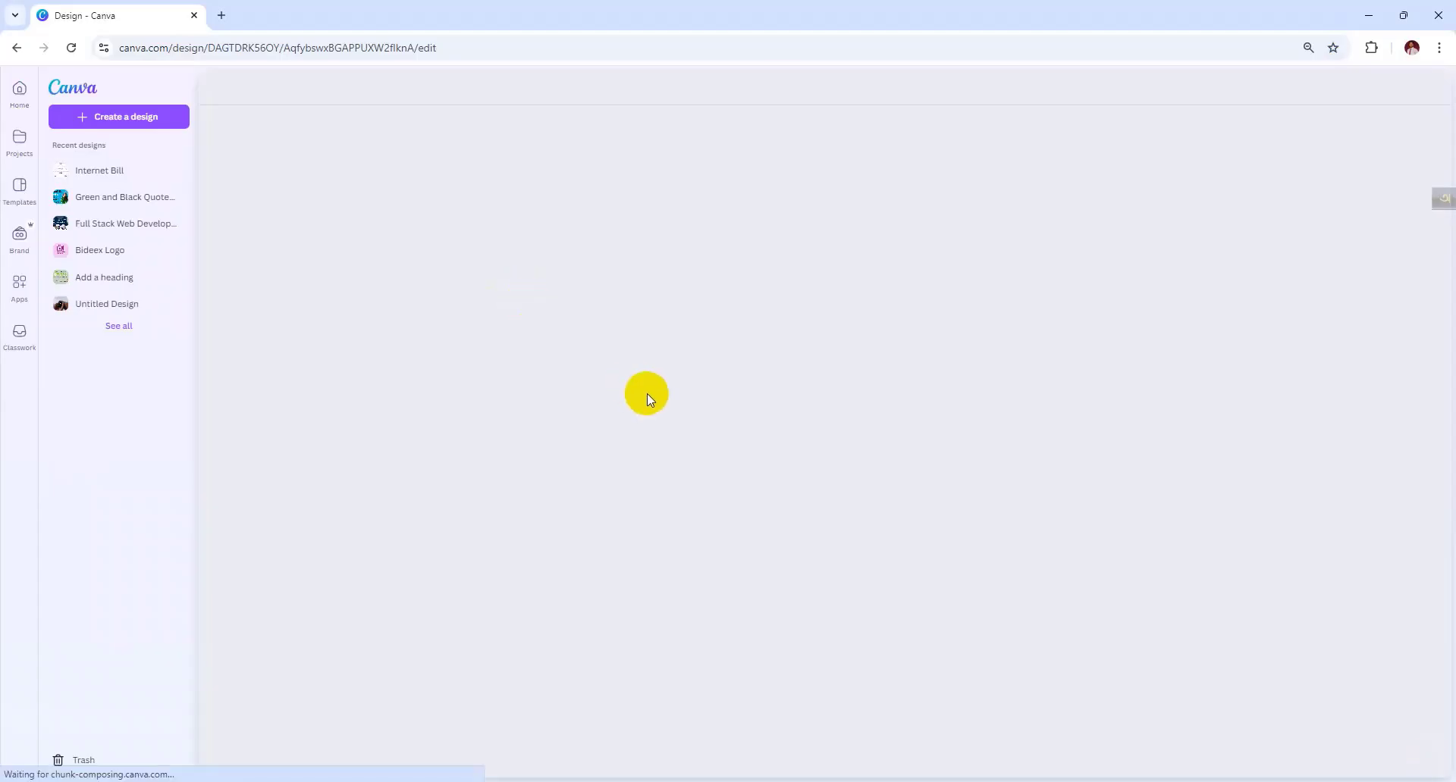
scroll(658, 391, "down", 3)
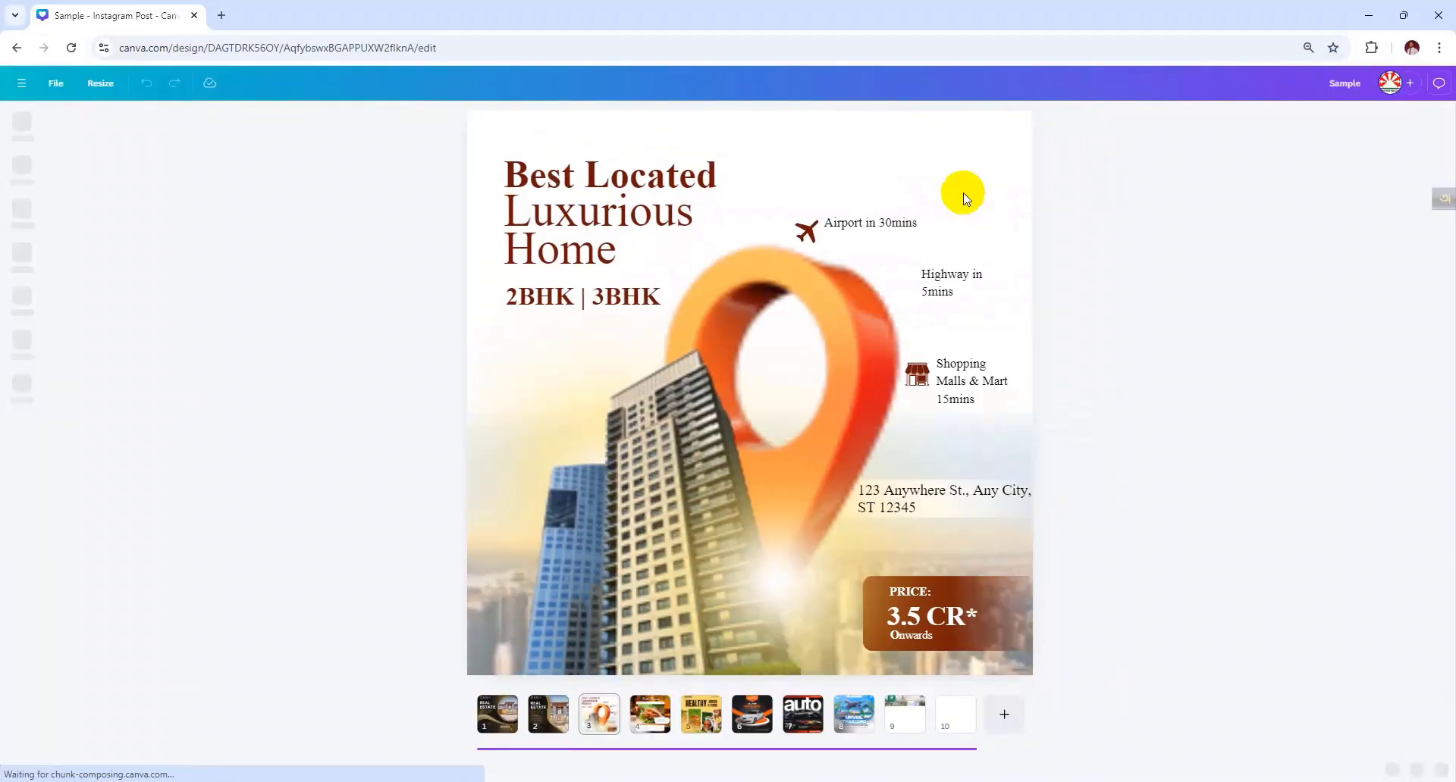
left_click(1001, 709)
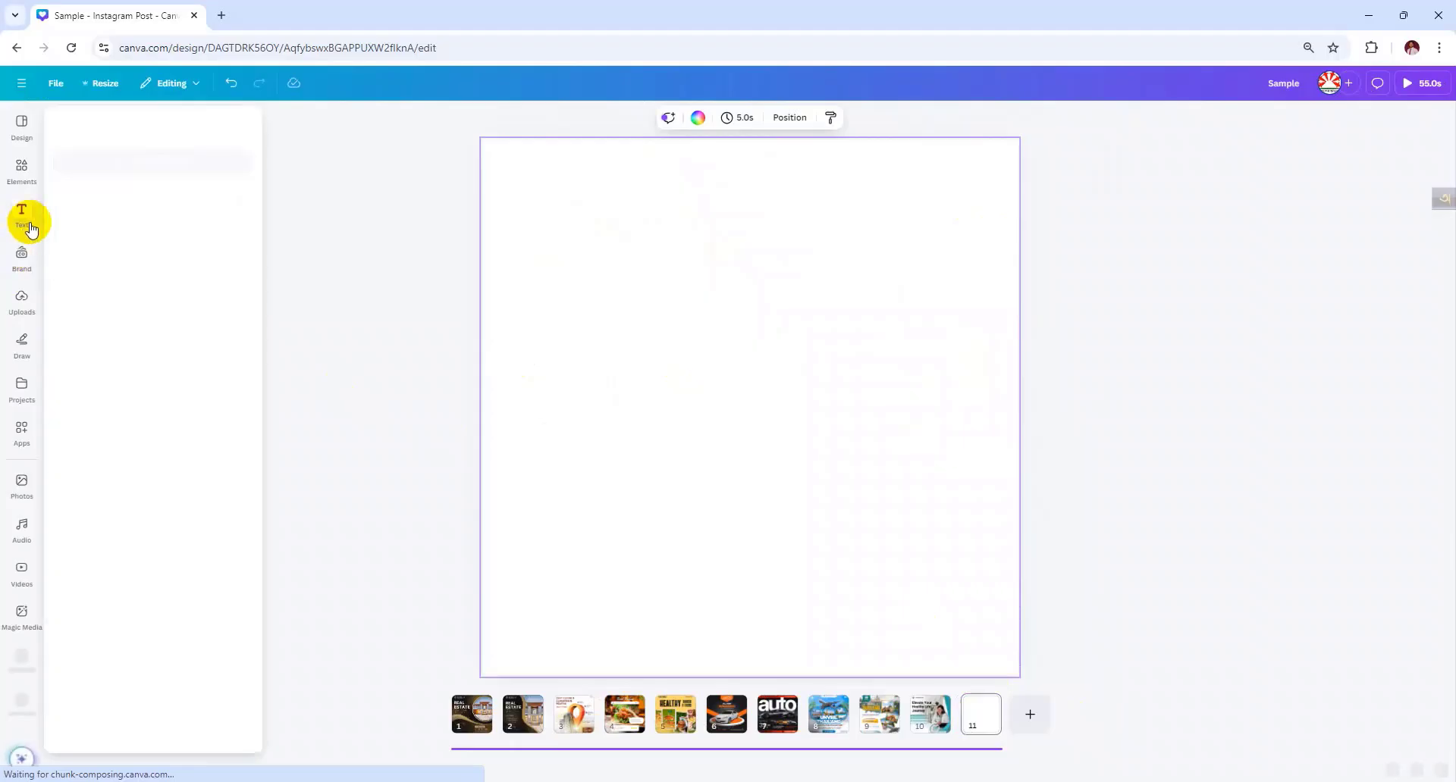
left_click(22, 343)
left_click(26, 218)
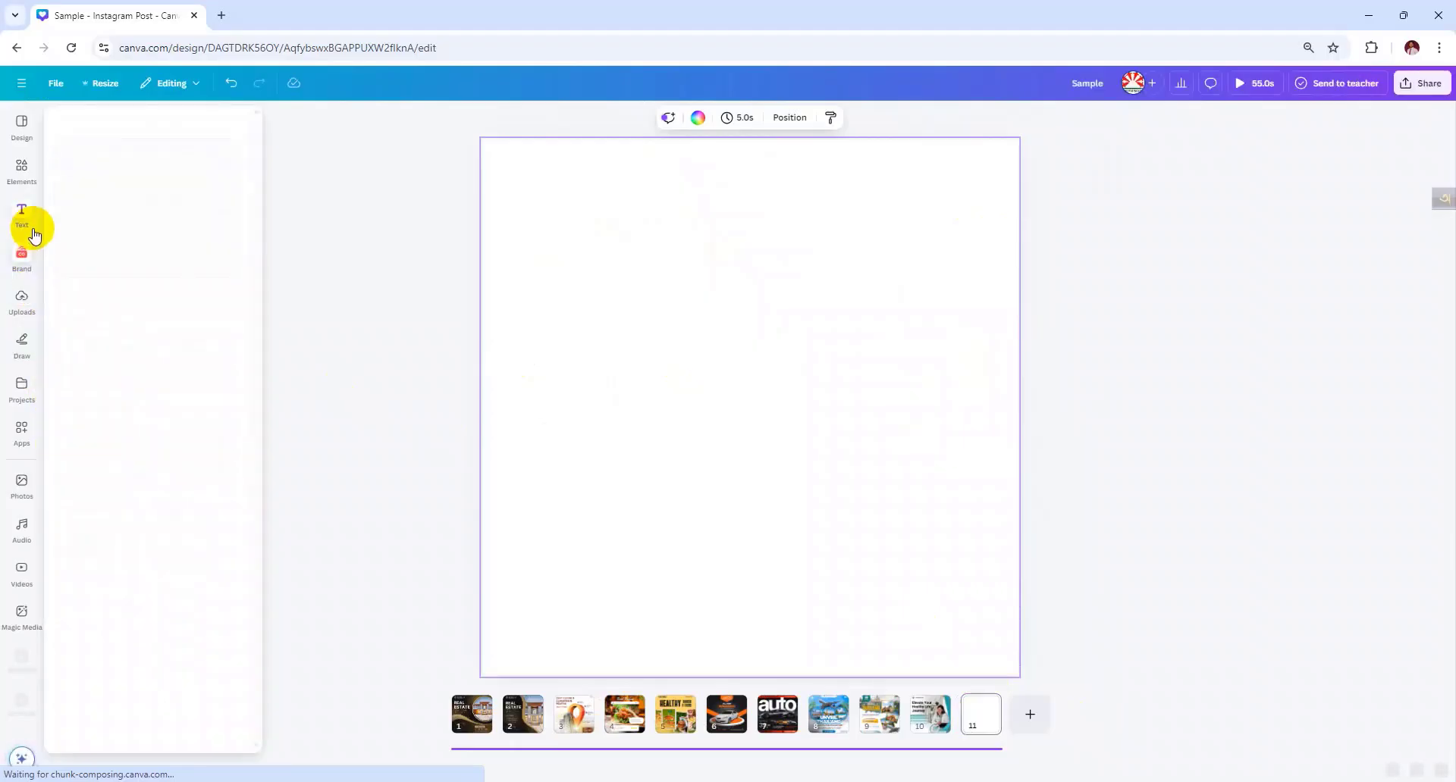
left_click(18, 479)
left_click(23, 561)
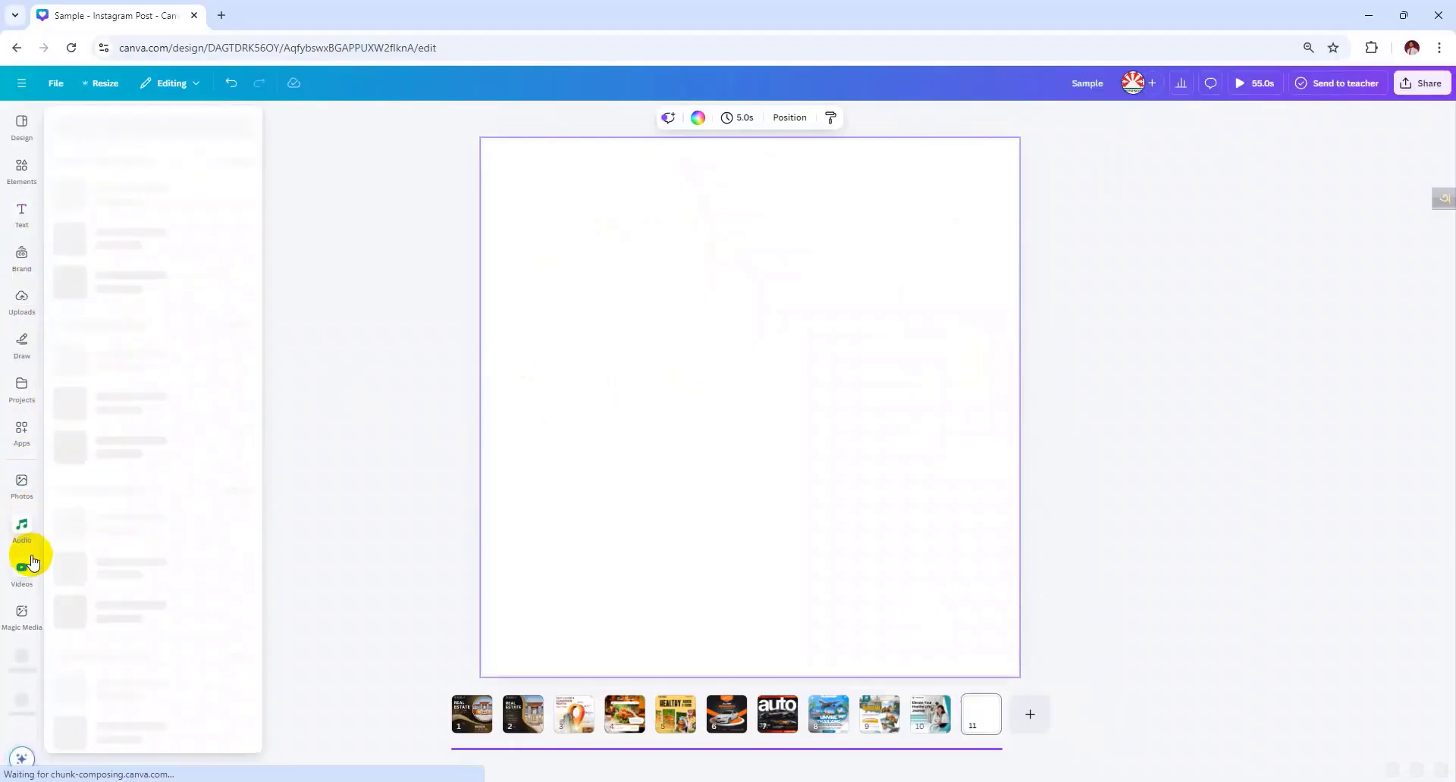
left_click(24, 531)
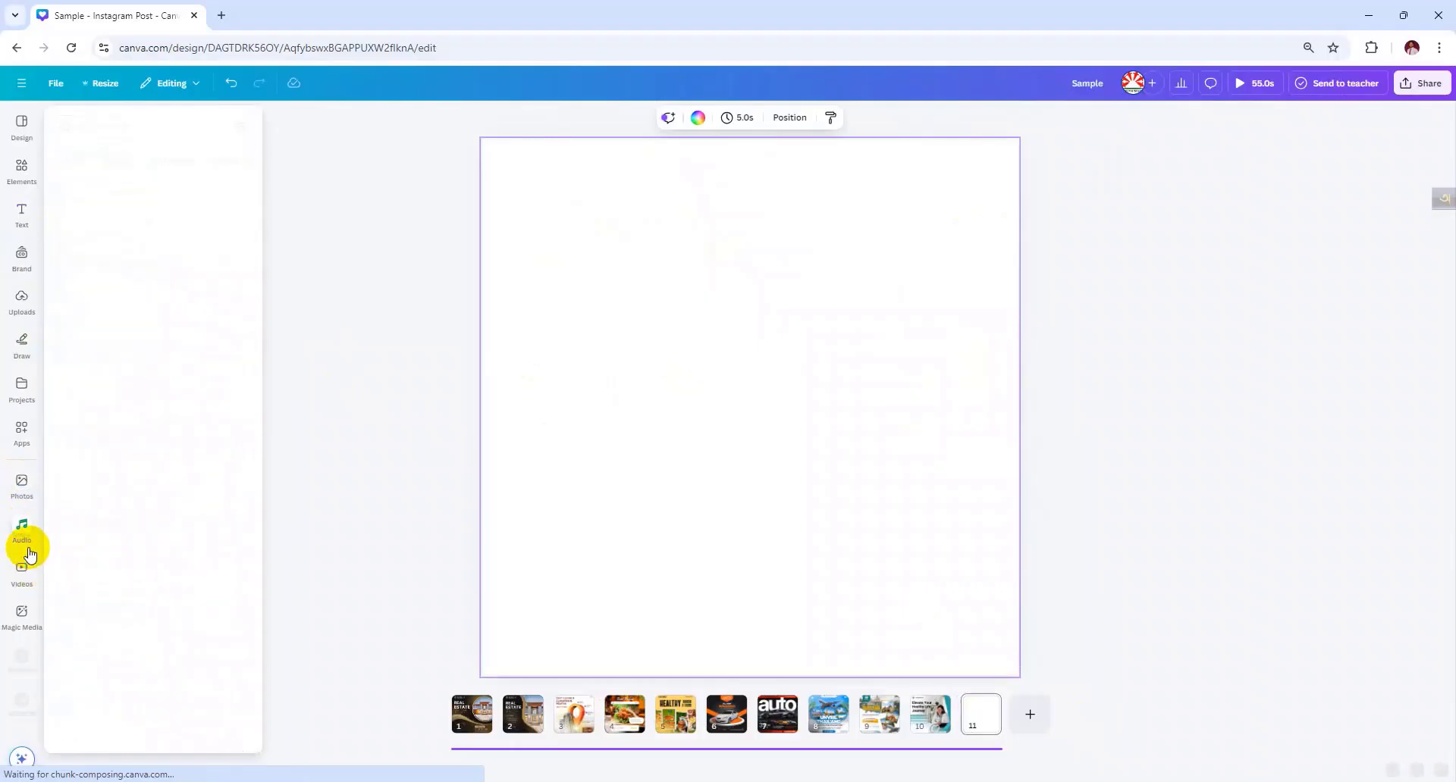
Search the elements library for "t shirt" and limit the results to photos.
left_click(21, 172)
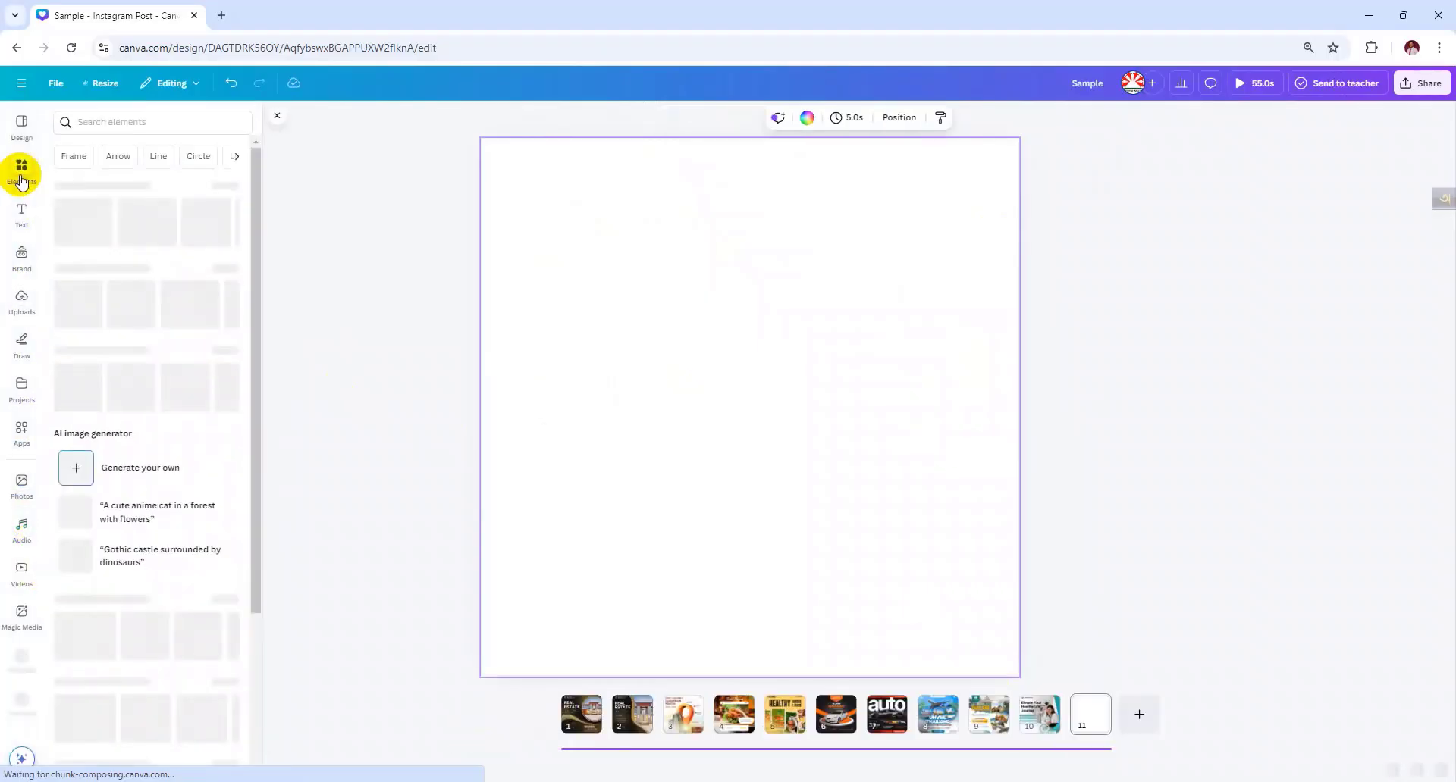
left_click(67, 122)
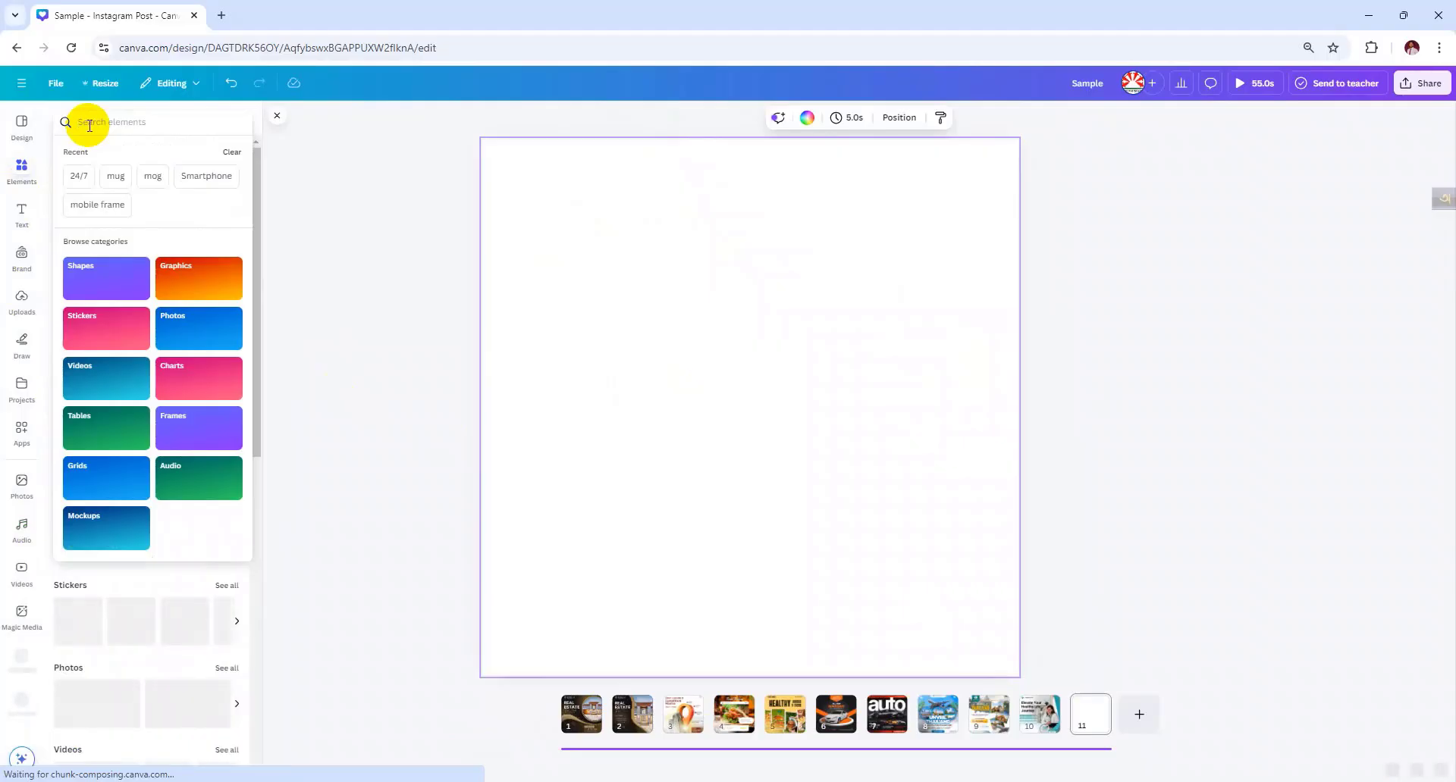
type("t")
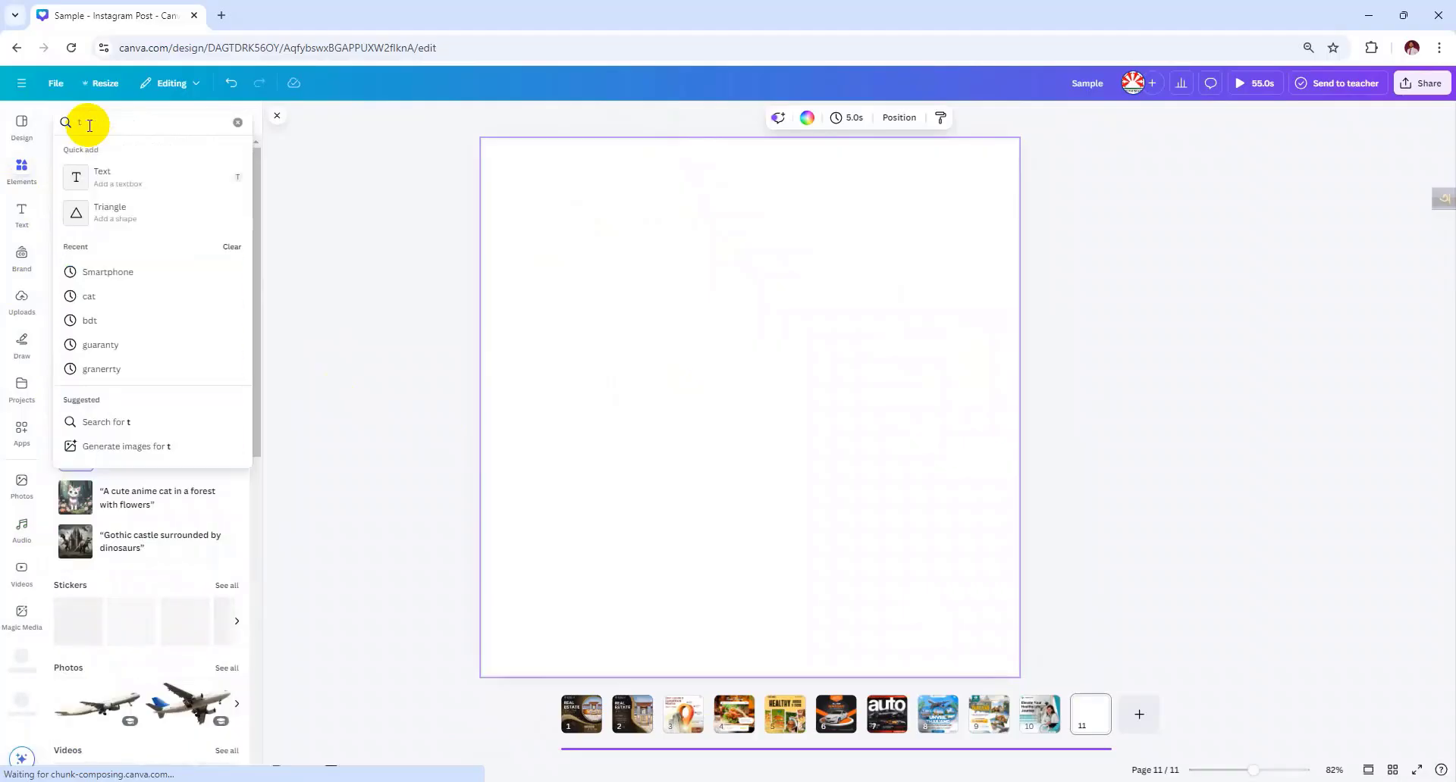
type(" shirt")
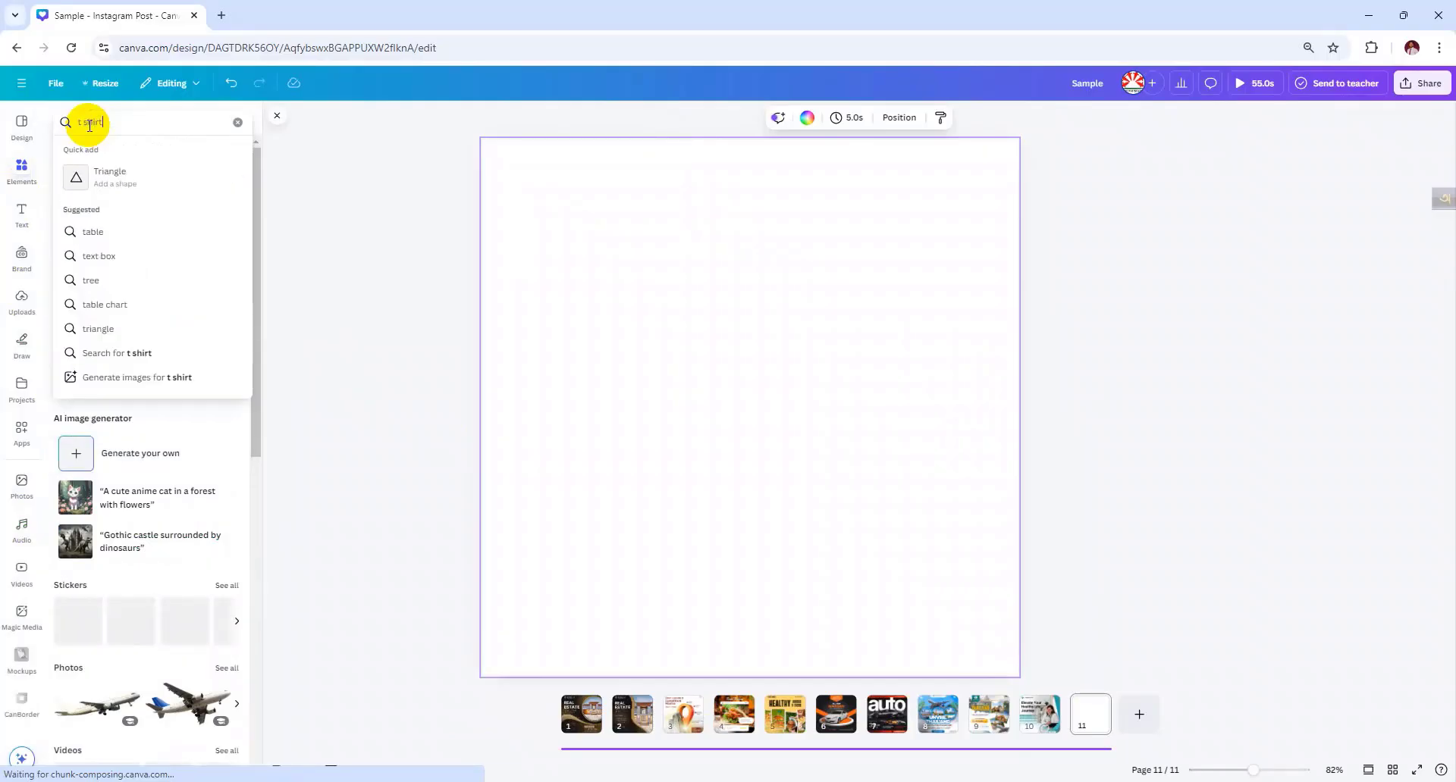
key("Return")
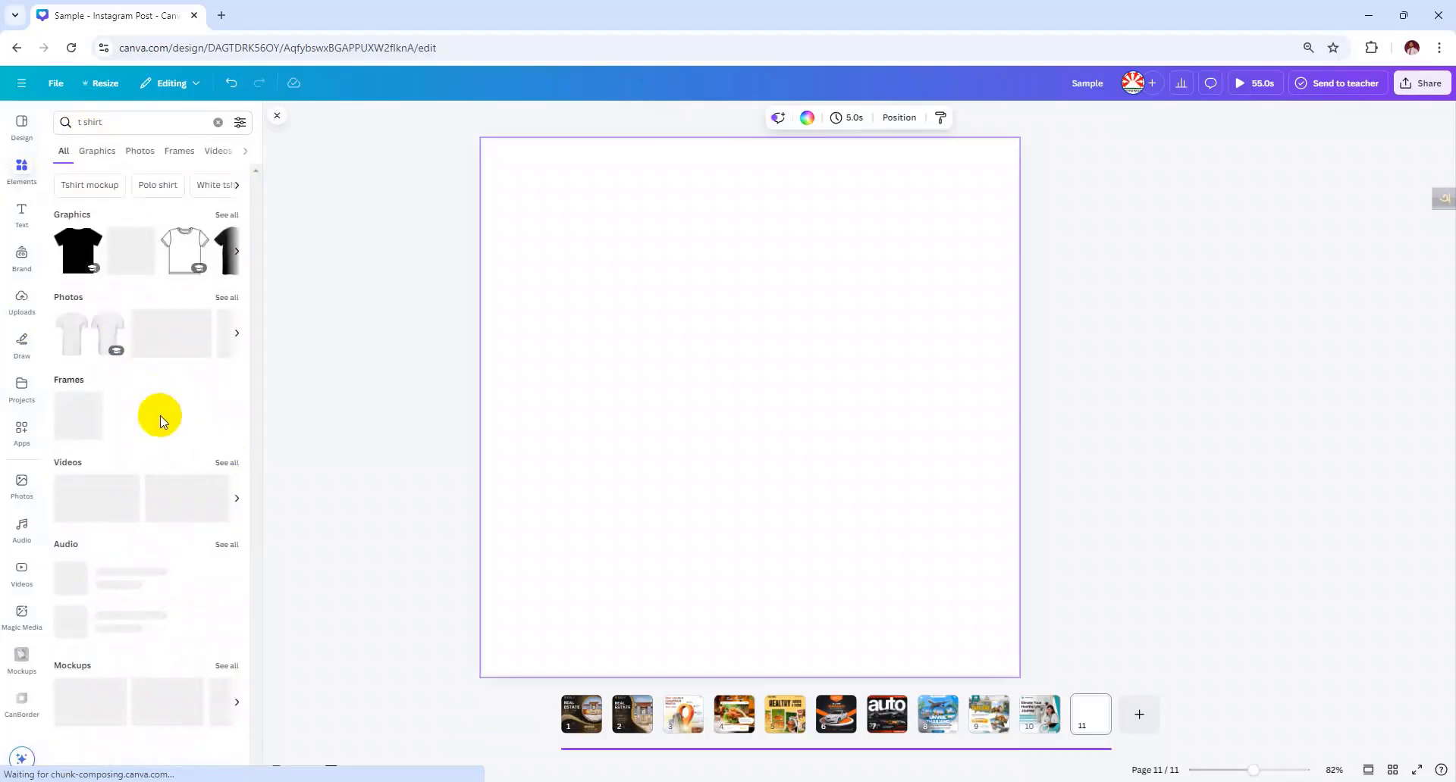
left_click(138, 151)
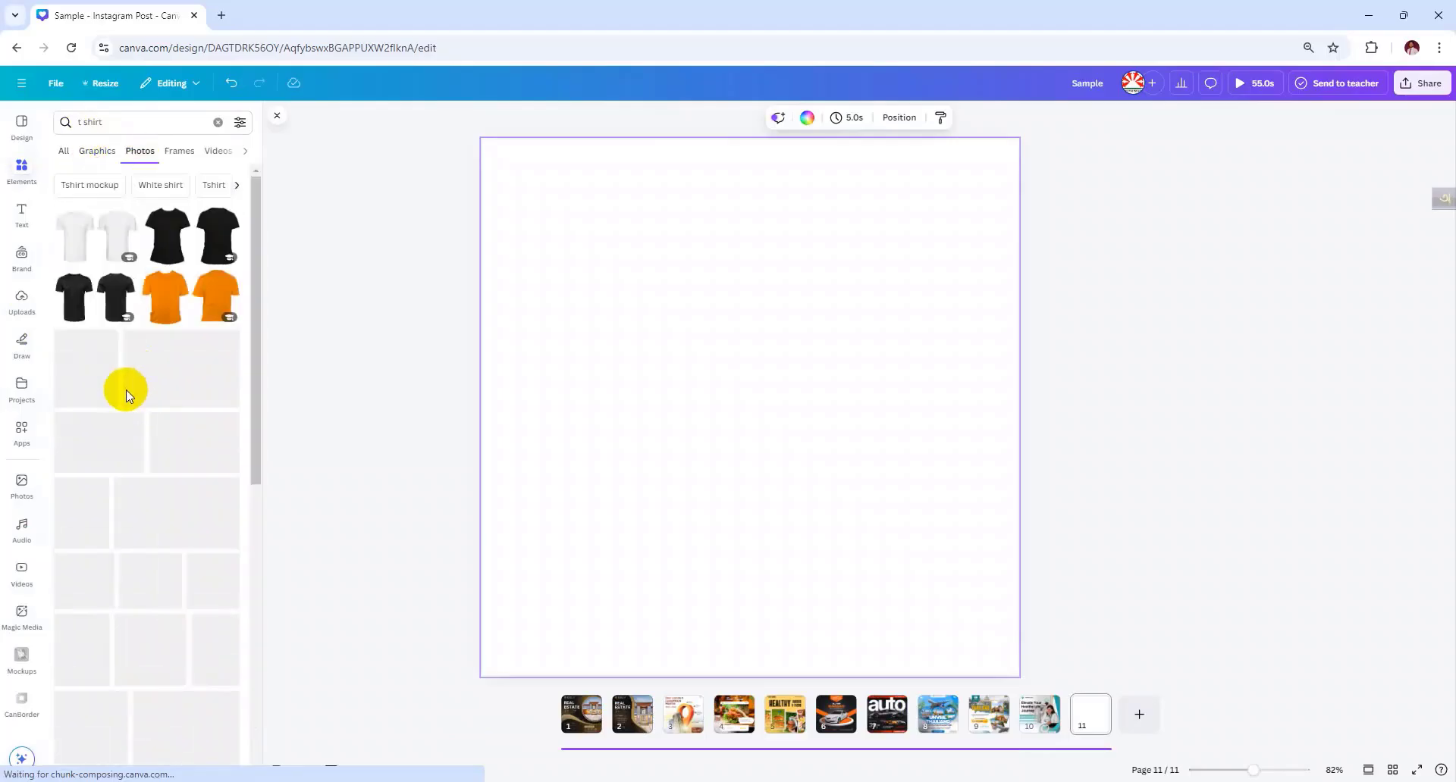
scroll(178, 487, "down", 1)
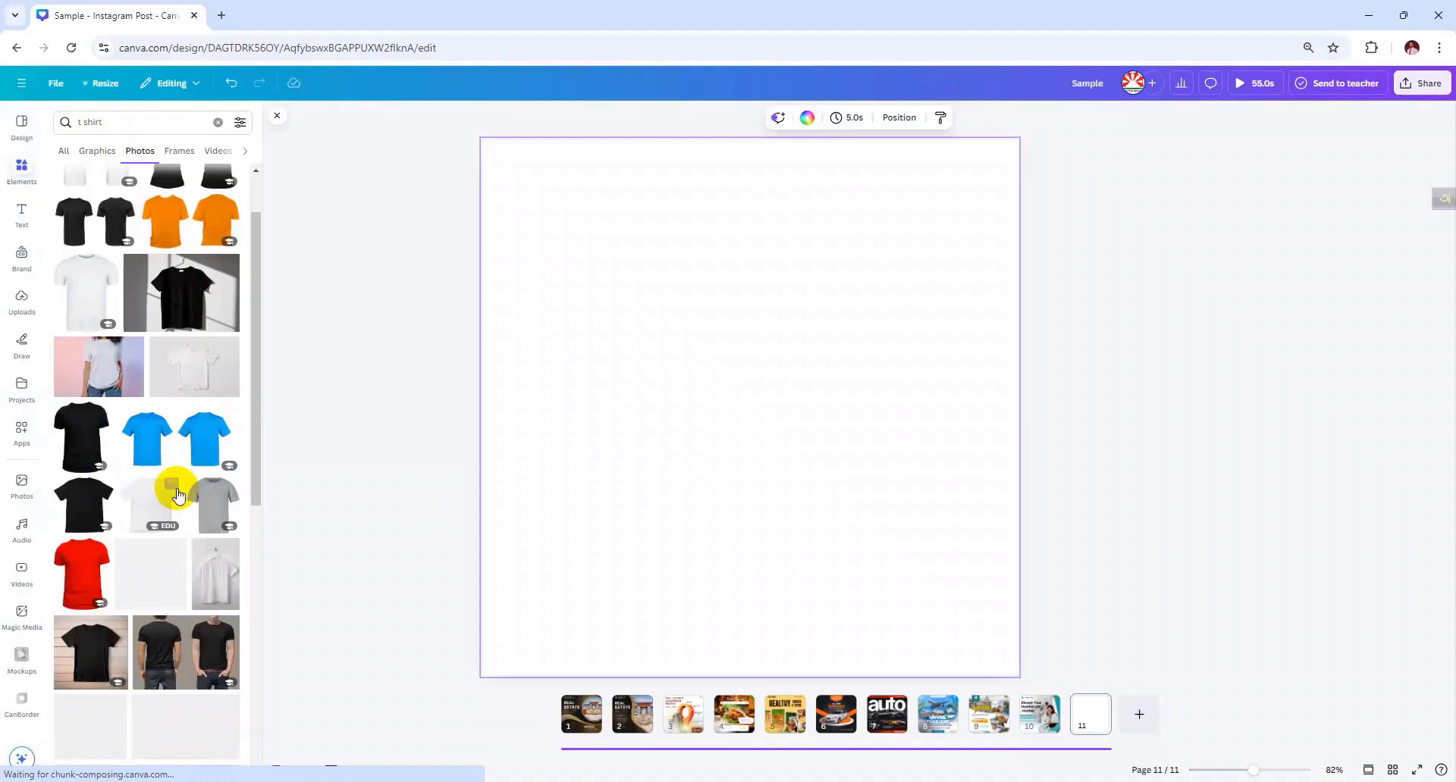
scroll(176, 489, "down", 3)
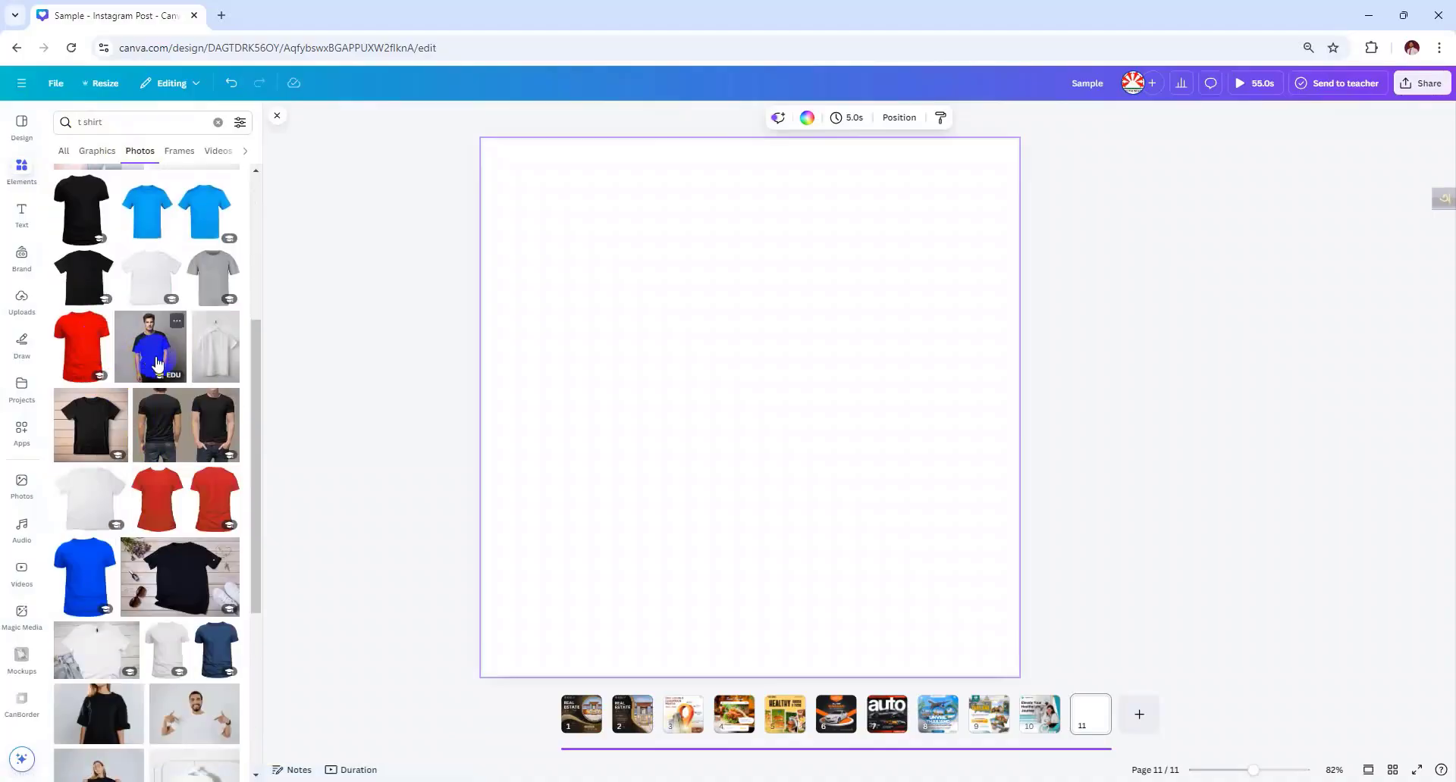
left_click(127, 349)
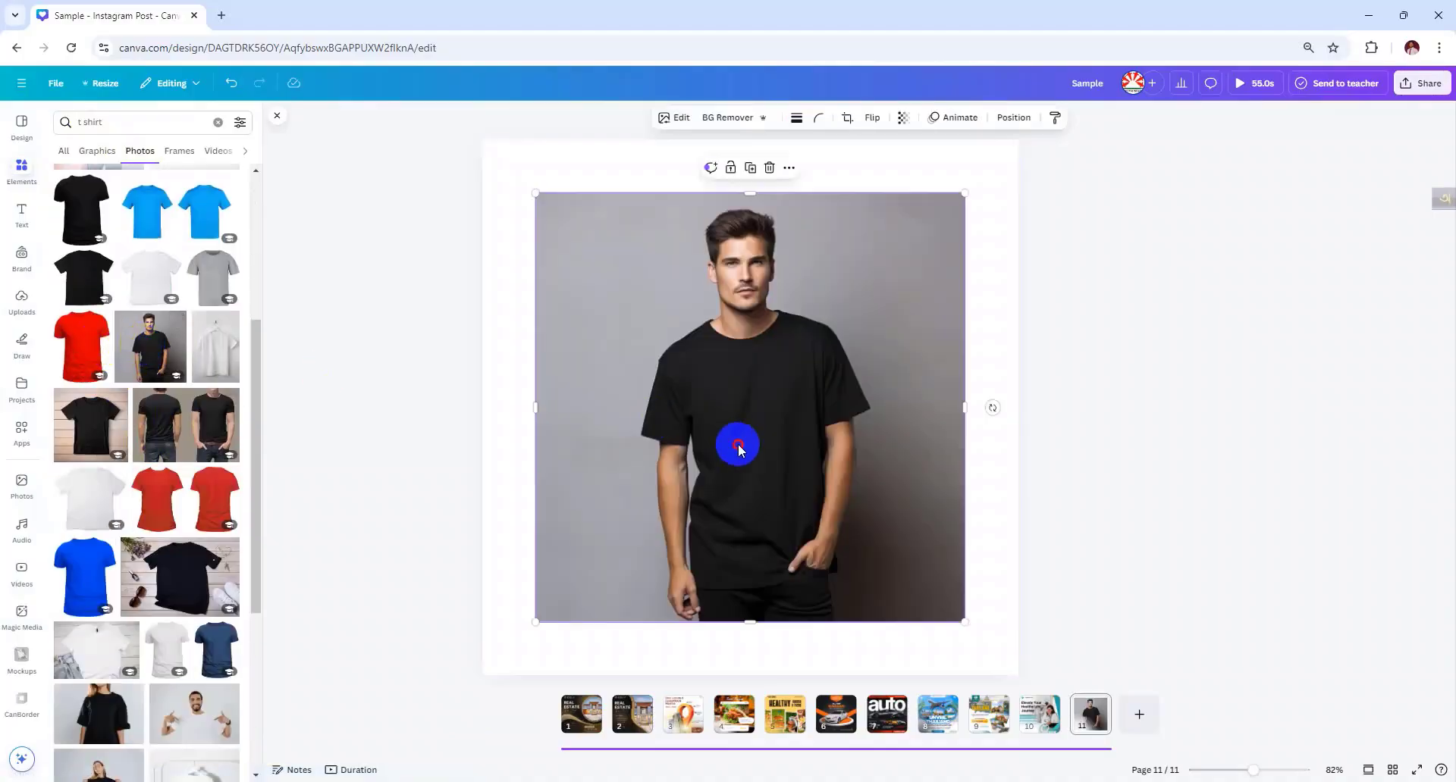
left_click_drag(740, 445, 698, 396)
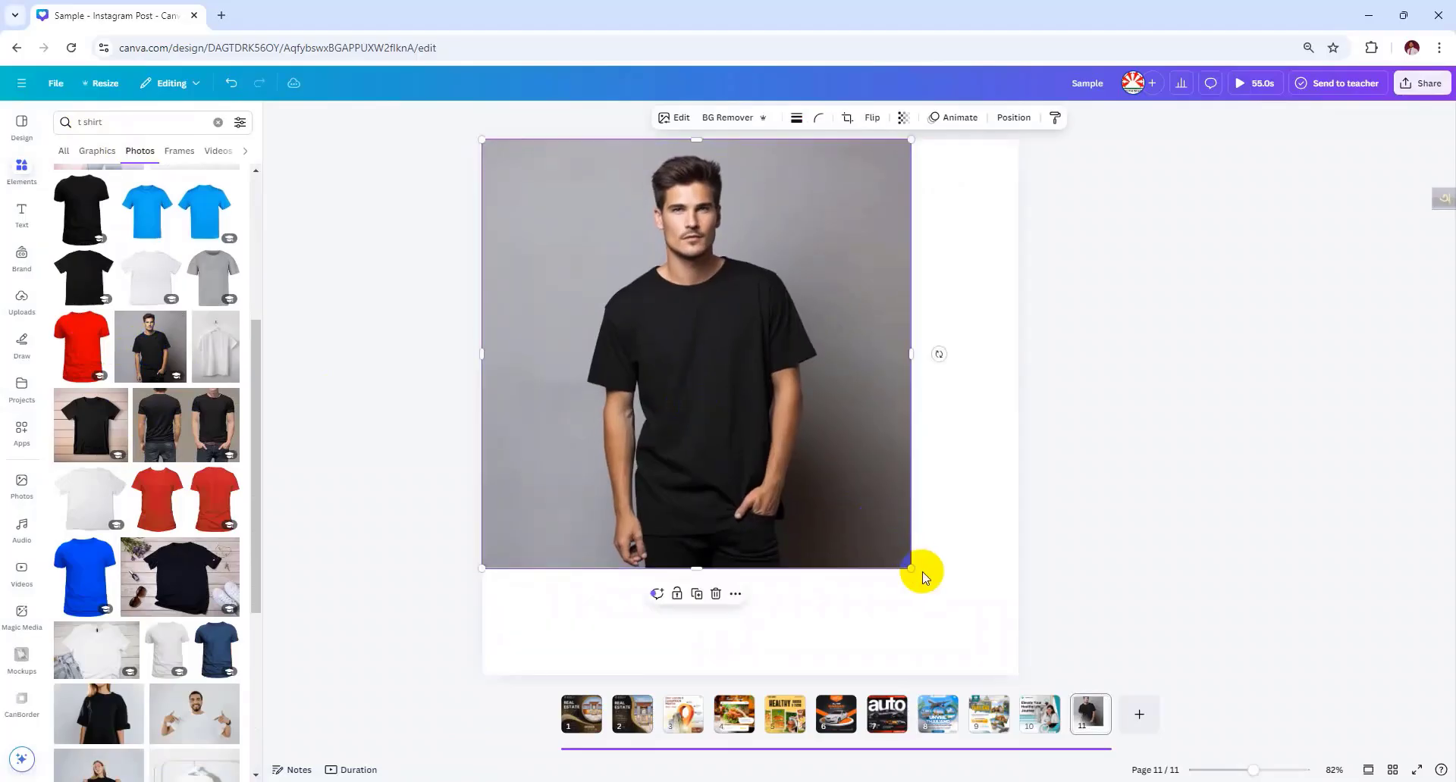
left_click_drag(908, 571, 1018, 675)
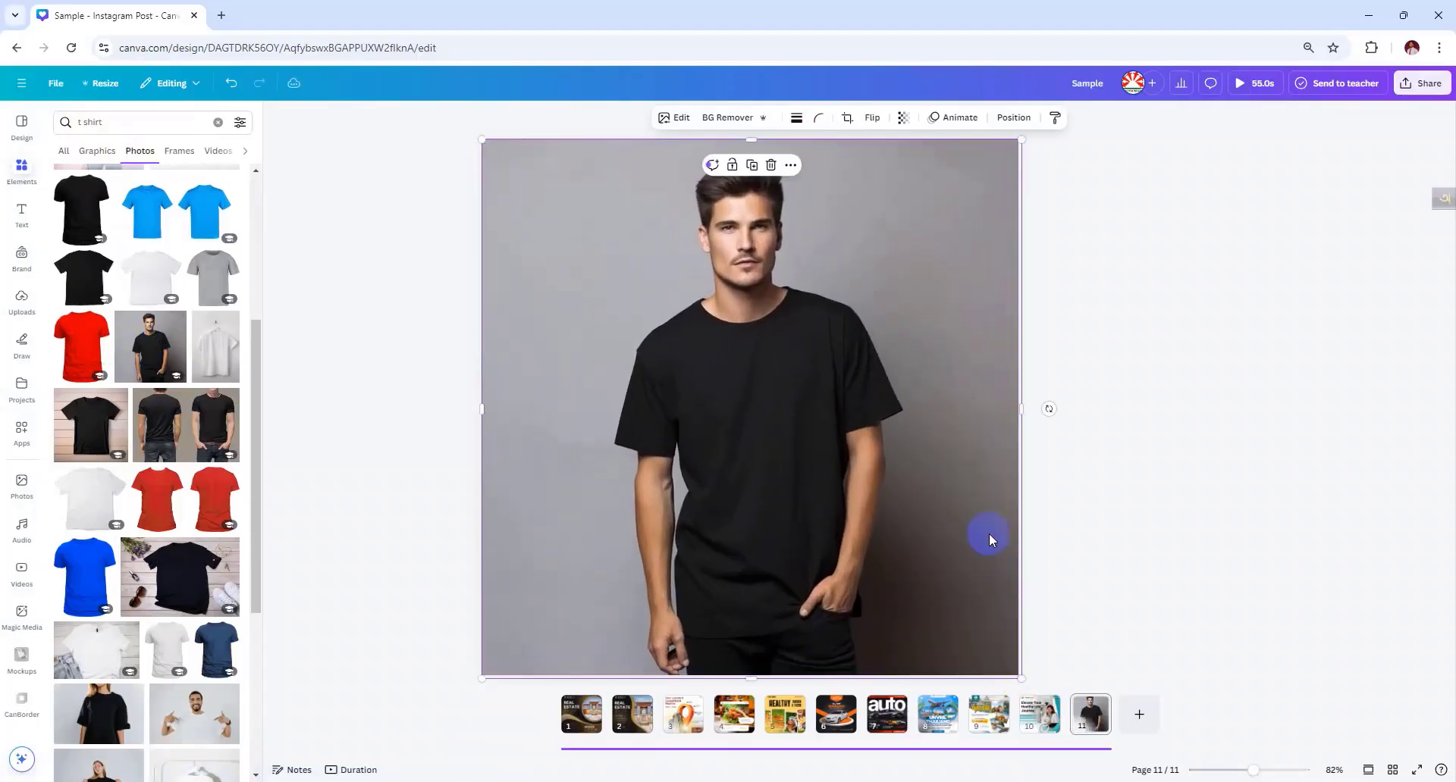
left_click(1279, 336)
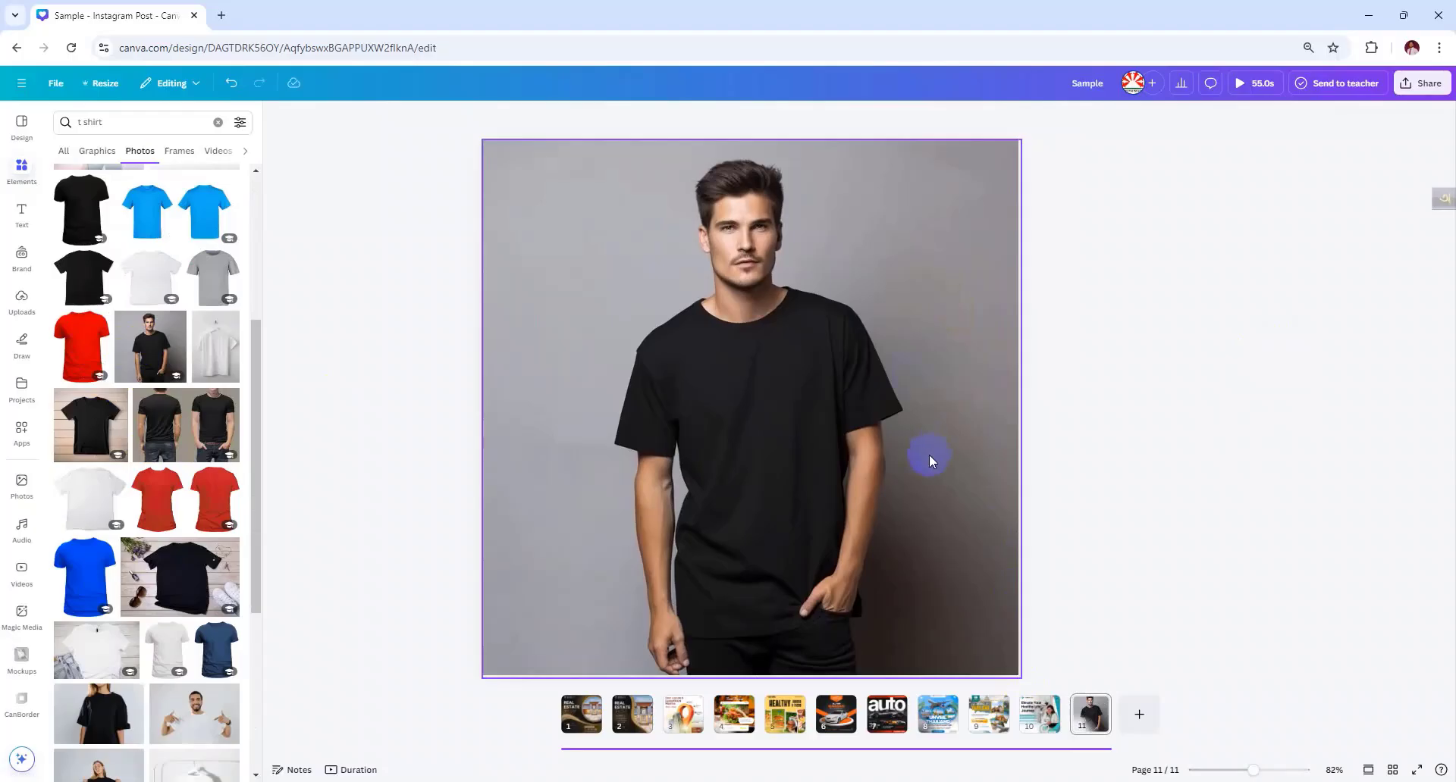
left_click(825, 464)
key("Delete")
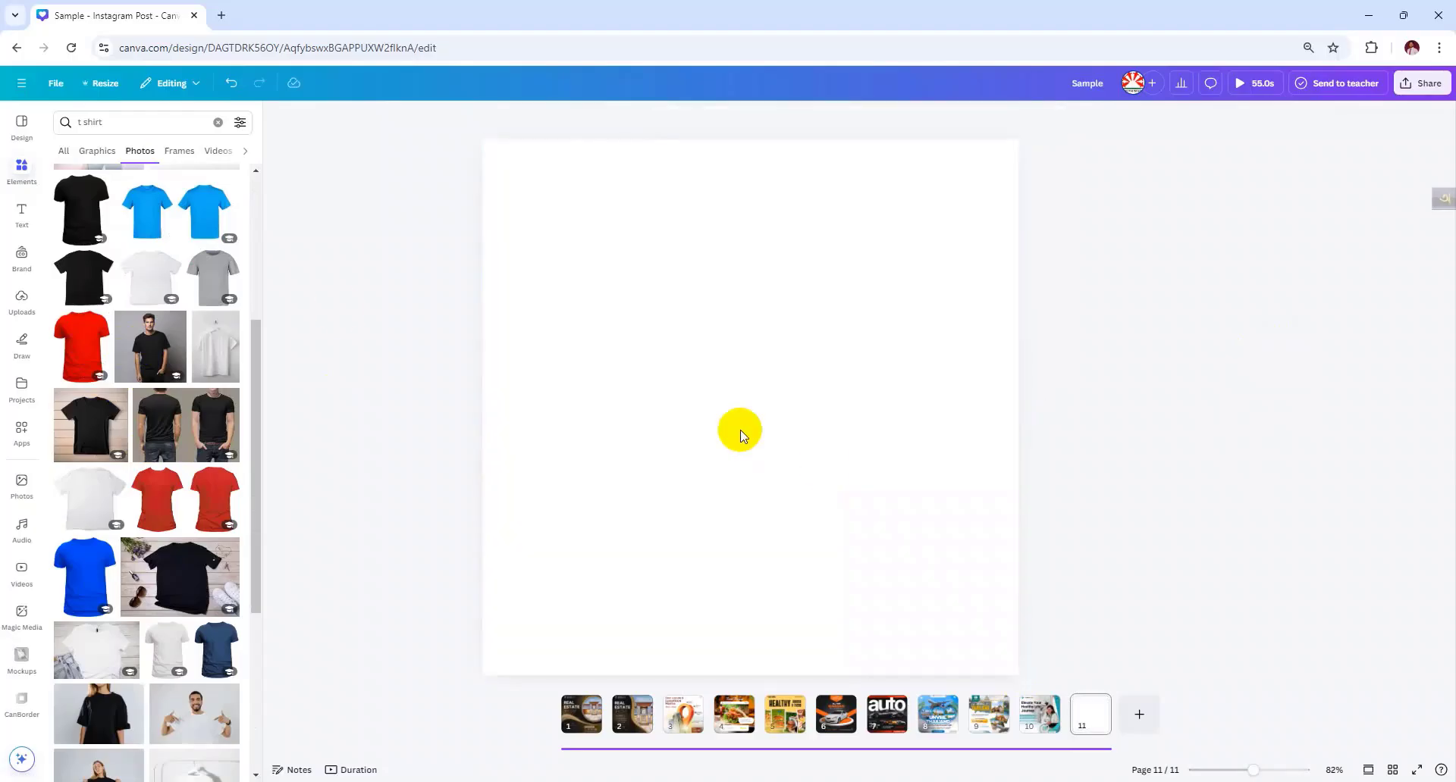
Add the plain red t-shirt photo and centre it on the blank page.
left_click(78, 339)
left_click_drag(665, 413, 696, 425)
left_click(1065, 453)
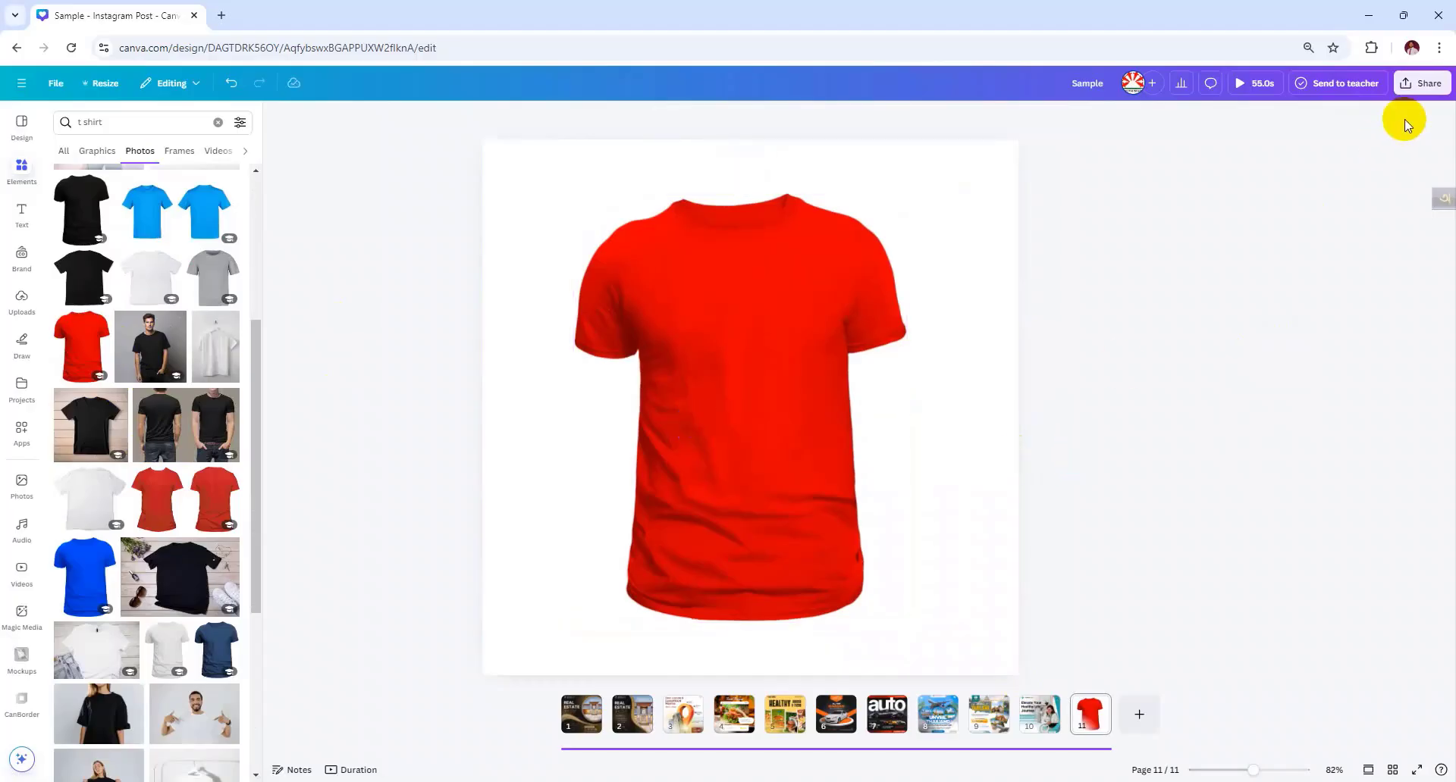
Download only the current page, page 11, as a JPG.
left_click(1419, 85)
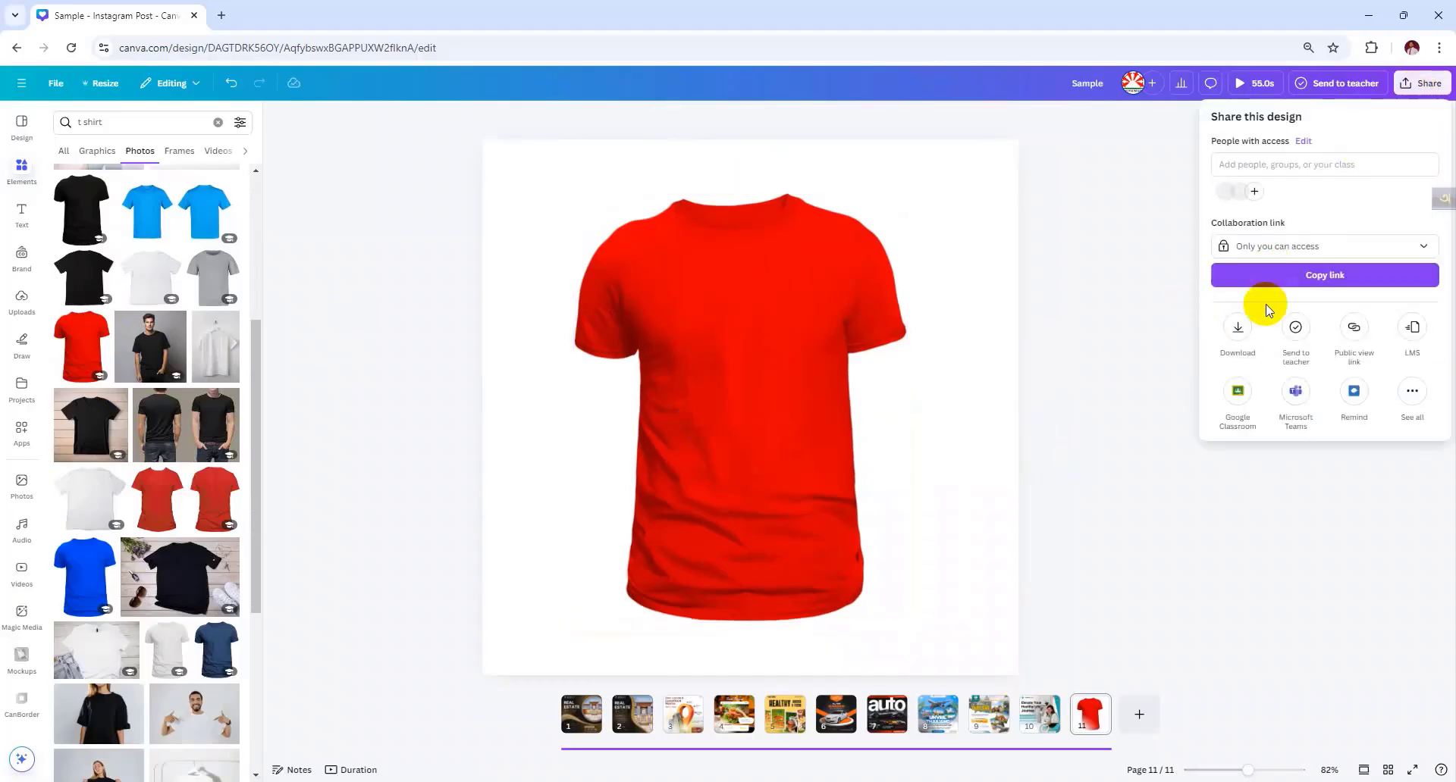
left_click(1239, 332)
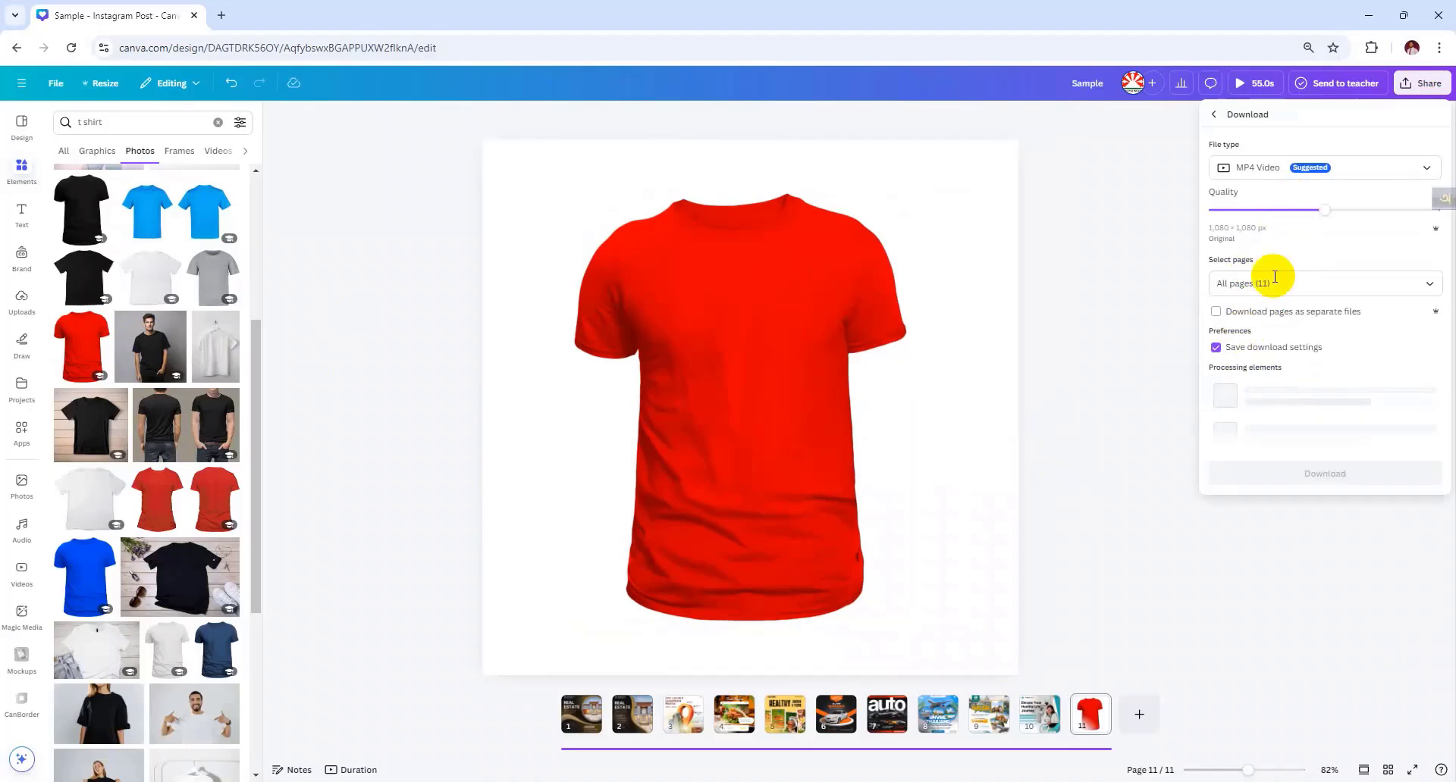
left_click(1291, 170)
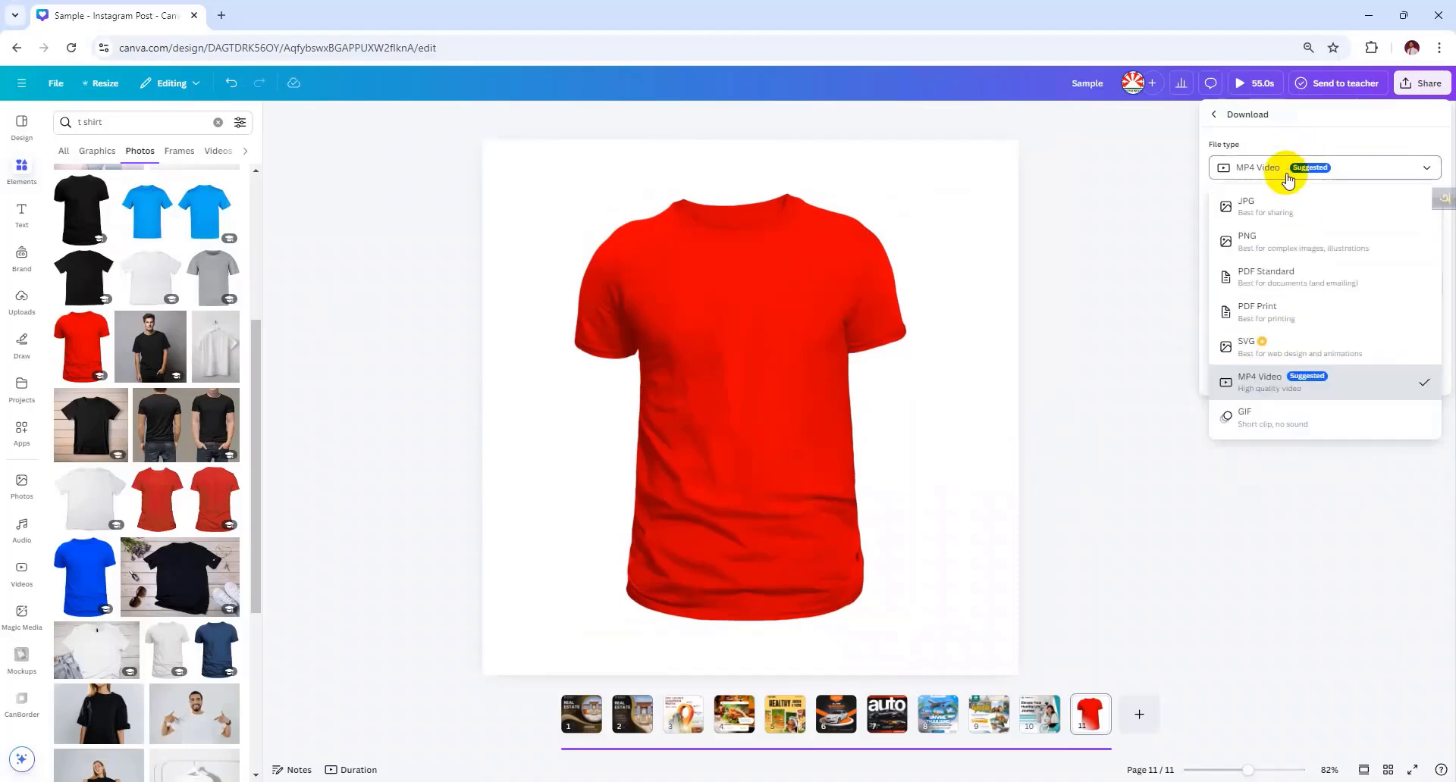
left_click(1232, 204)
left_click(1248, 352)
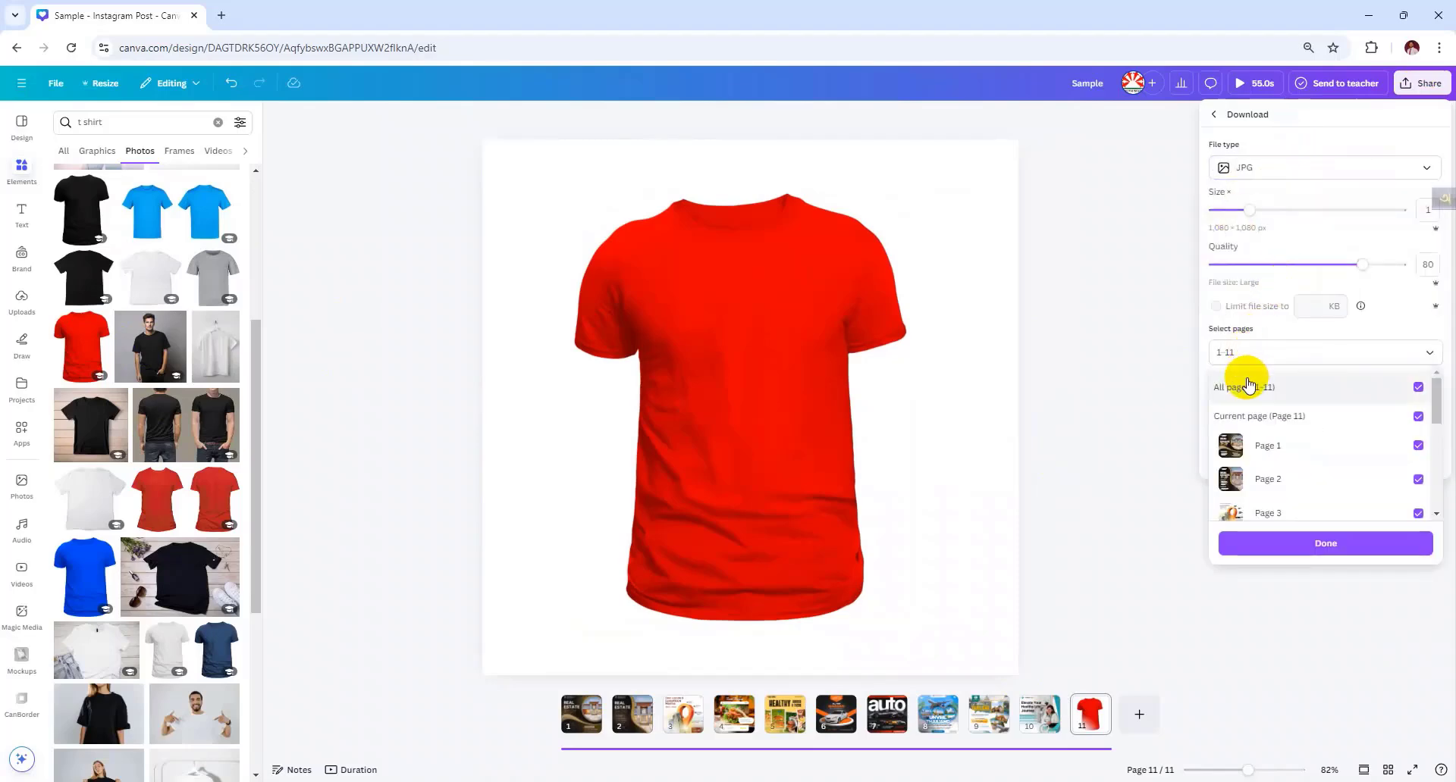
left_click(1258, 417)
left_click(1311, 547)
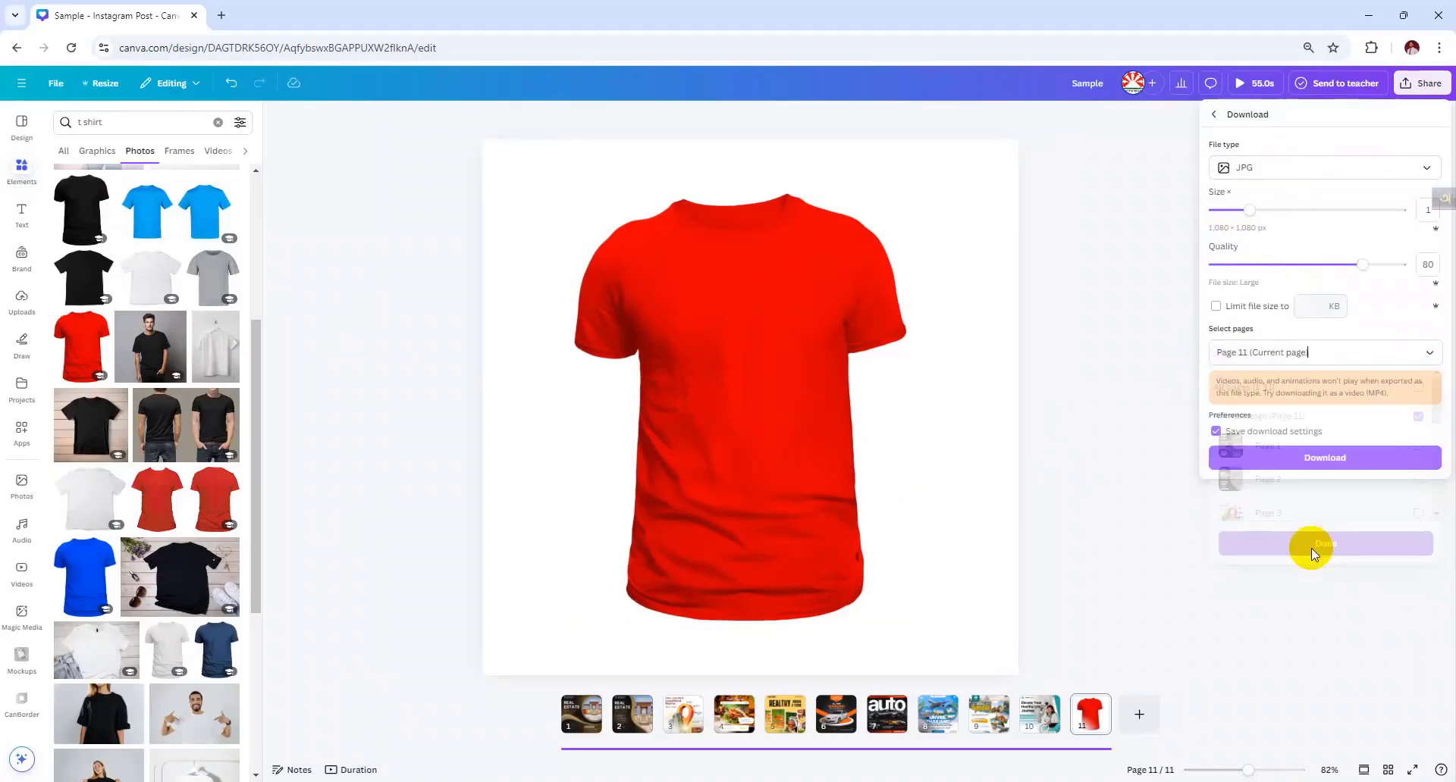
left_click(1251, 469)
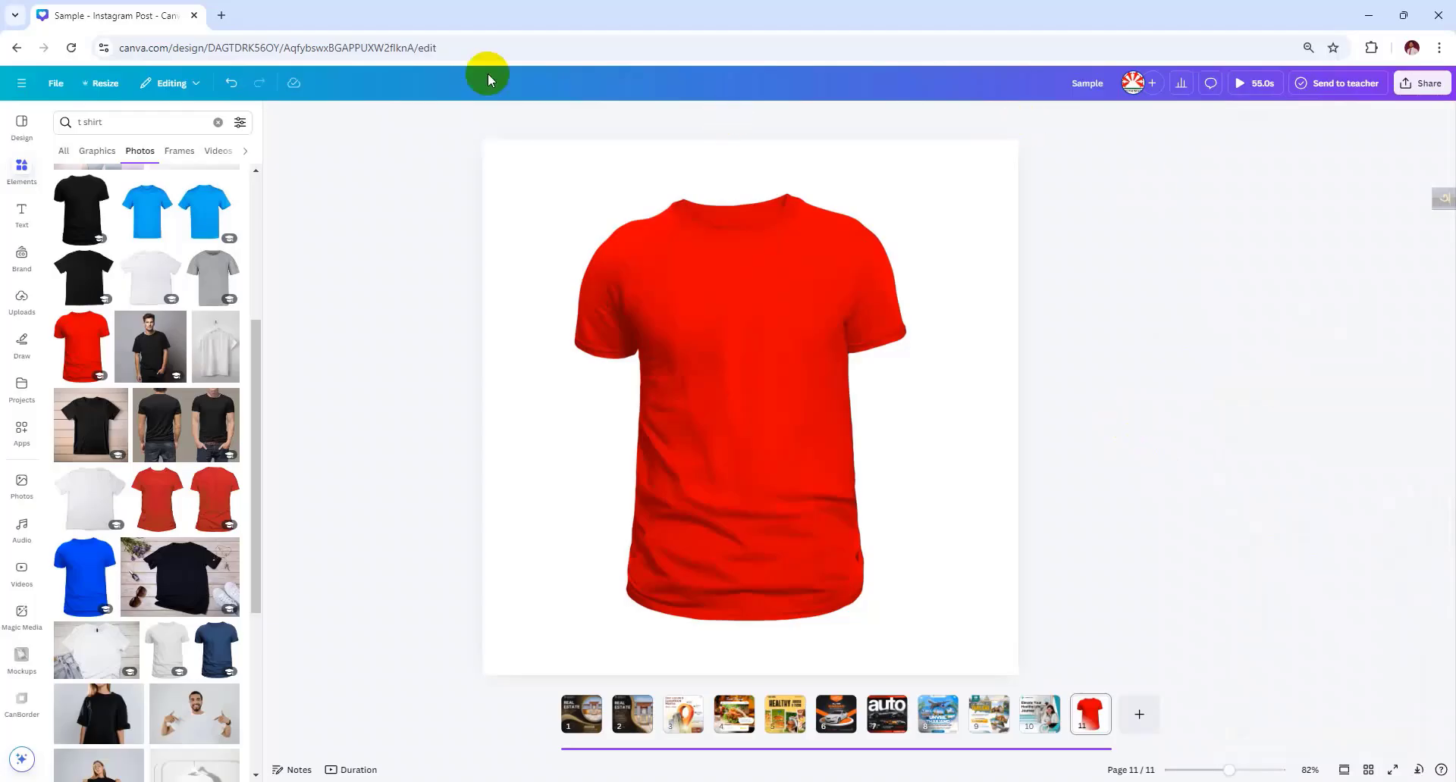
Switch to ChatGPT in a new browser tab and choose the standard ChatGPT model for everyday tasks.
left_click(222, 16)
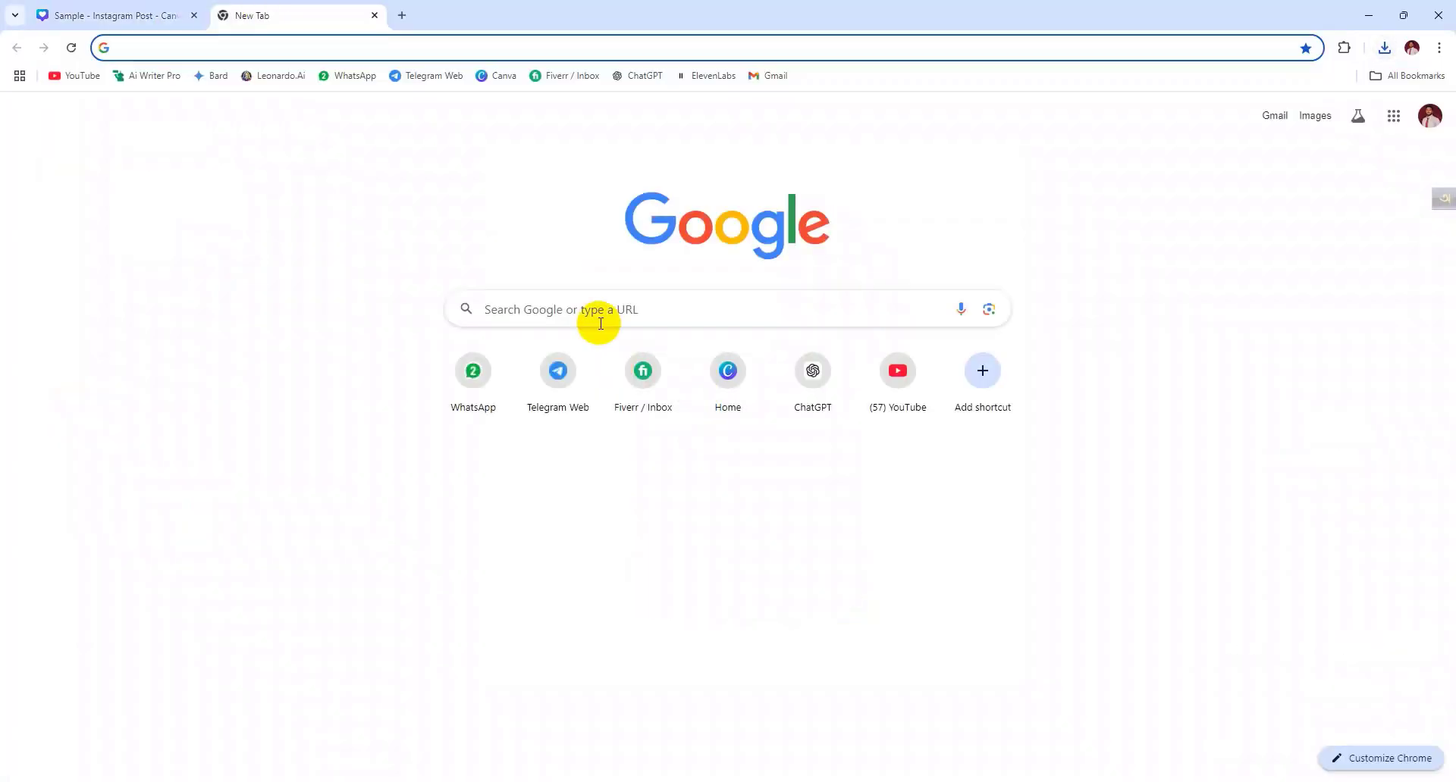
left_click(639, 76)
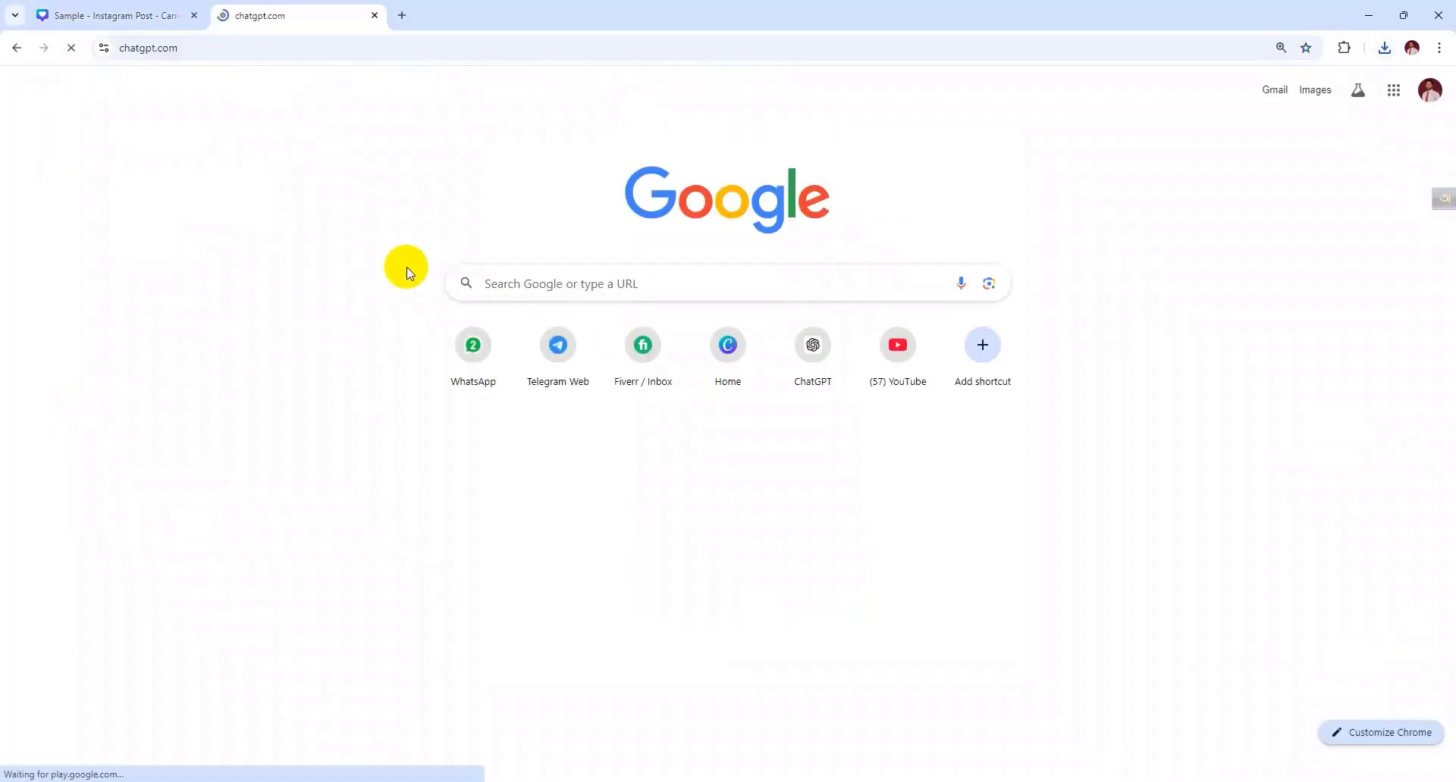
left_click(585, 422)
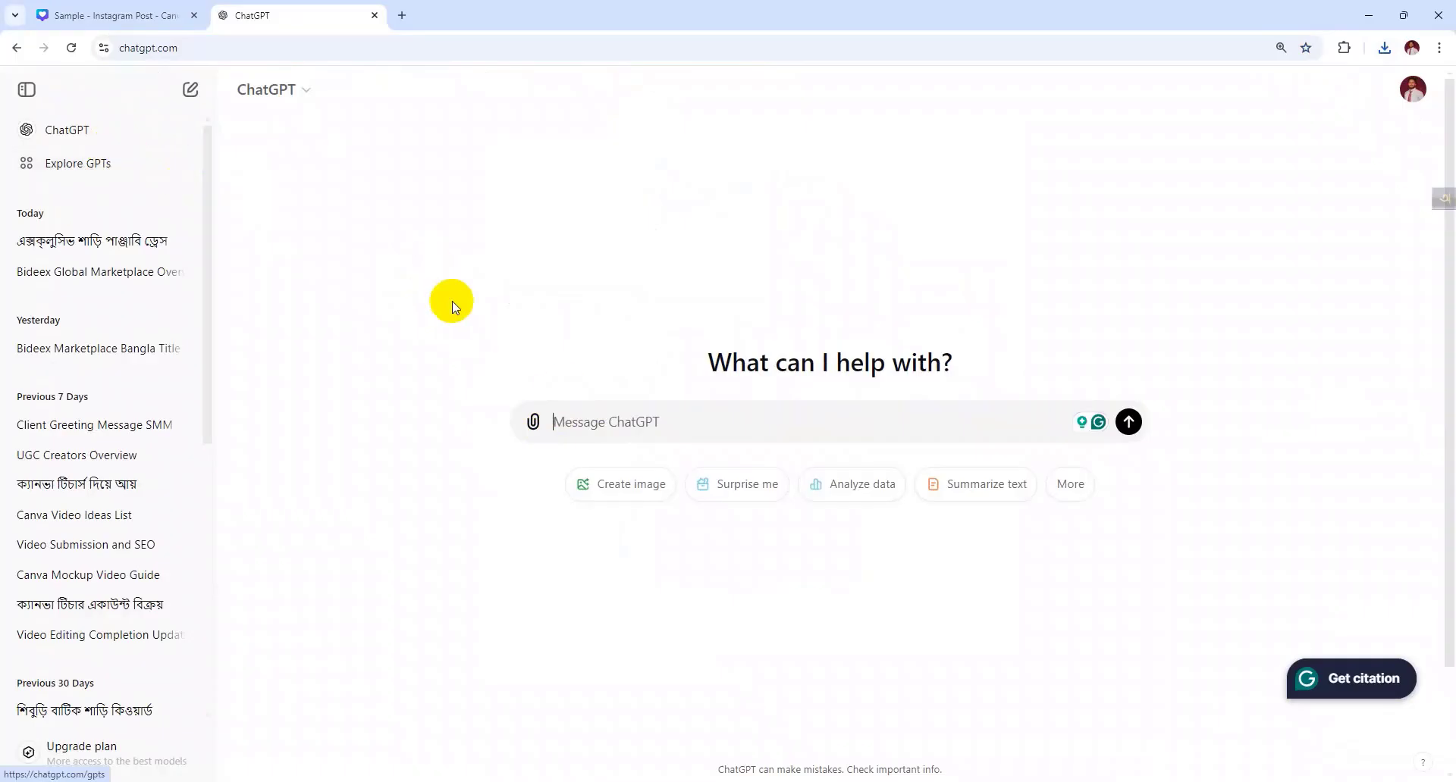
left_click(305, 91)
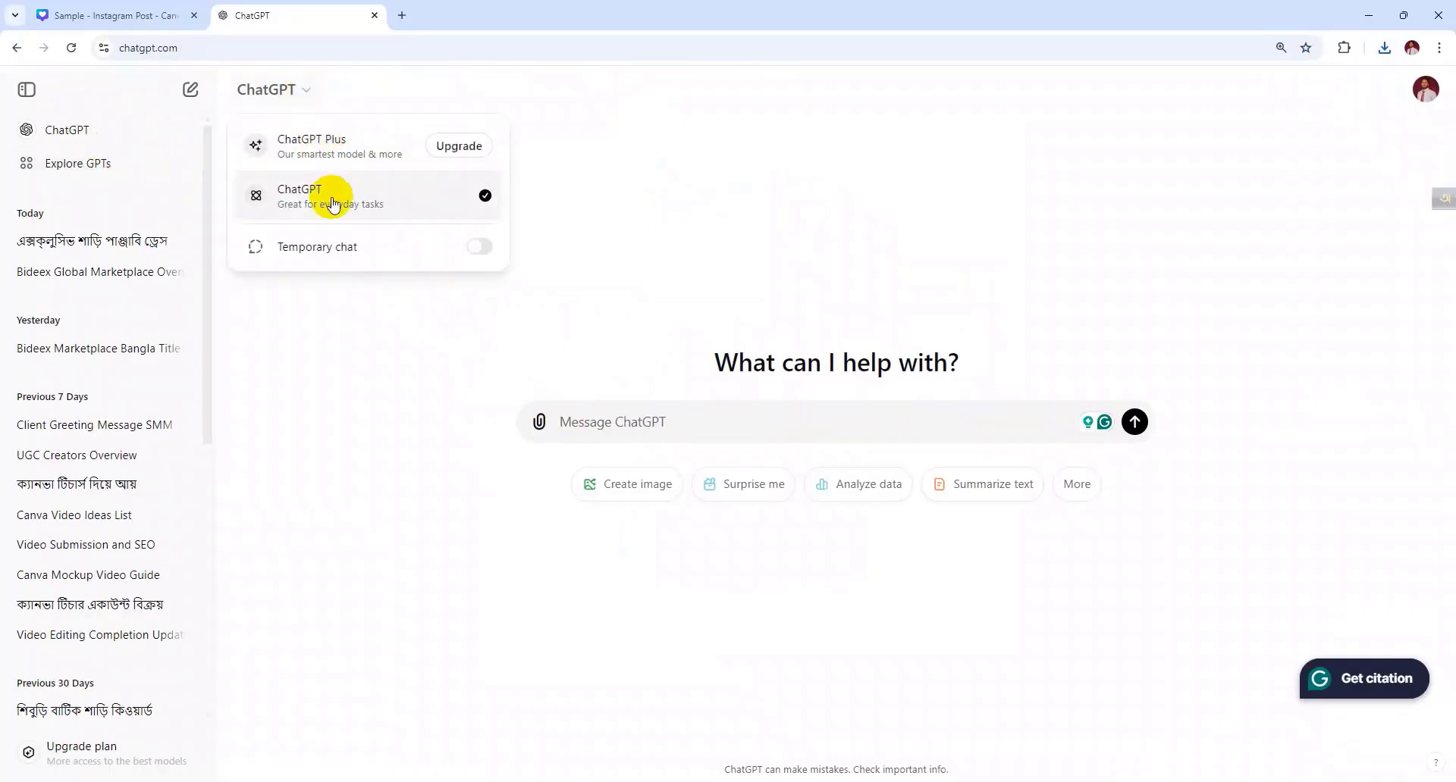
left_click(377, 199)
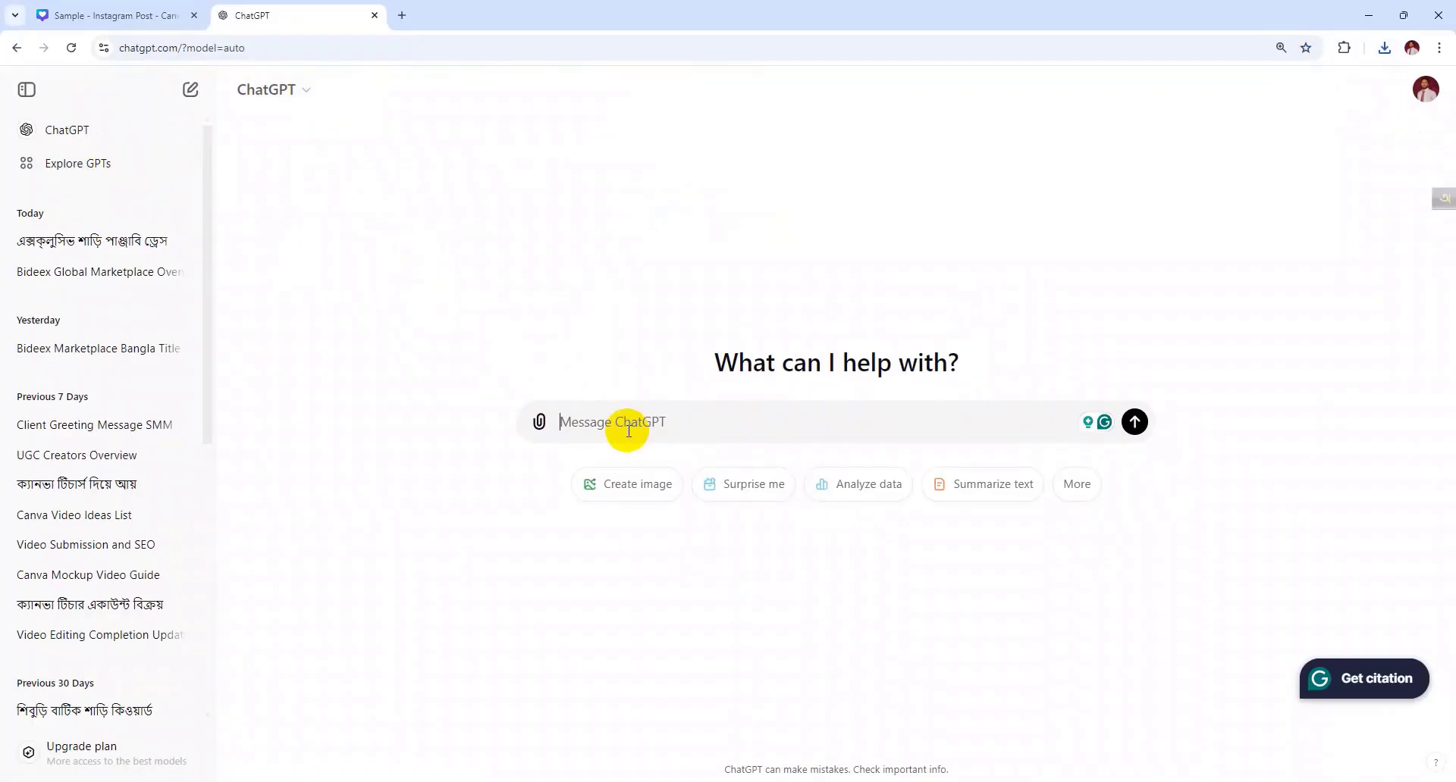
Ask ChatGPT with the prompt "Write description for red thsirt price 800 bdt".
type("Write description for thsirt")
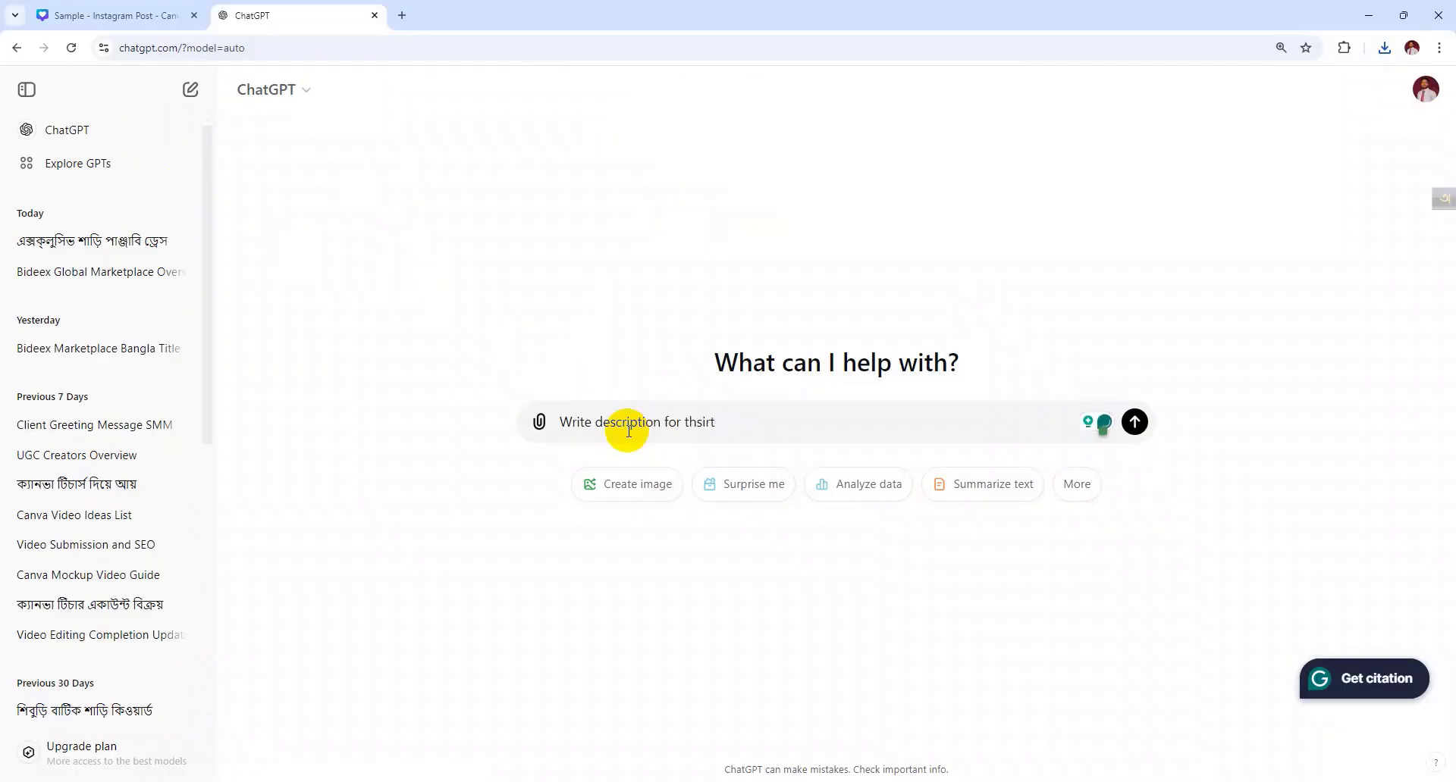
left_click(684, 423)
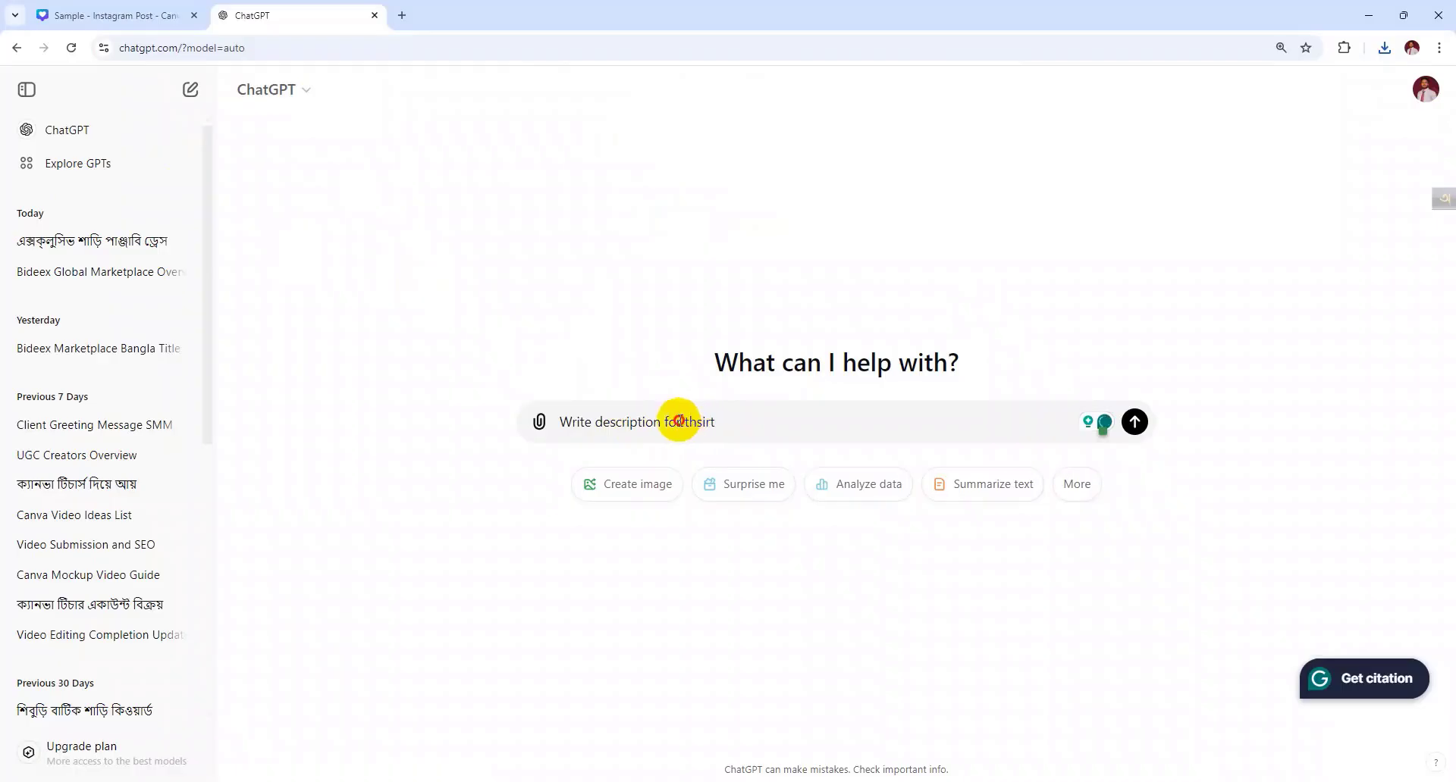
type("t")
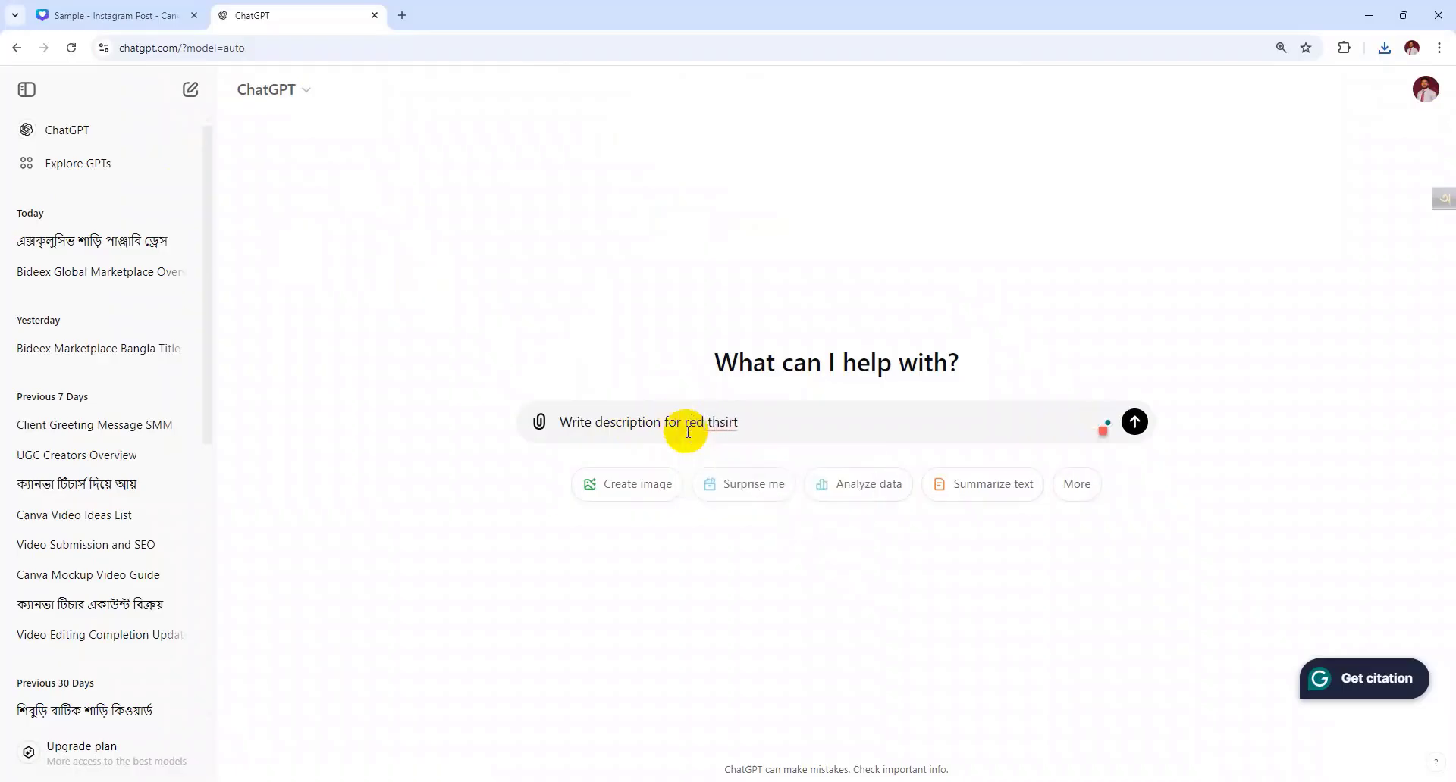
left_click(770, 423)
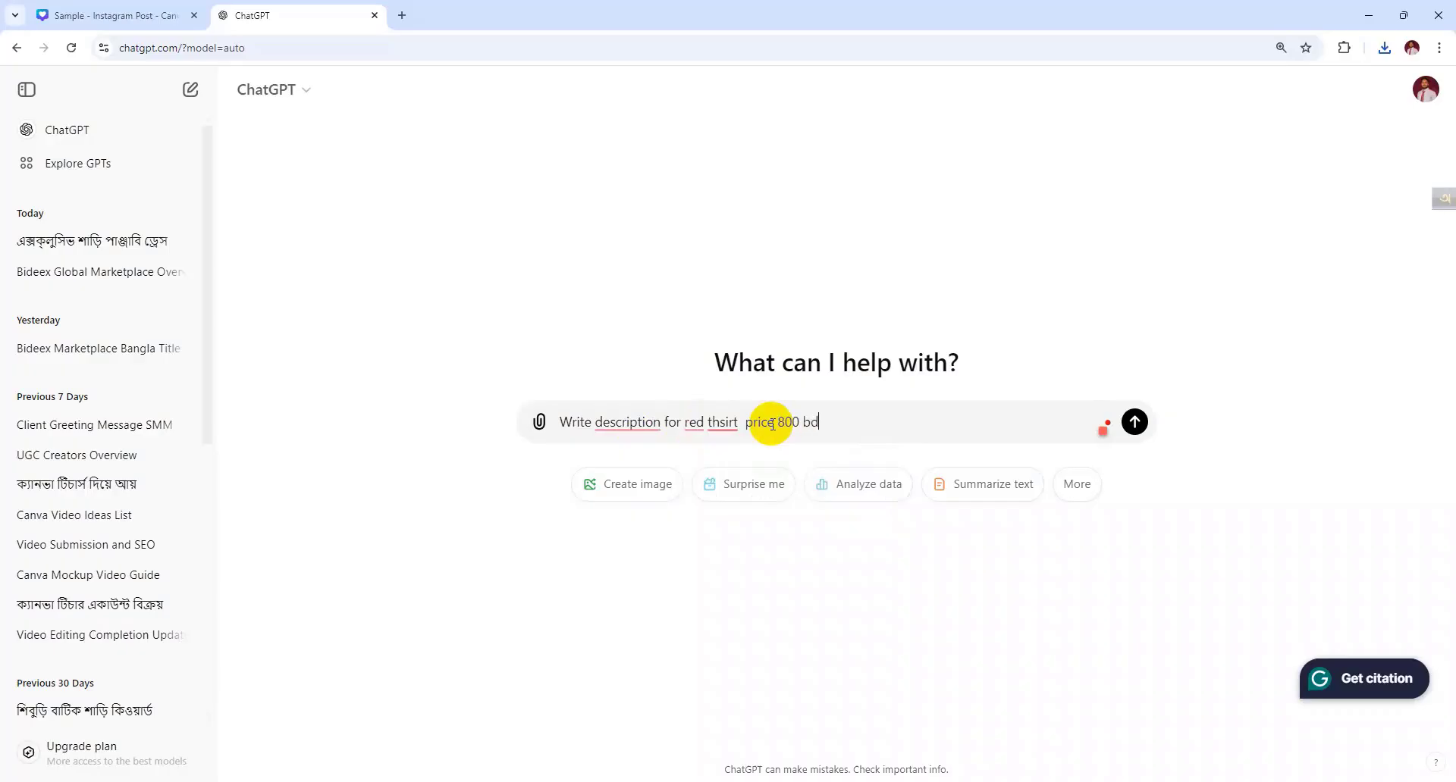
key("Return")
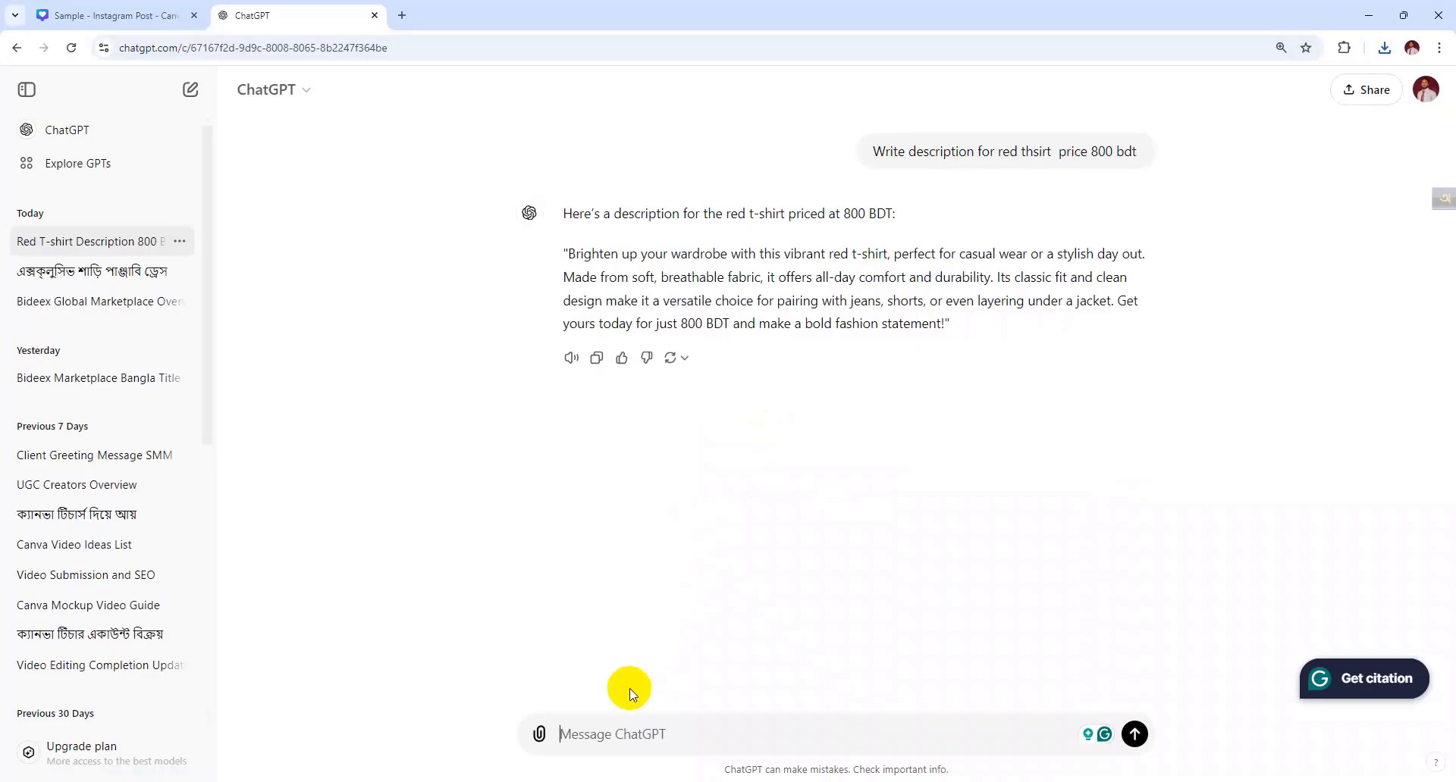
Request a Bangla version of the description with the follow-up message "please write it bnagla".
left_click_drag(564, 212, 894, 213)
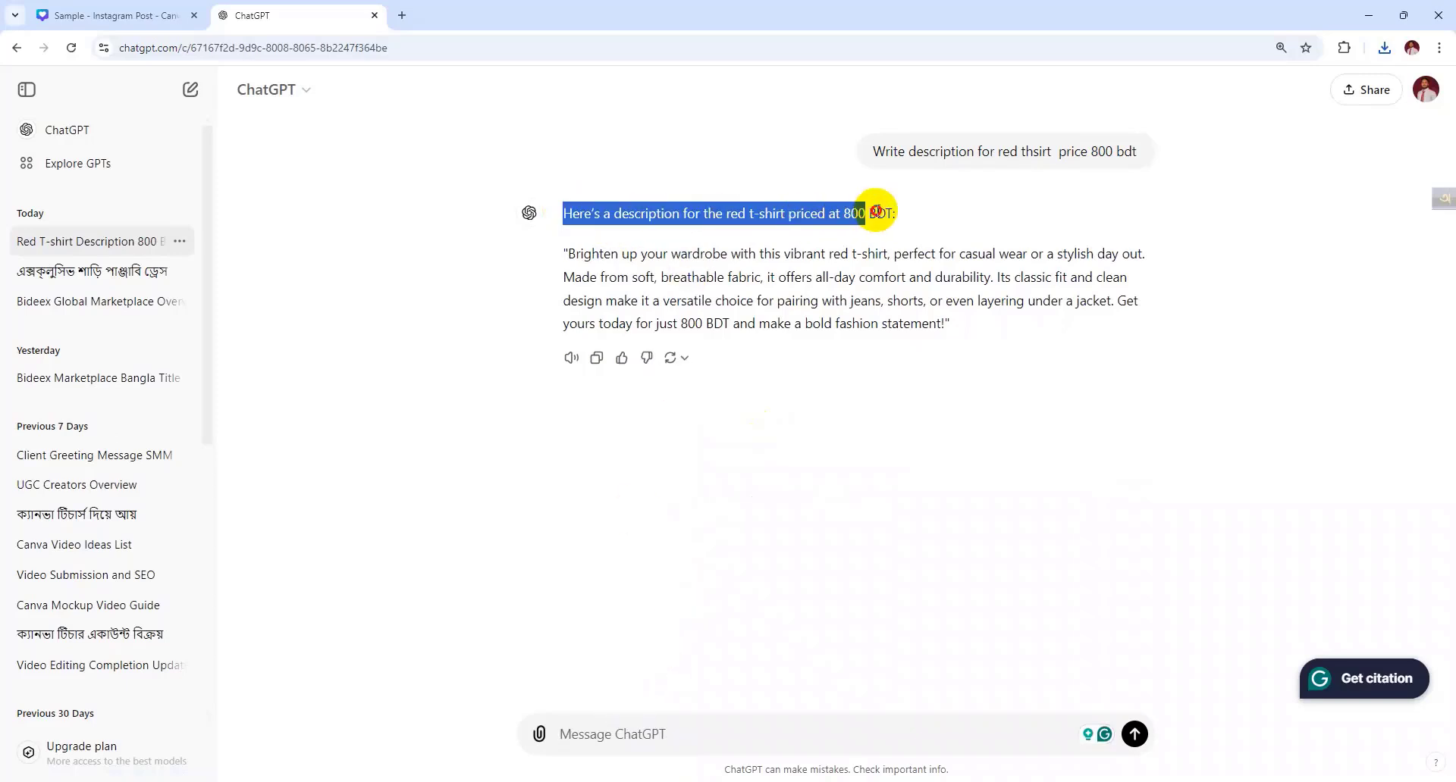
left_click(598, 732)
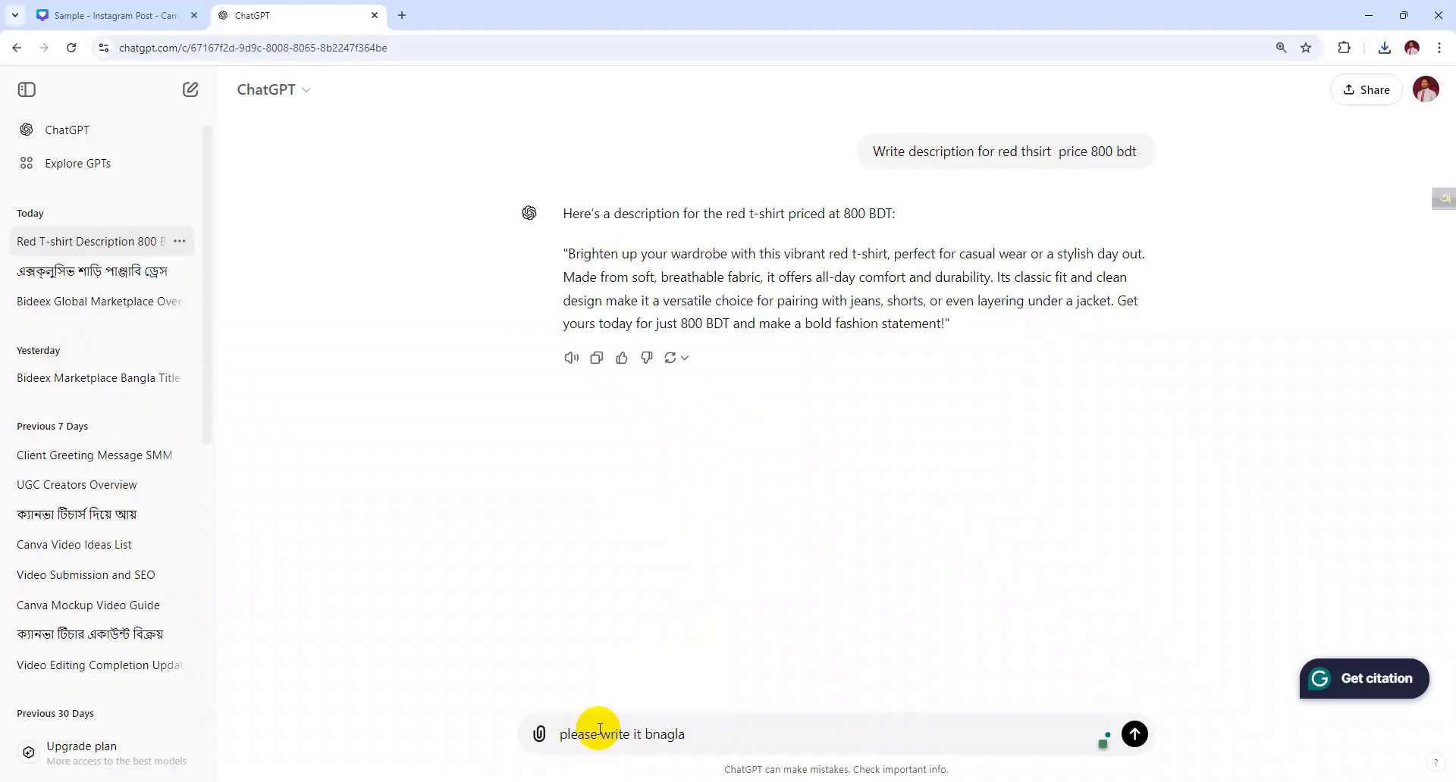
key("Return")
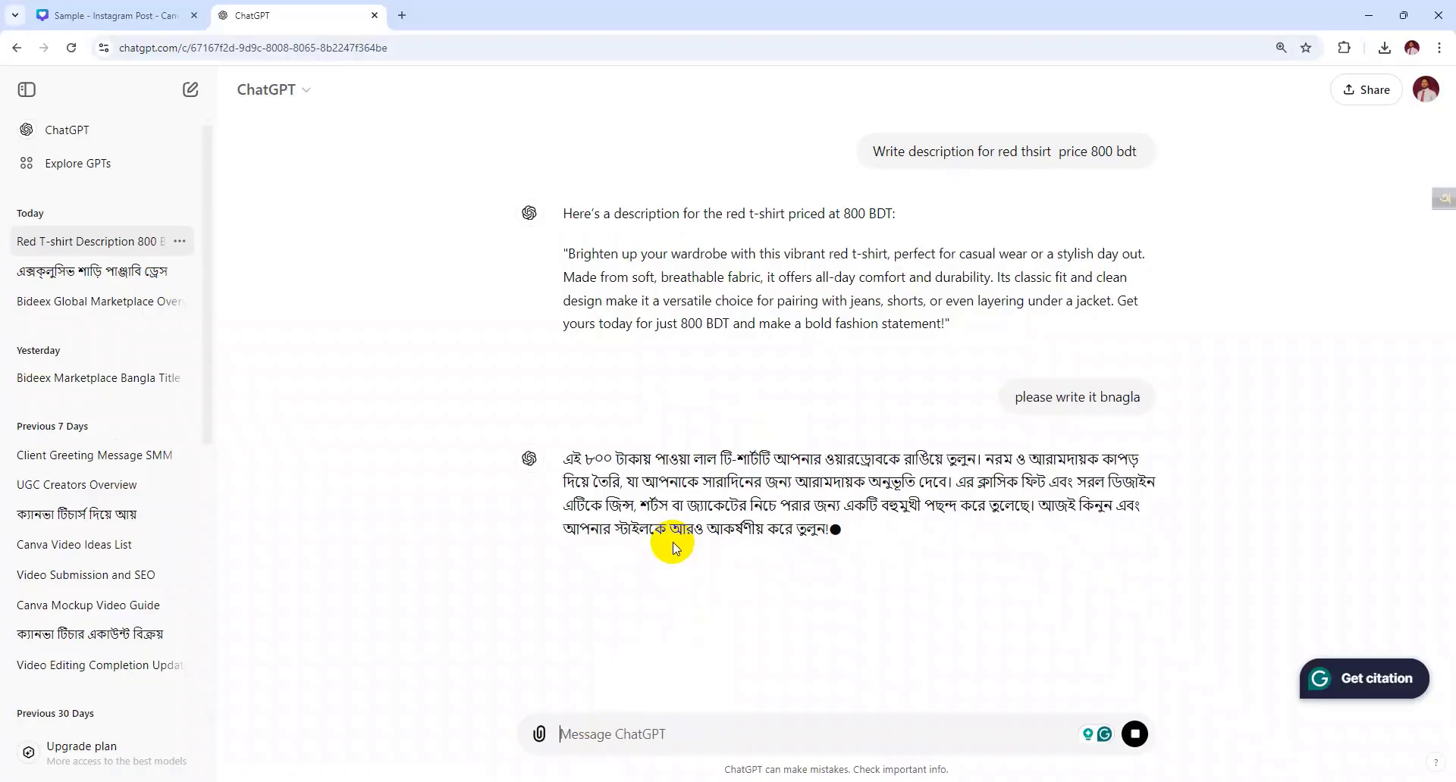
Copy the Bangla description from ChatGPT and paste it into the body of a new Blogger post.
left_click(565, 458)
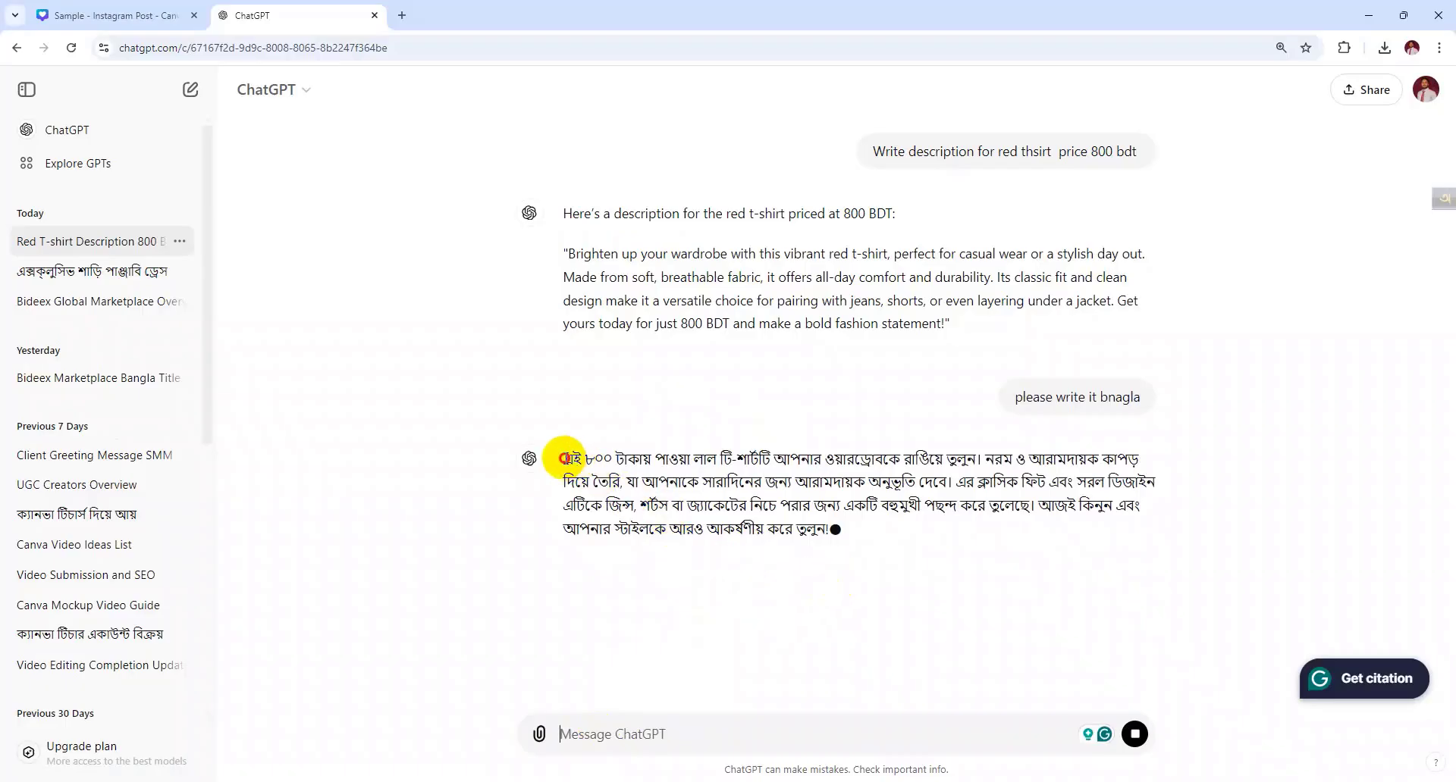
left_click_drag(565, 459, 834, 540)
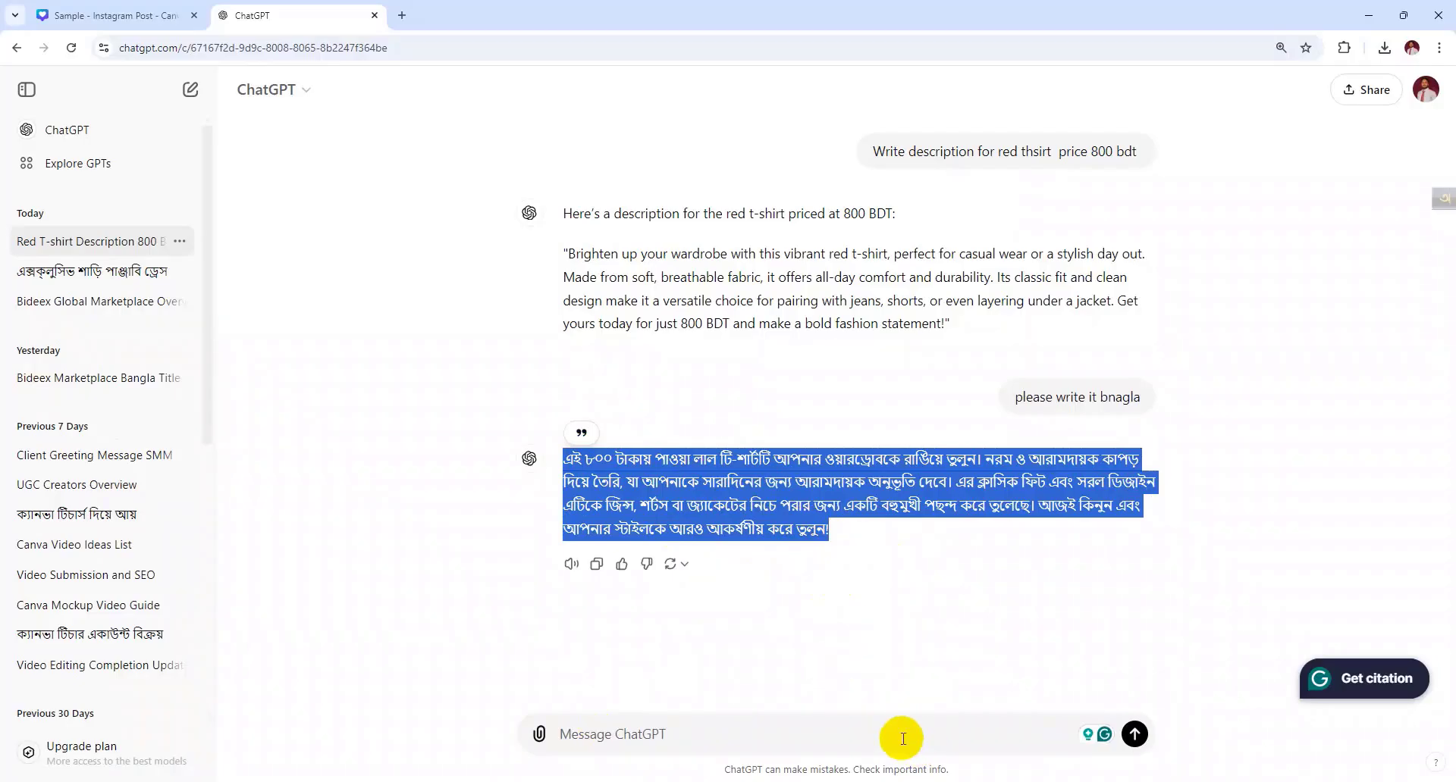
left_click(929, 781)
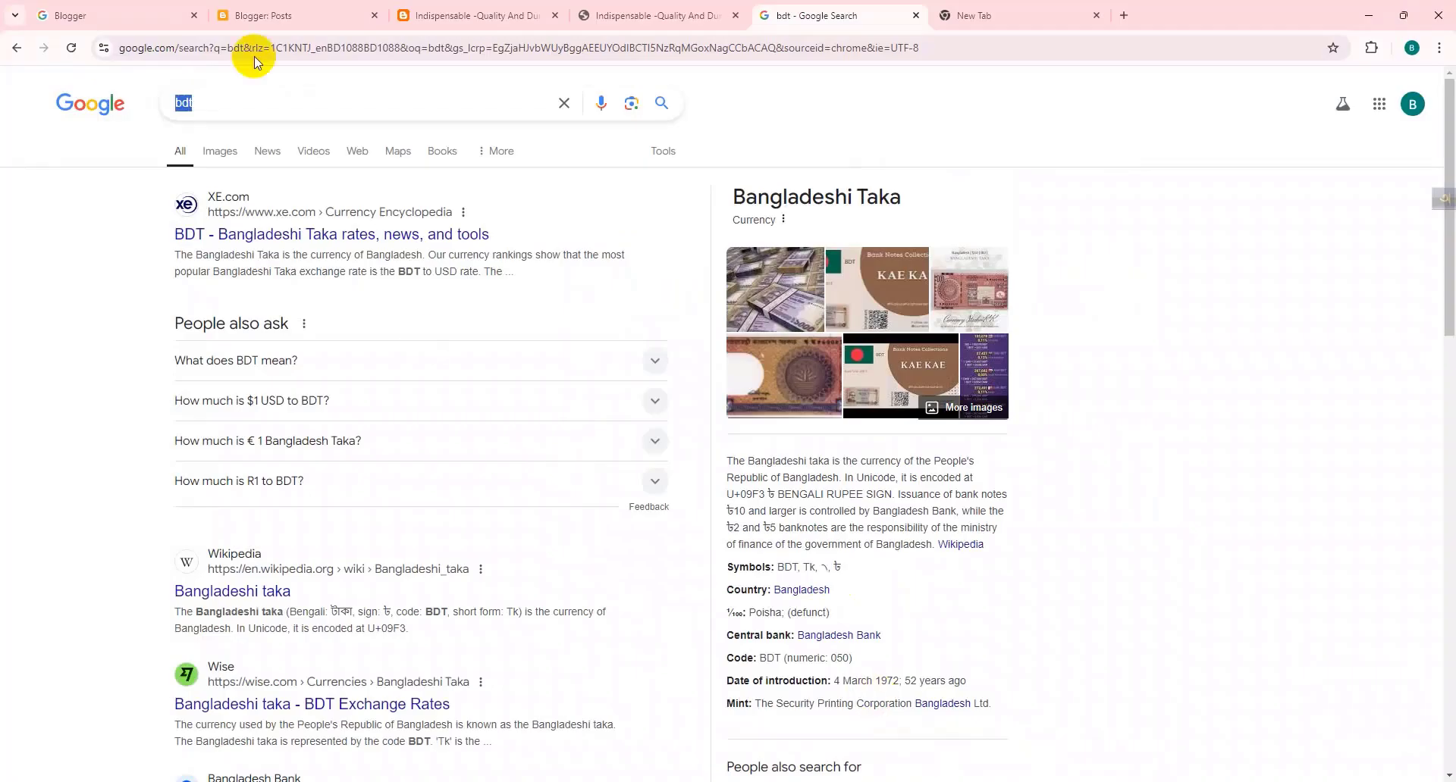
left_click(258, 14)
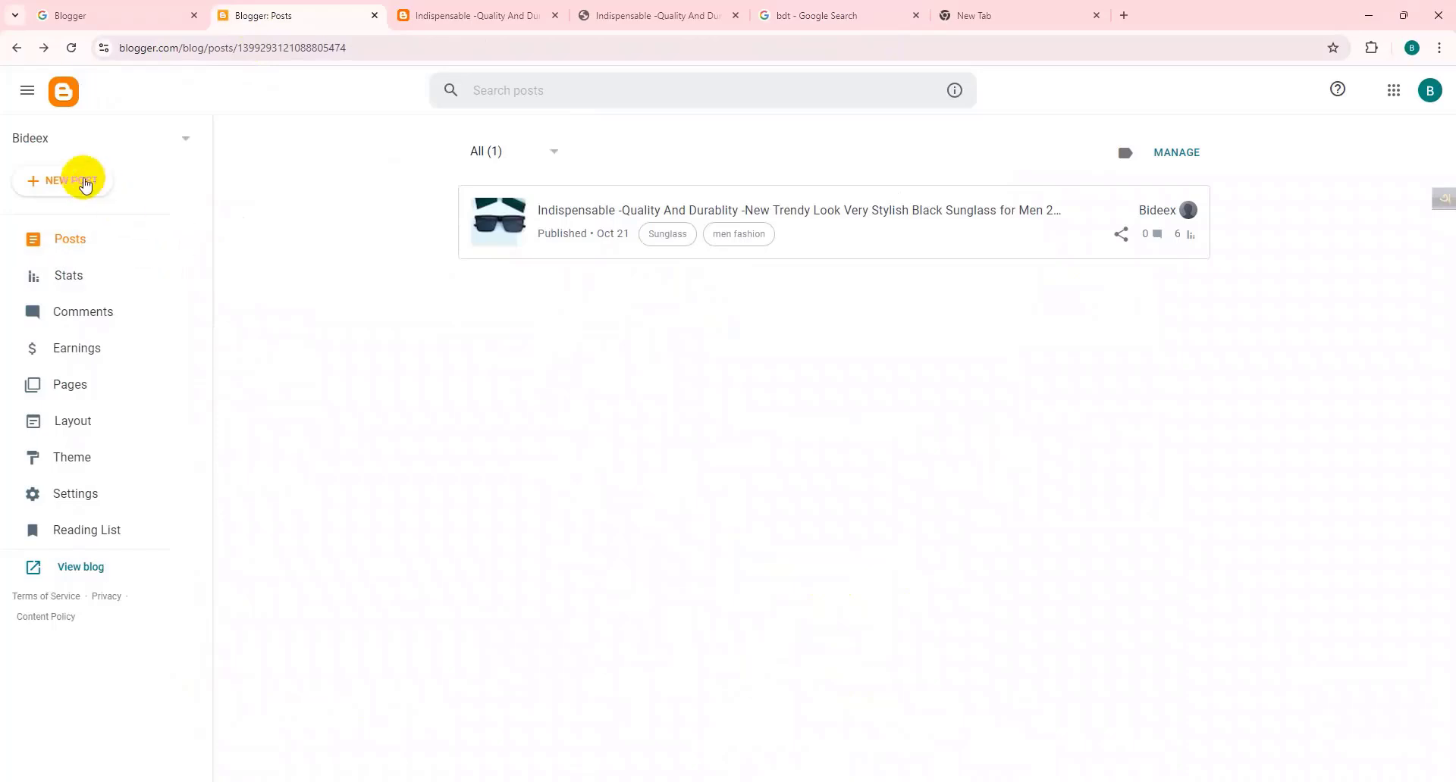
left_click(81, 181)
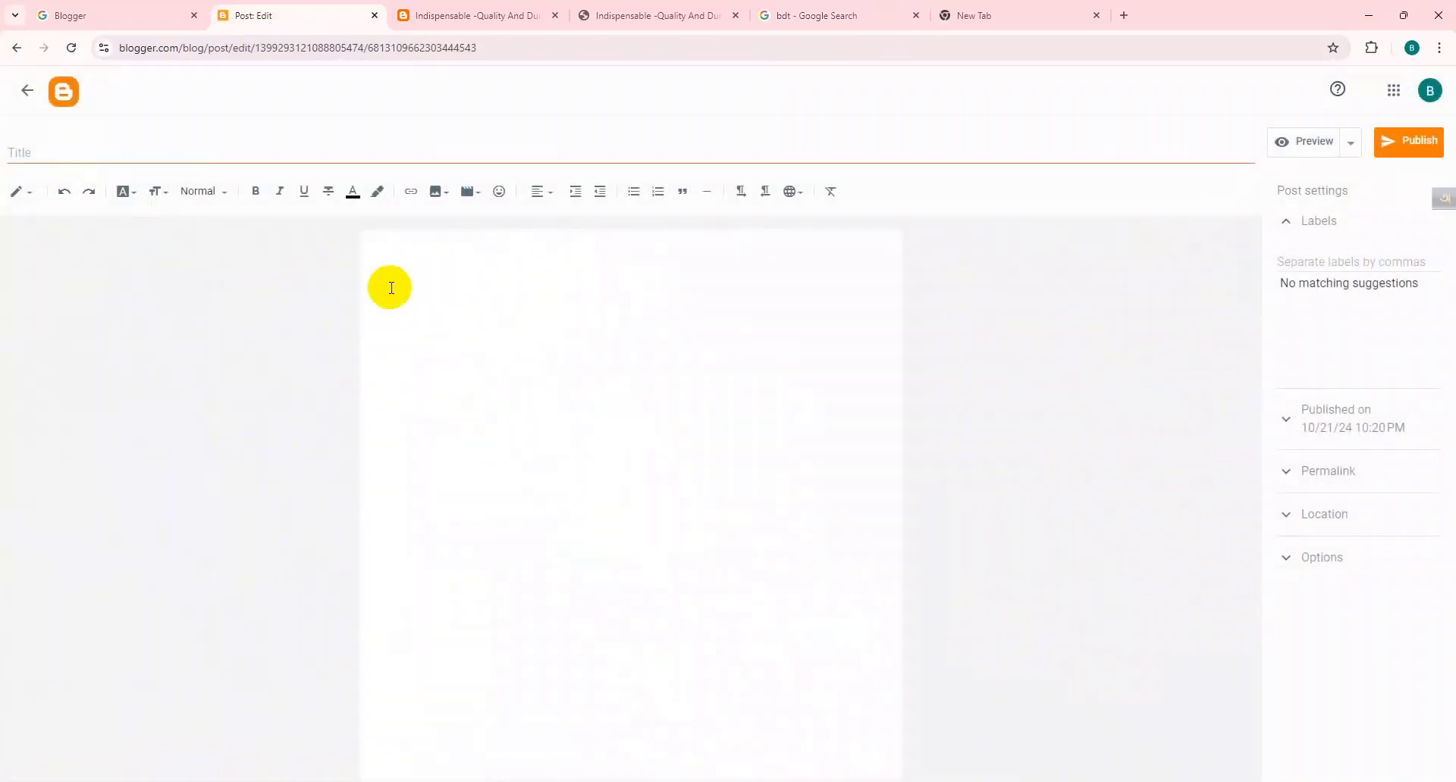
left_click(416, 282)
key("ctrl+v")
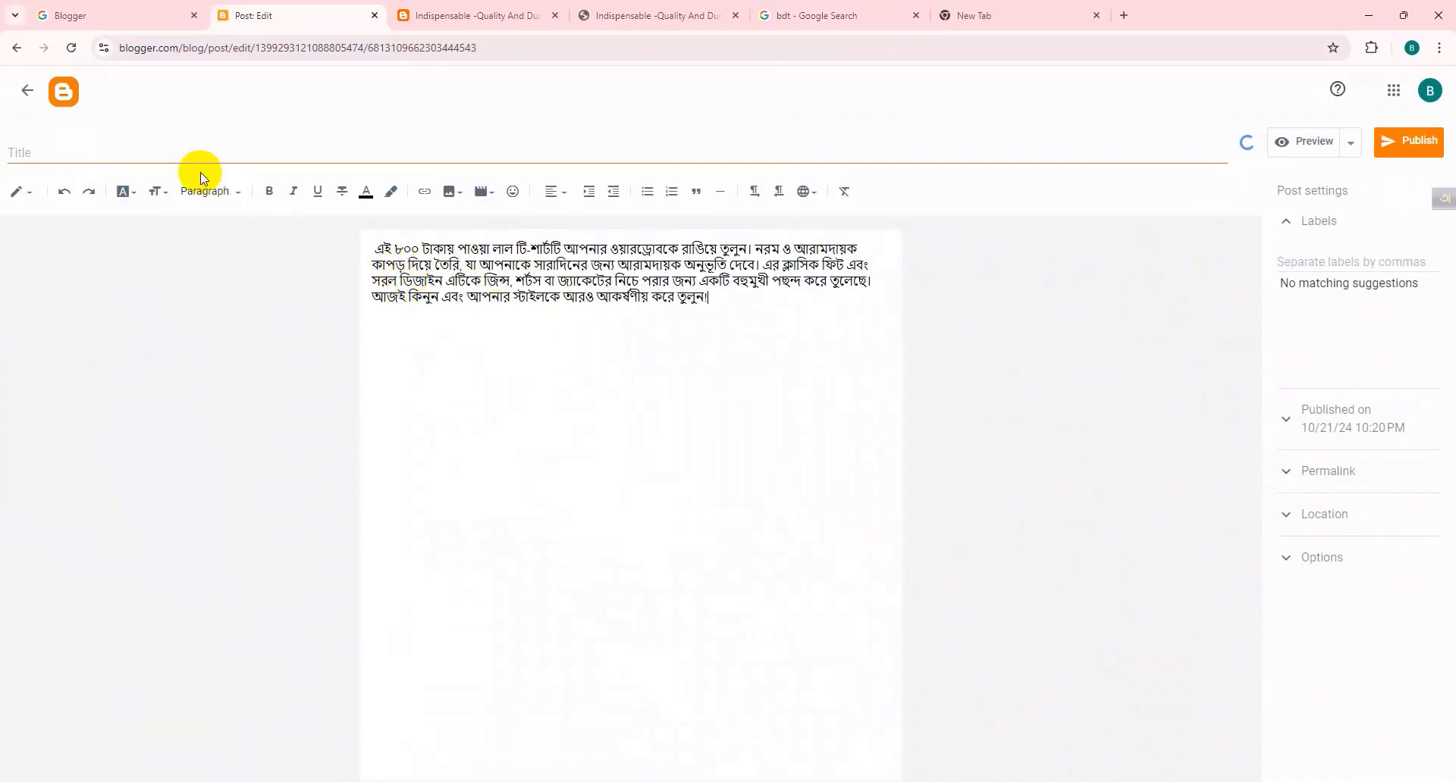
Switch back to ChatGPT and ask for a product title with the message "Title".
left_click(919, 781)
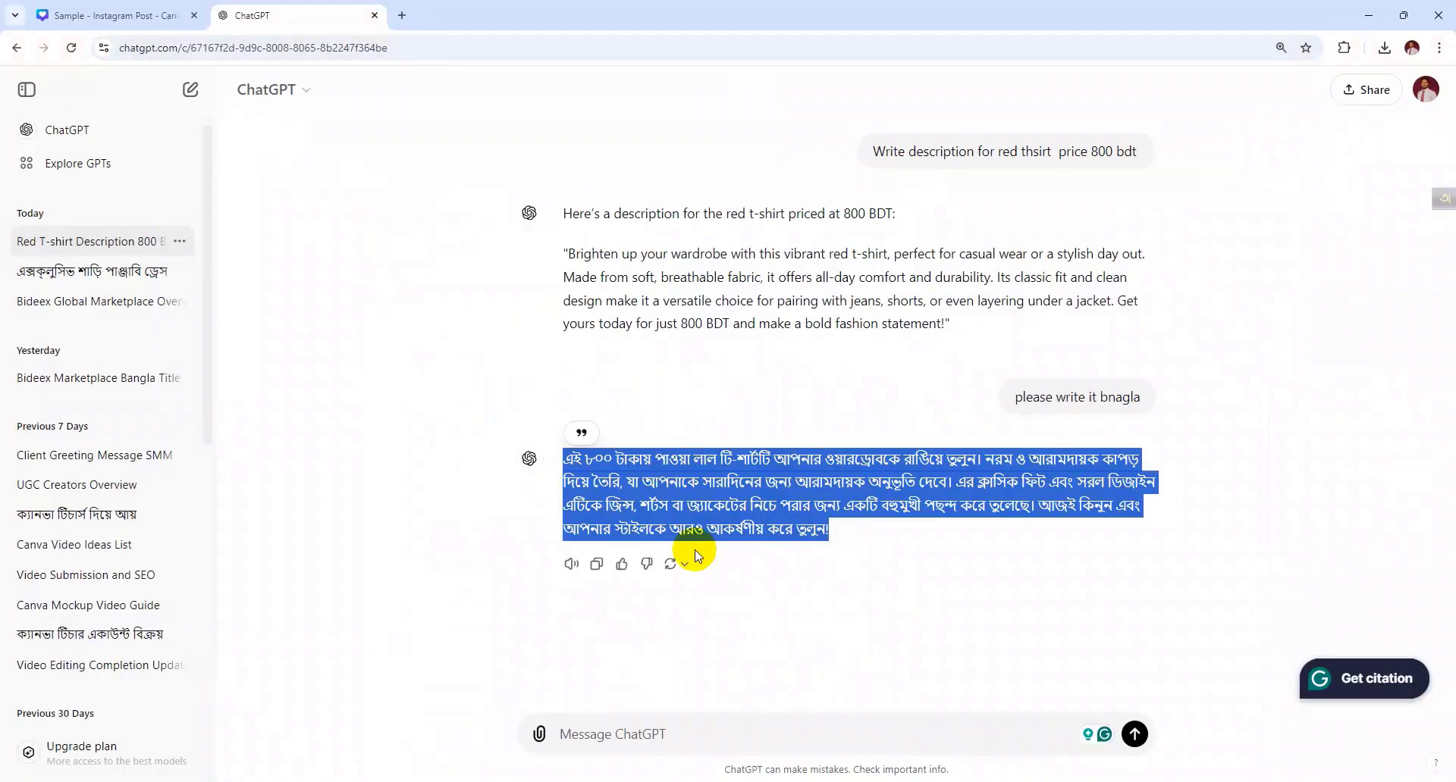
left_click(613, 734)
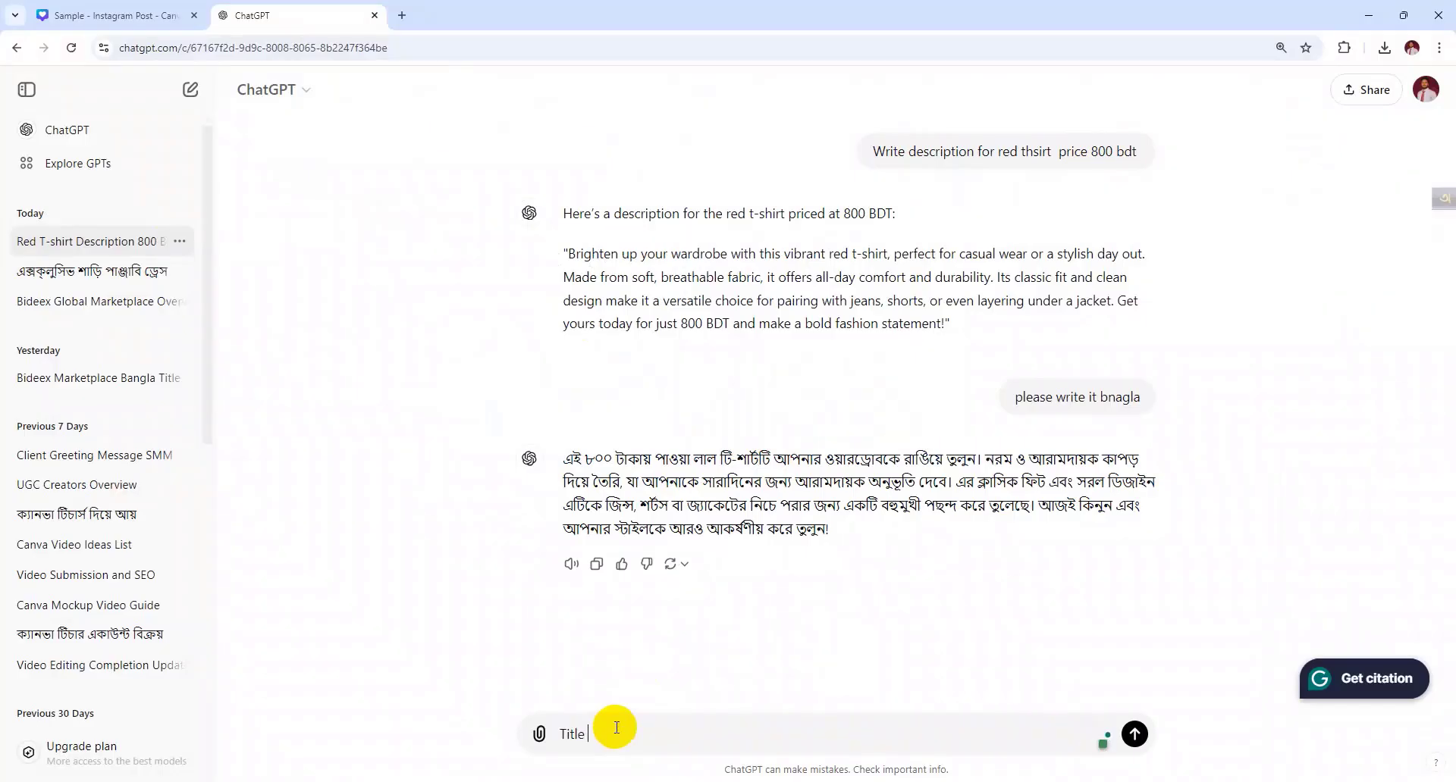
key("Return")
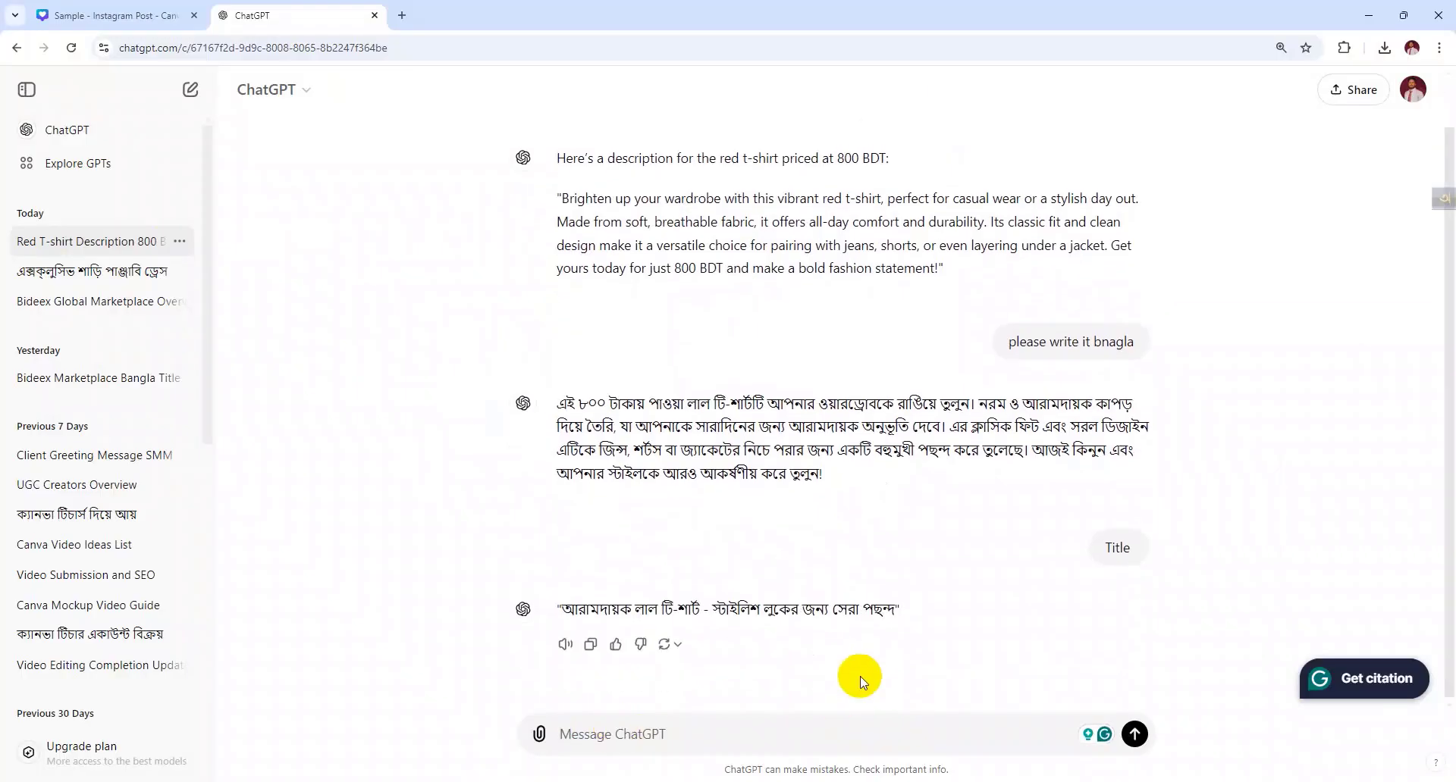
Copy the generated Bangla title without its quotation marks and paste it as the Blogger post's title.
left_click_drag(564, 607, 895, 622)
key("ctrl+c")
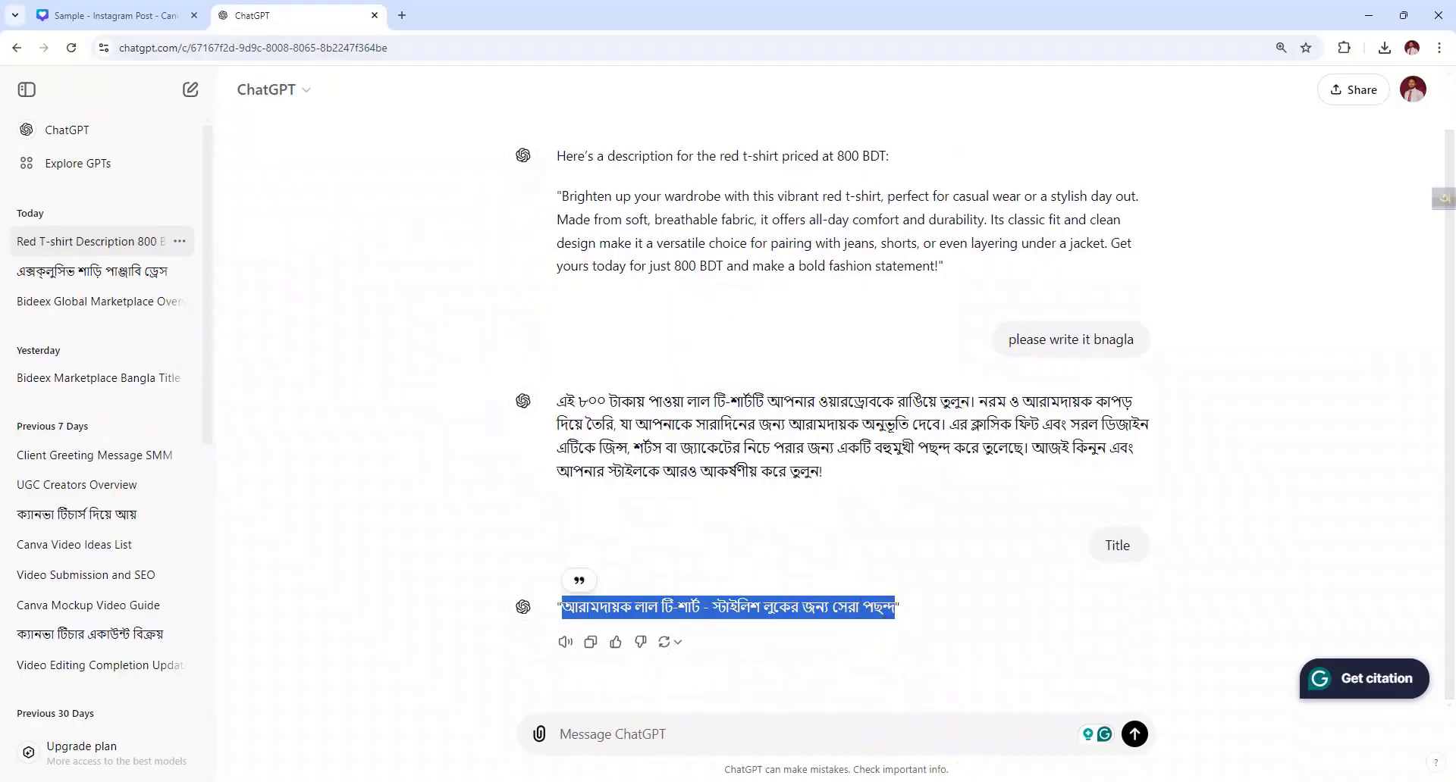
key("alt+Tab")
left_click(204, 158)
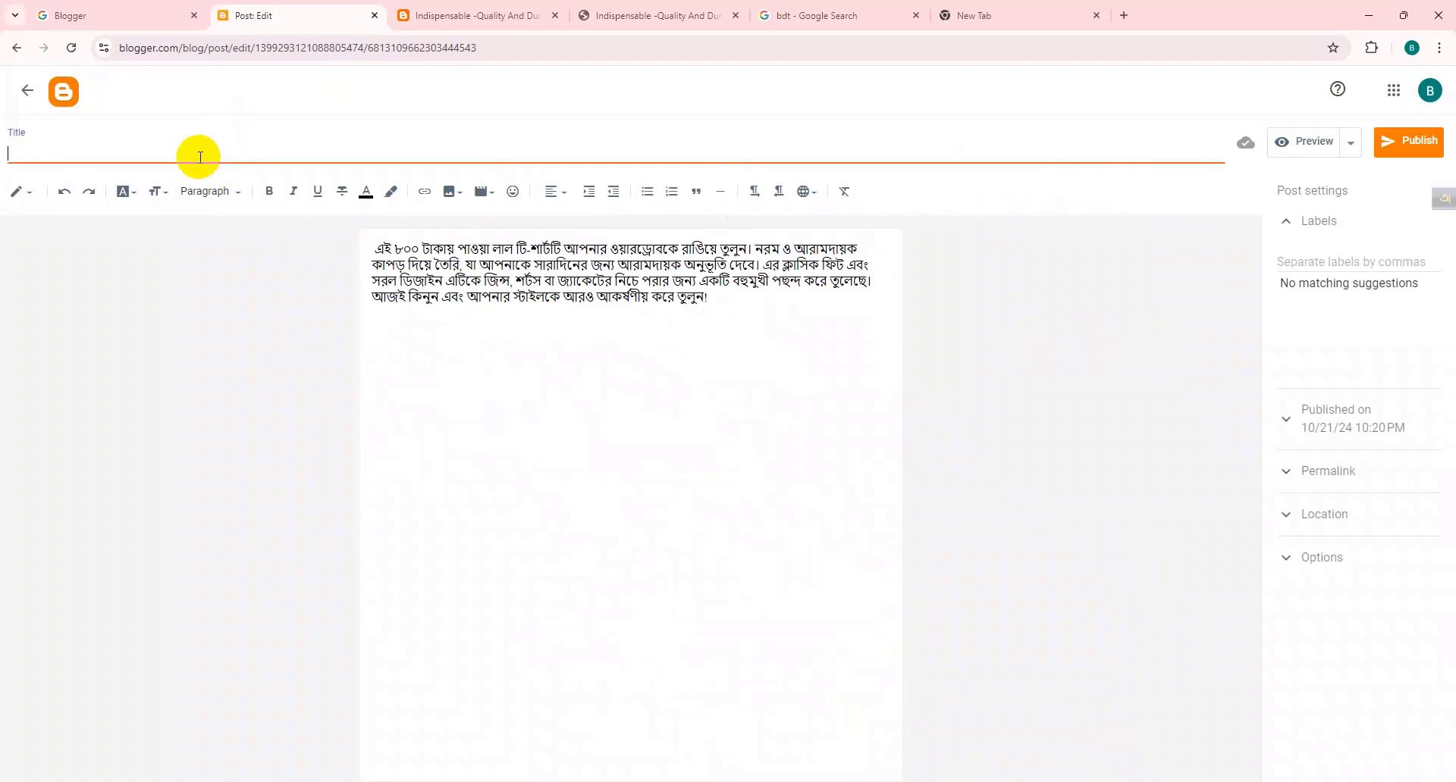
key("ctrl+v")
Insert the red t-shirt image from the computer's Downloads folder above the description in the post.
left_click(462, 379)
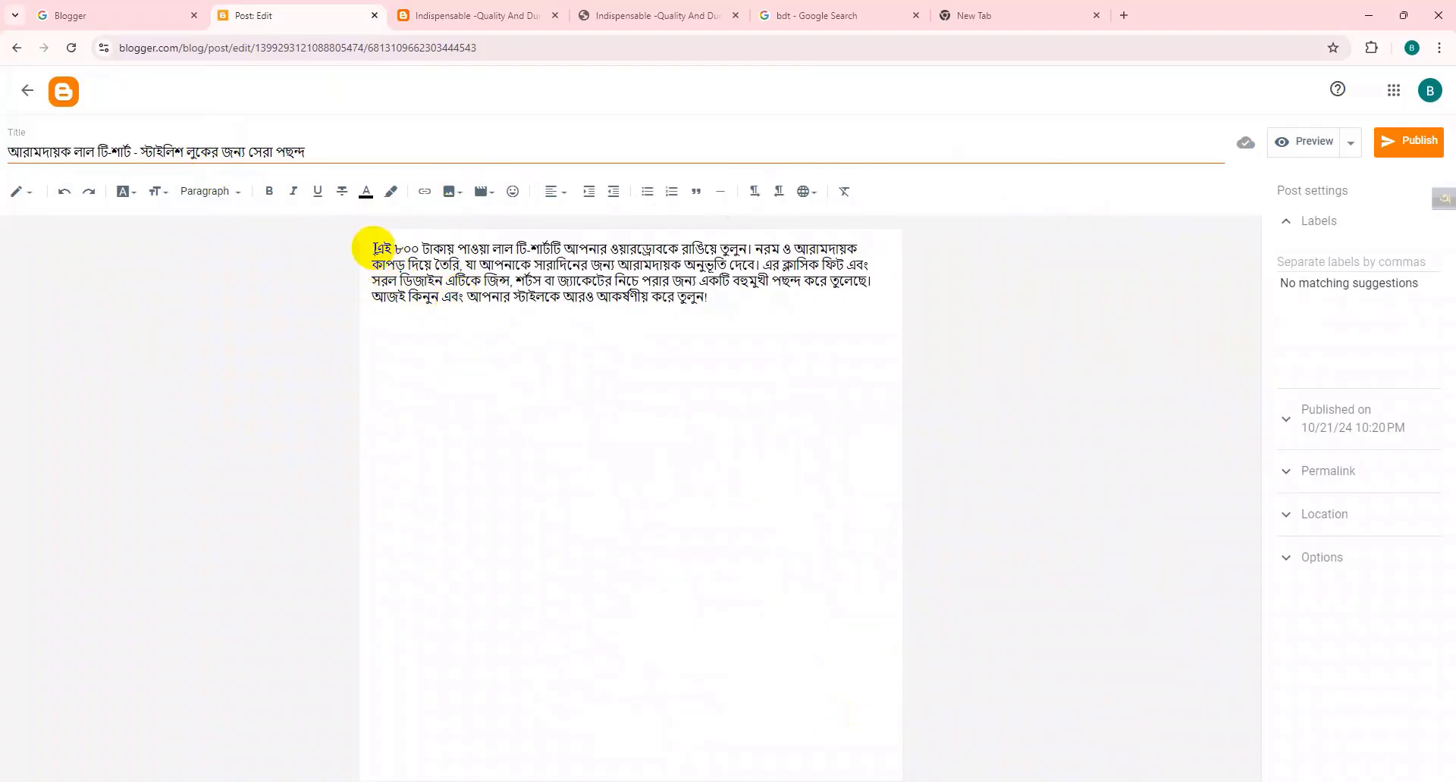
left_click(450, 193)
left_click(507, 229)
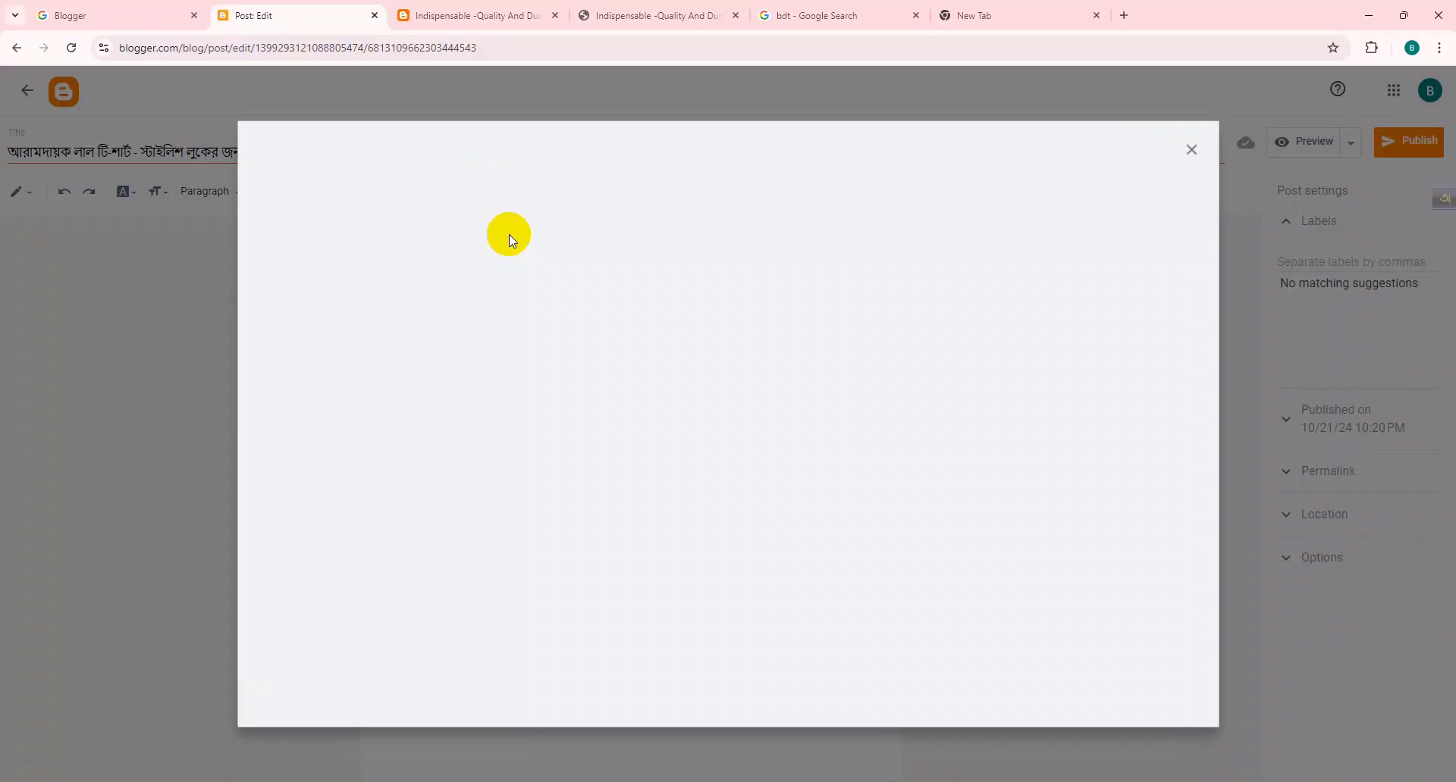
left_click(718, 500)
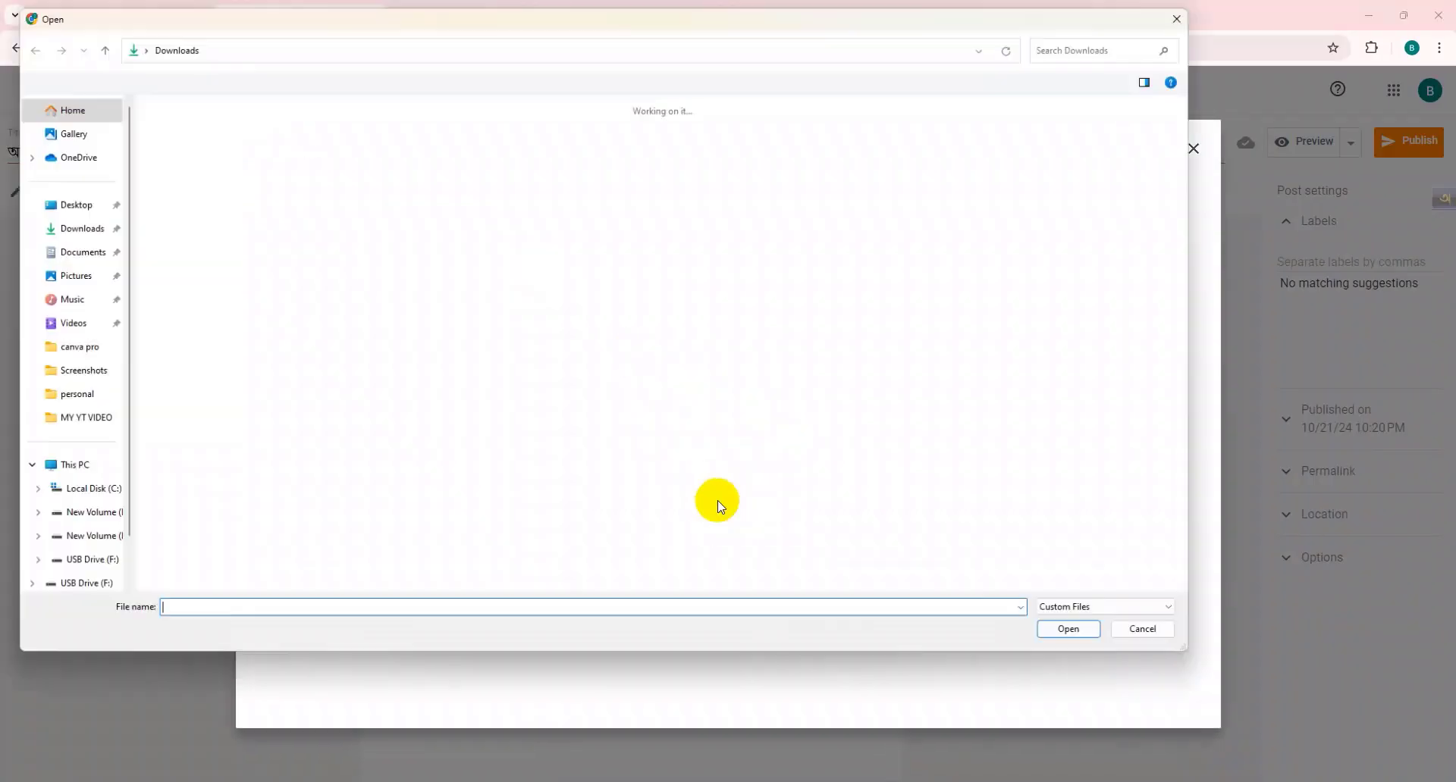
double_click(182, 147)
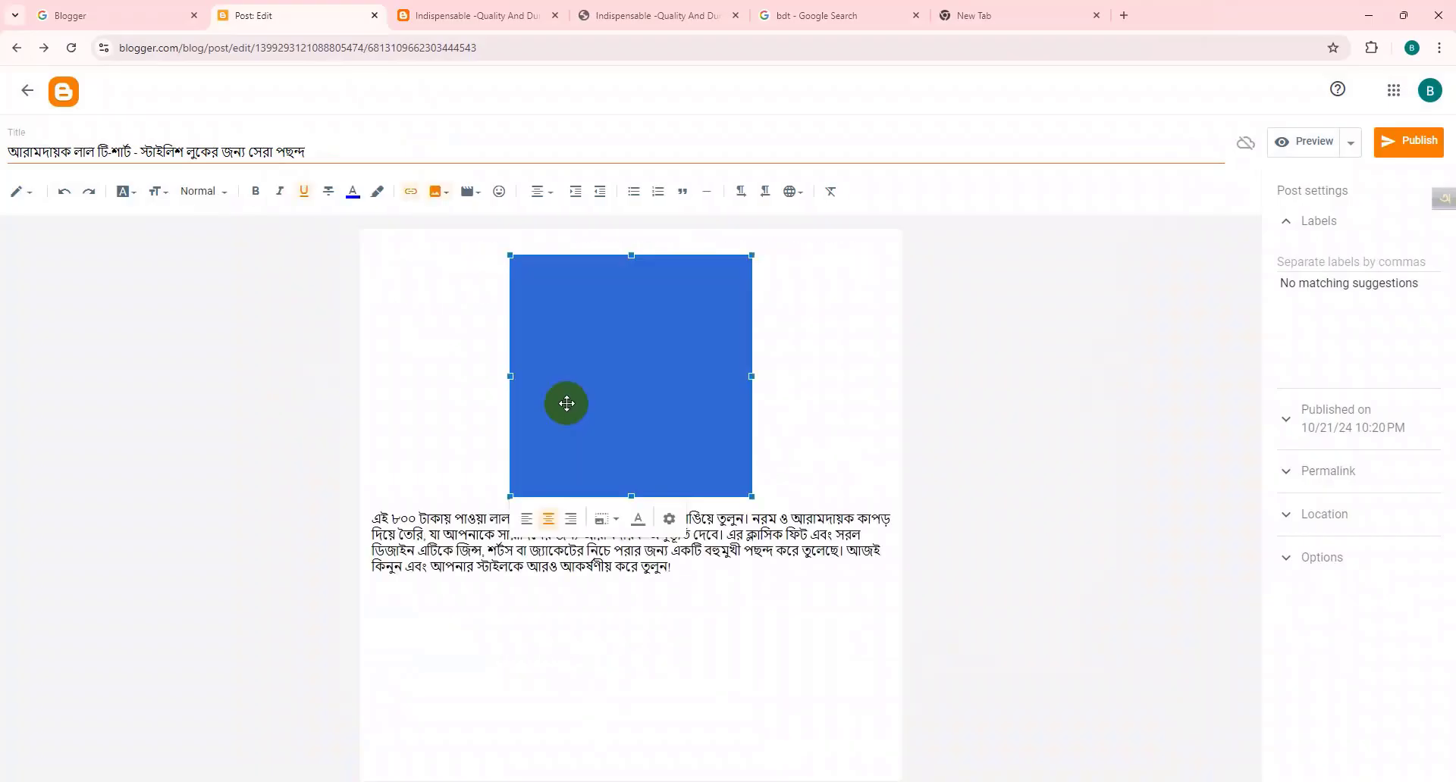
Compare left and centre alignment for the t-shirt image, leaving it left-aligned with the description beside it.
left_click(526, 519)
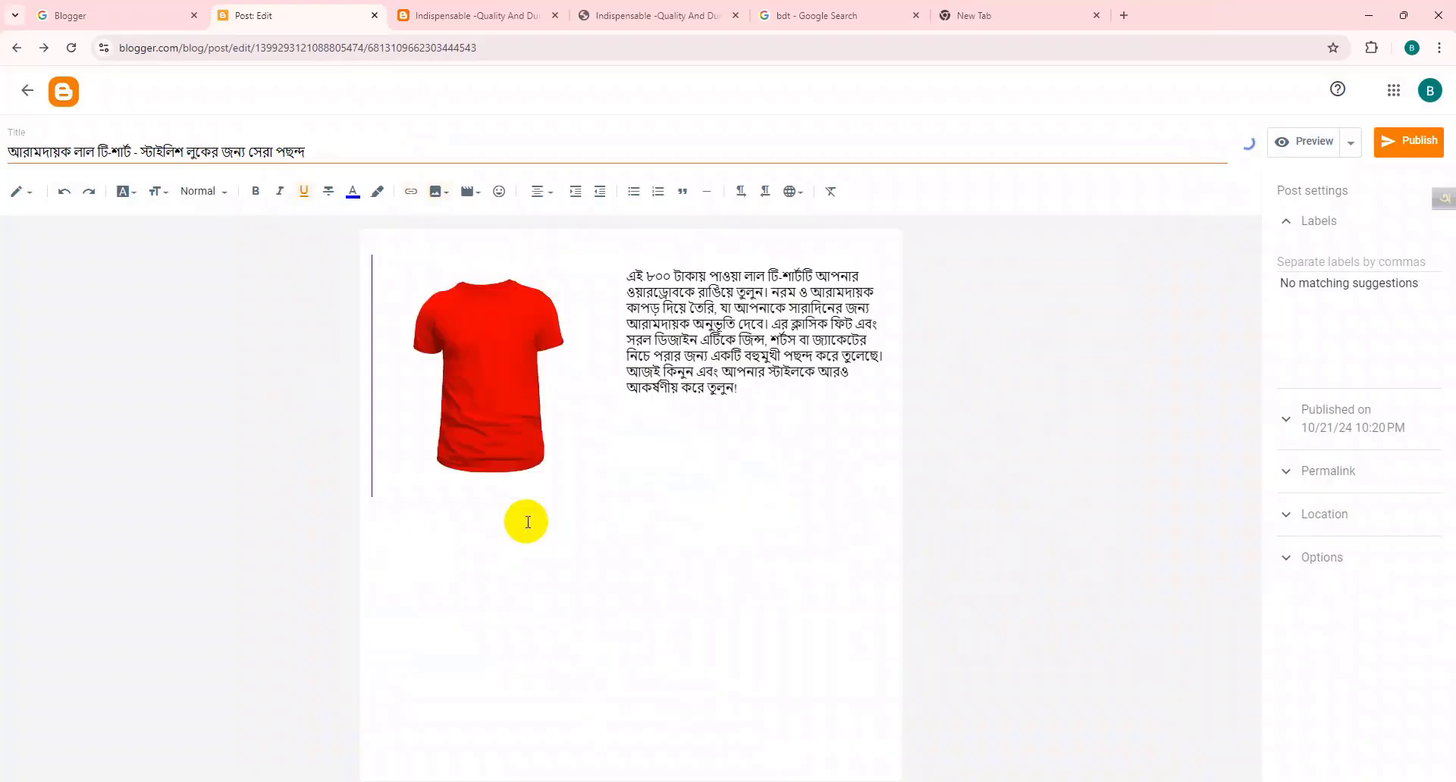
left_click(599, 421)
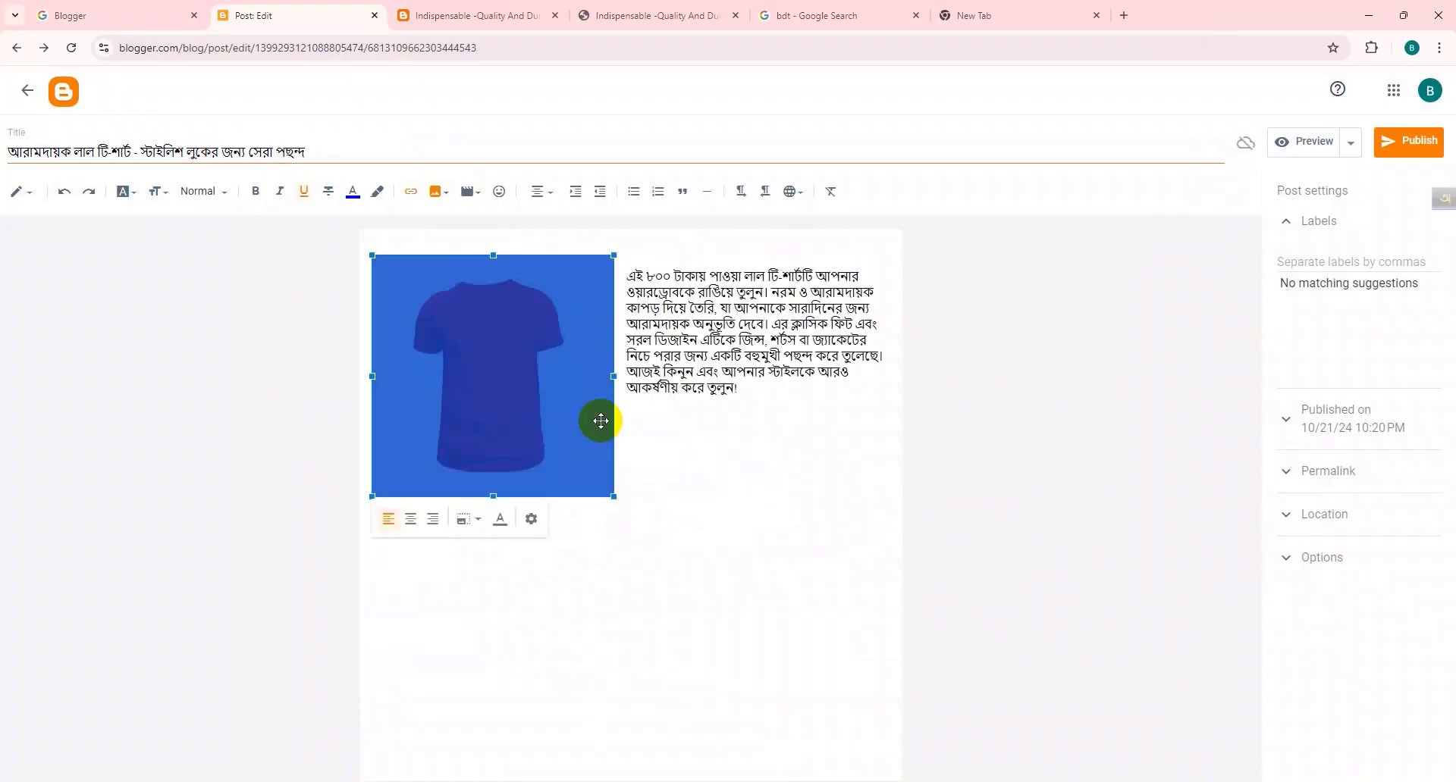
left_click(418, 522)
left_click(579, 432)
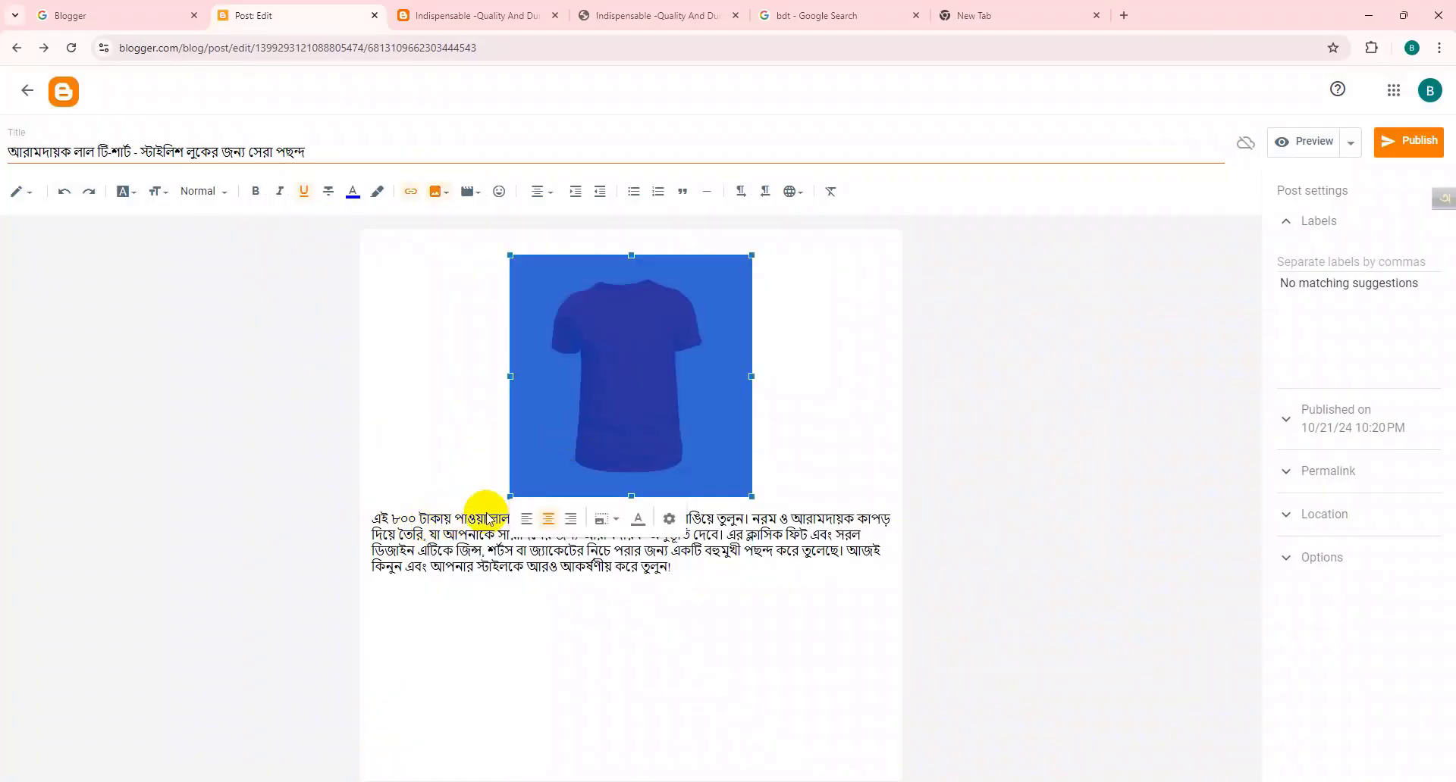
left_click(527, 520)
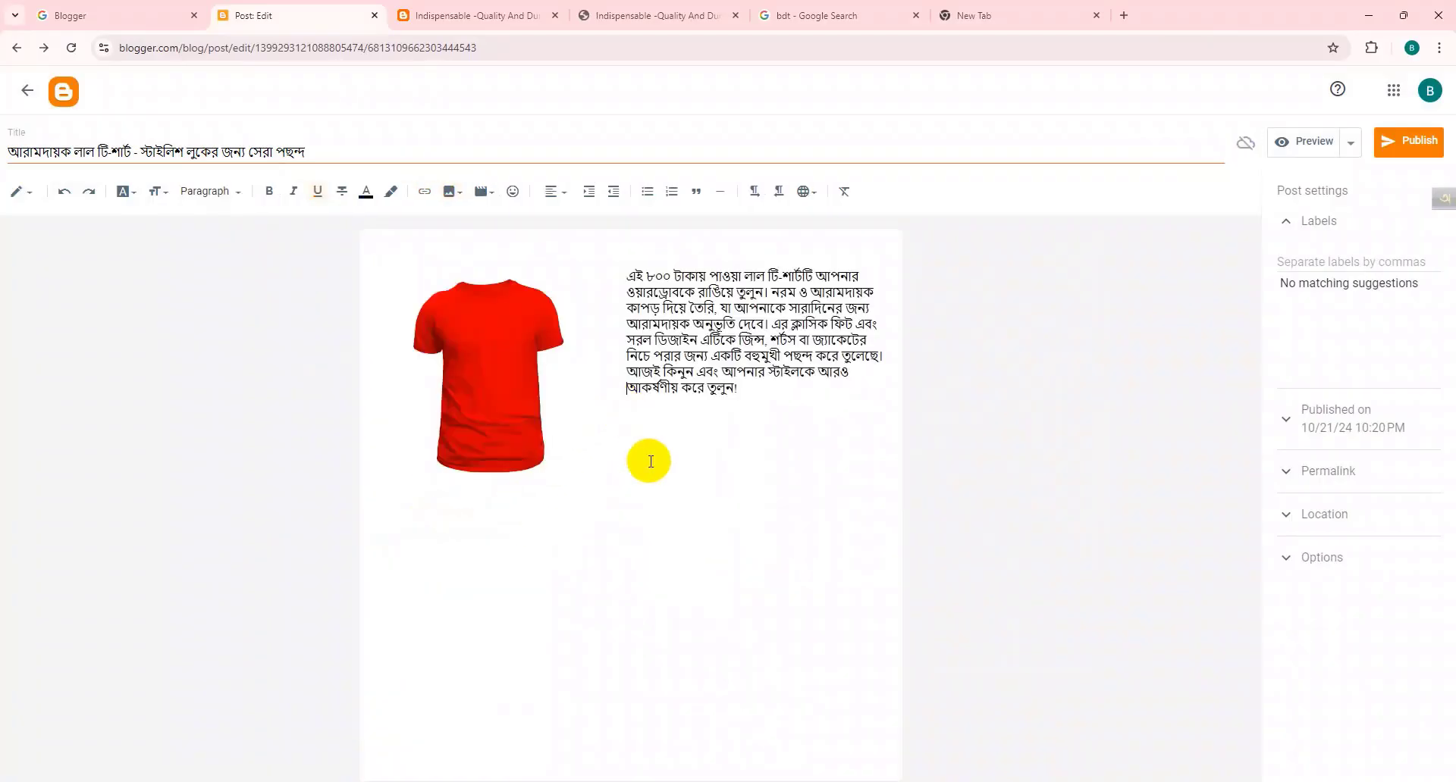
left_click(604, 476)
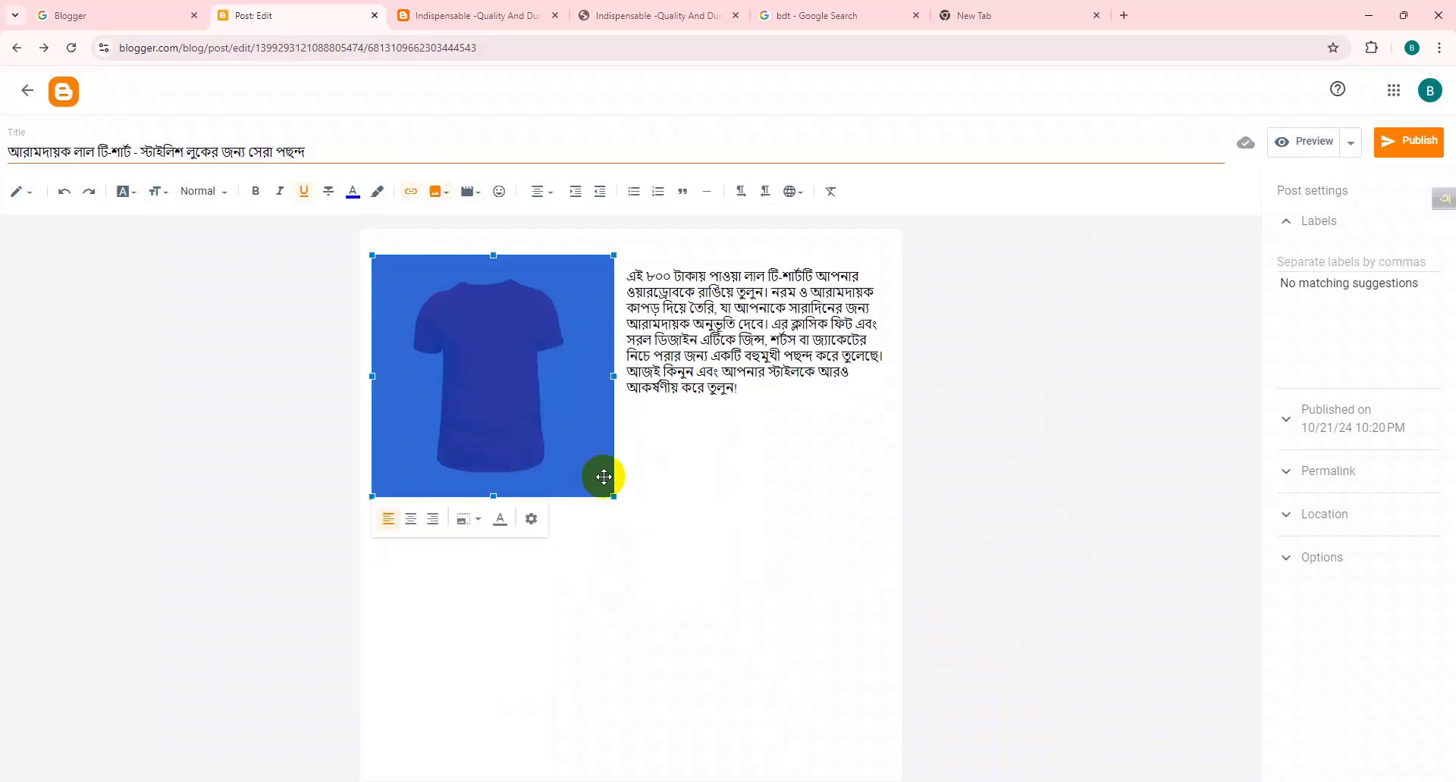
Add the line "price/৳800" below the image, copying the taka symbol from the open Google results for bdt.
left_click(661, 524)
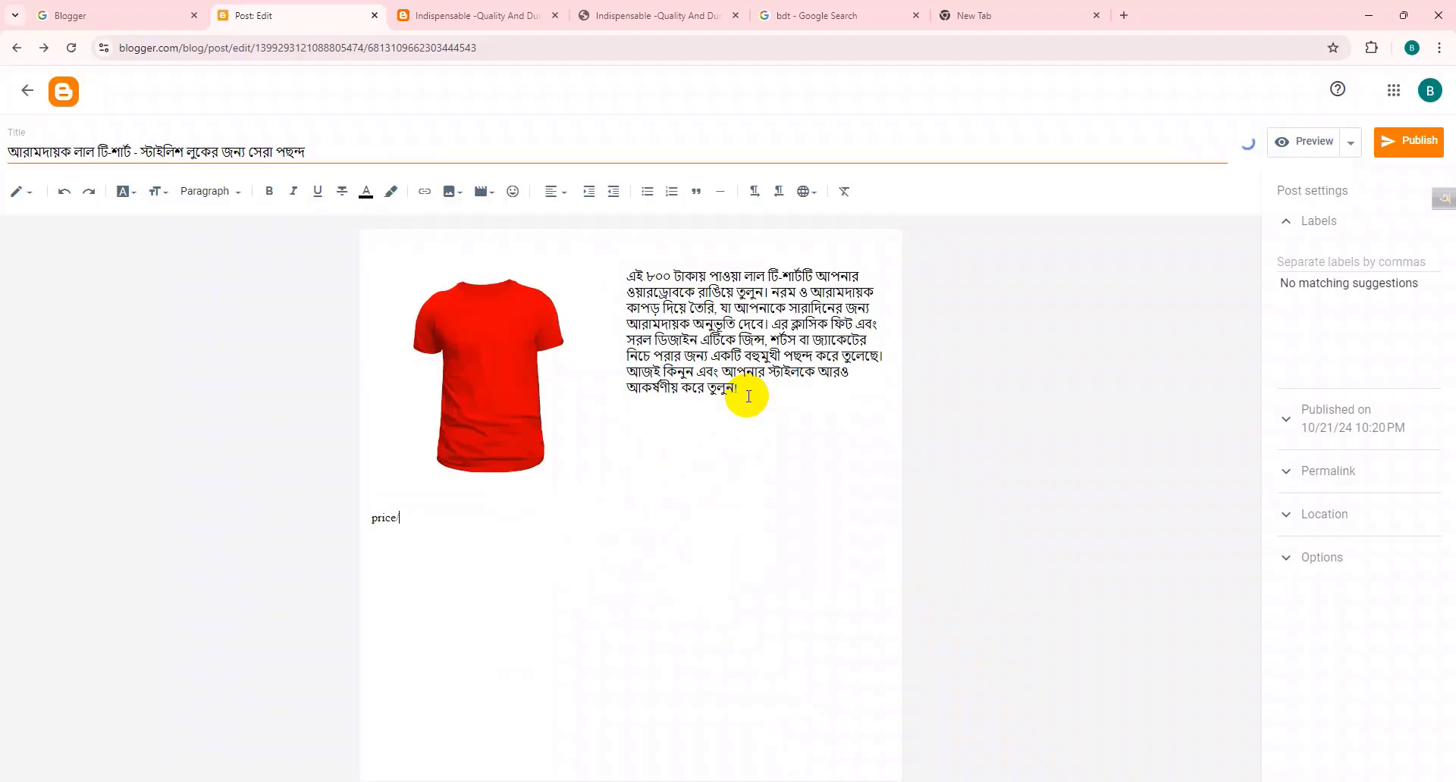
left_click(834, 15)
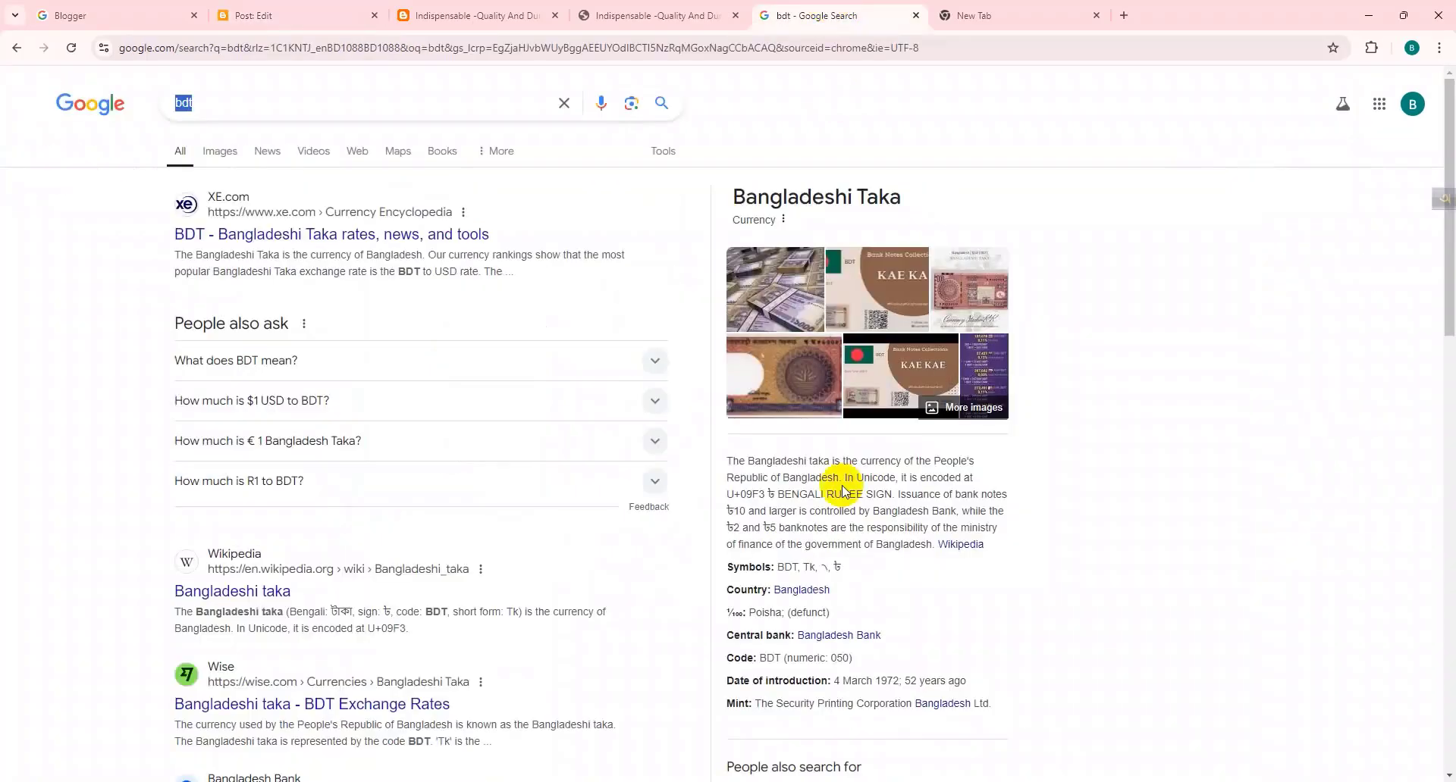
left_click_drag(832, 565, 849, 576)
key("ctrl+c")
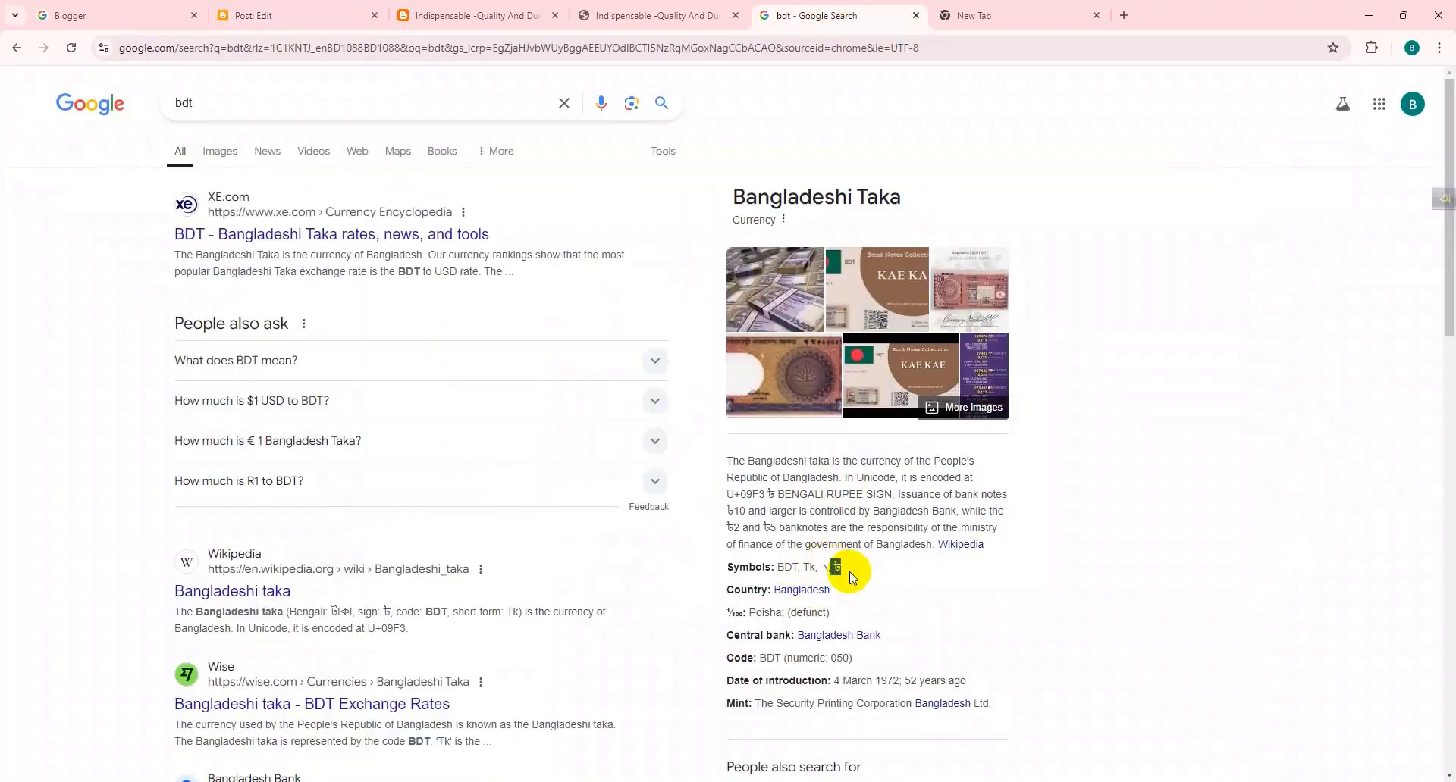
left_click(250, 16)
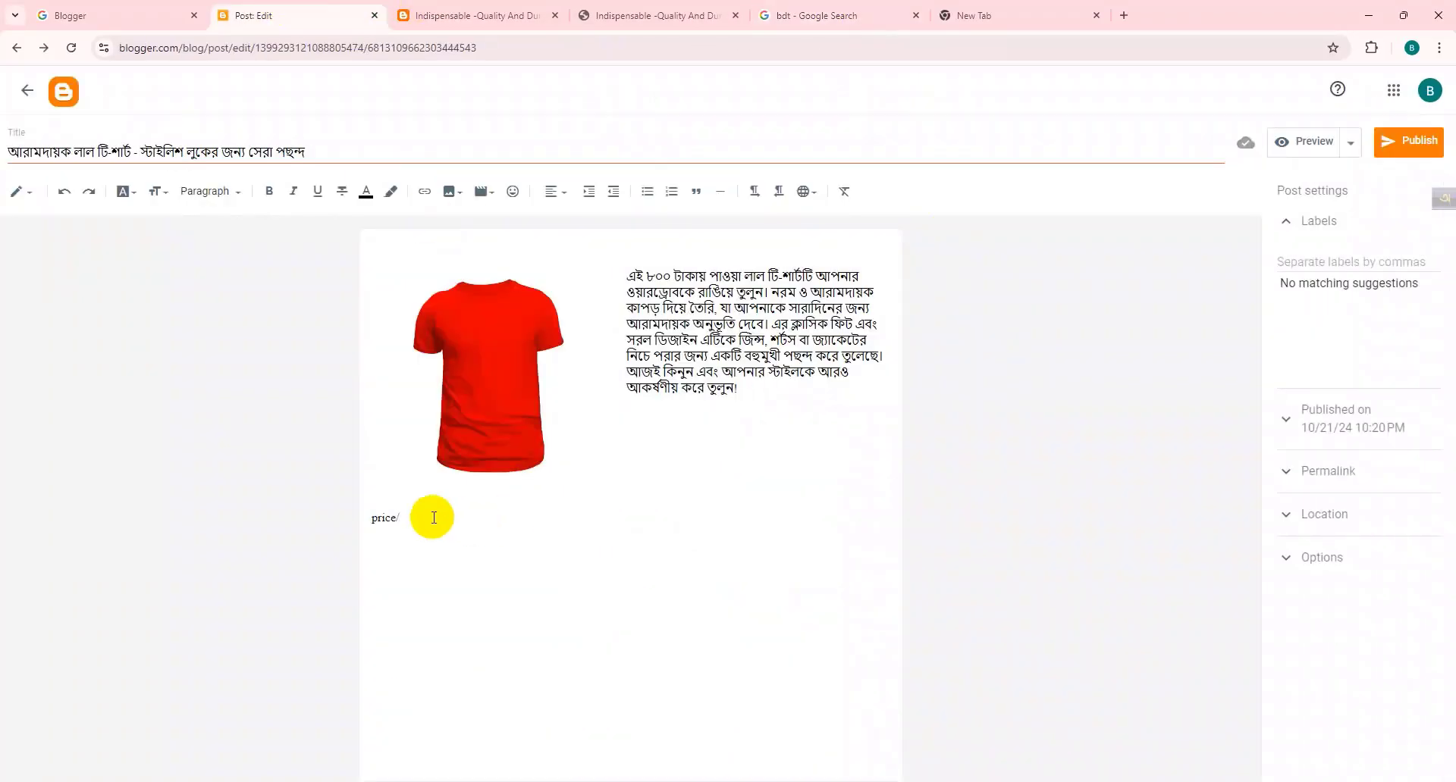
left_click(404, 520)
key("ctrl+v")
Strike through the price line and add the lines "size/M/XL/L" and "off/25%" beneath it.
left_click_drag(426, 523, 357, 526)
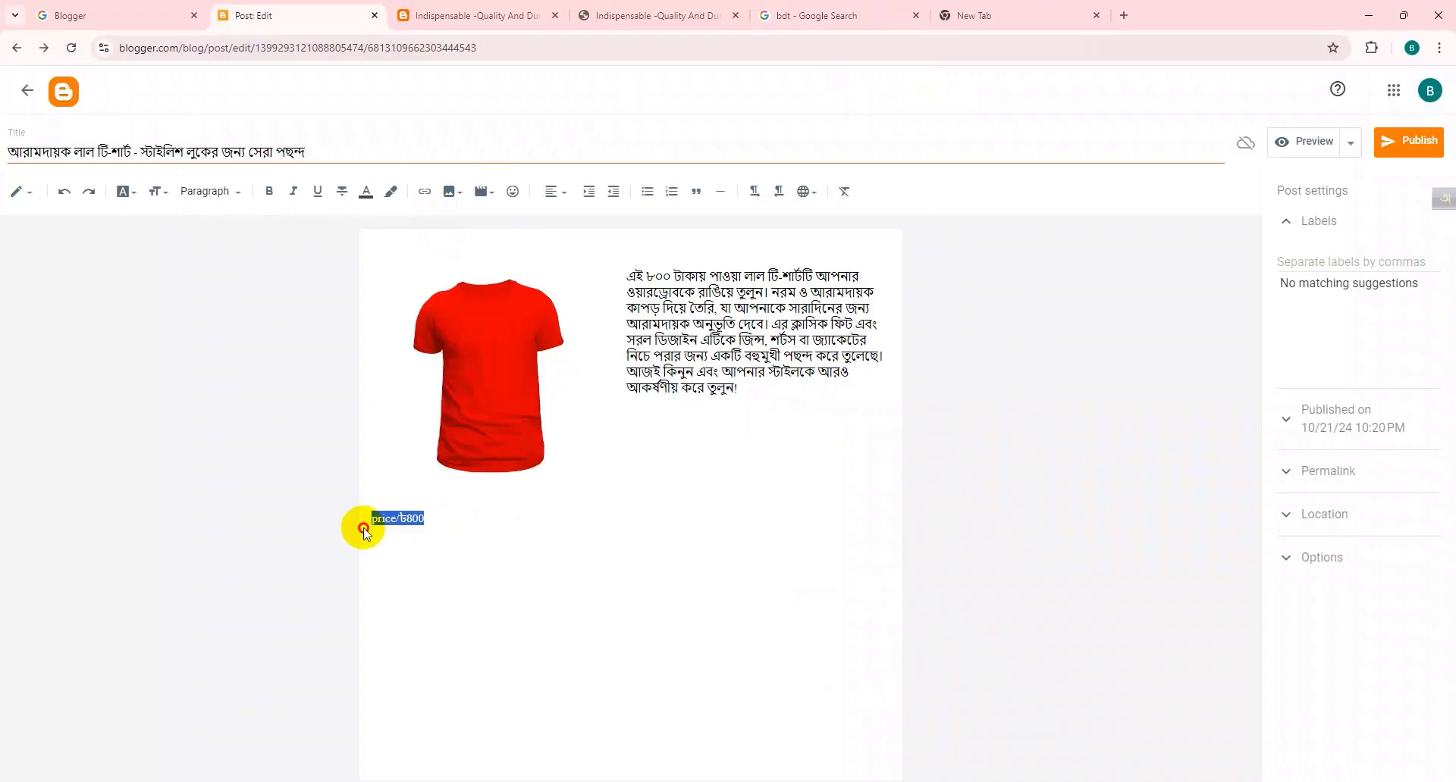
left_click(342, 191)
left_click(435, 530)
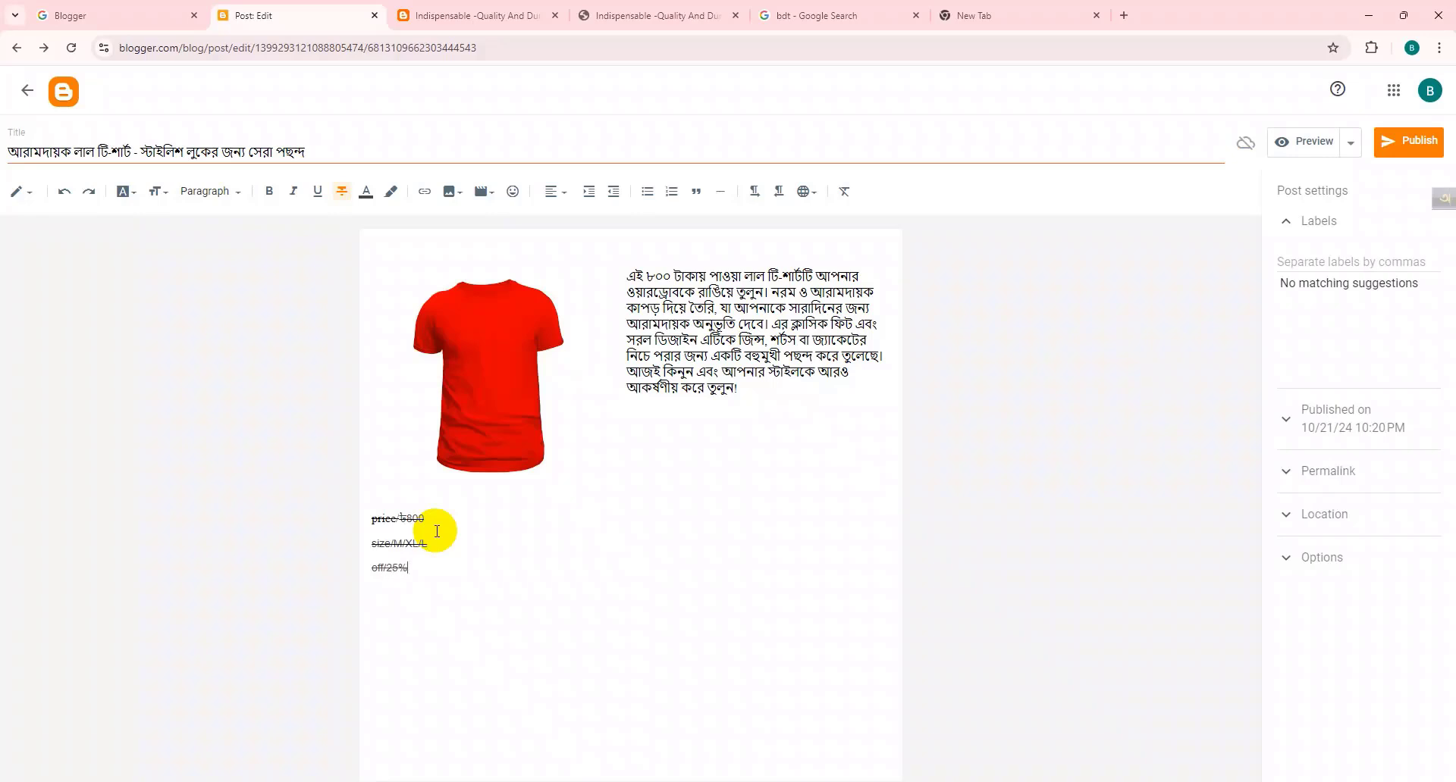
left_click(435, 544)
key("Return")
key("BackSpace")
Label the t-shirt post with "men fashion" and "t-shirt", and publish it to the blog.
left_click(1295, 263)
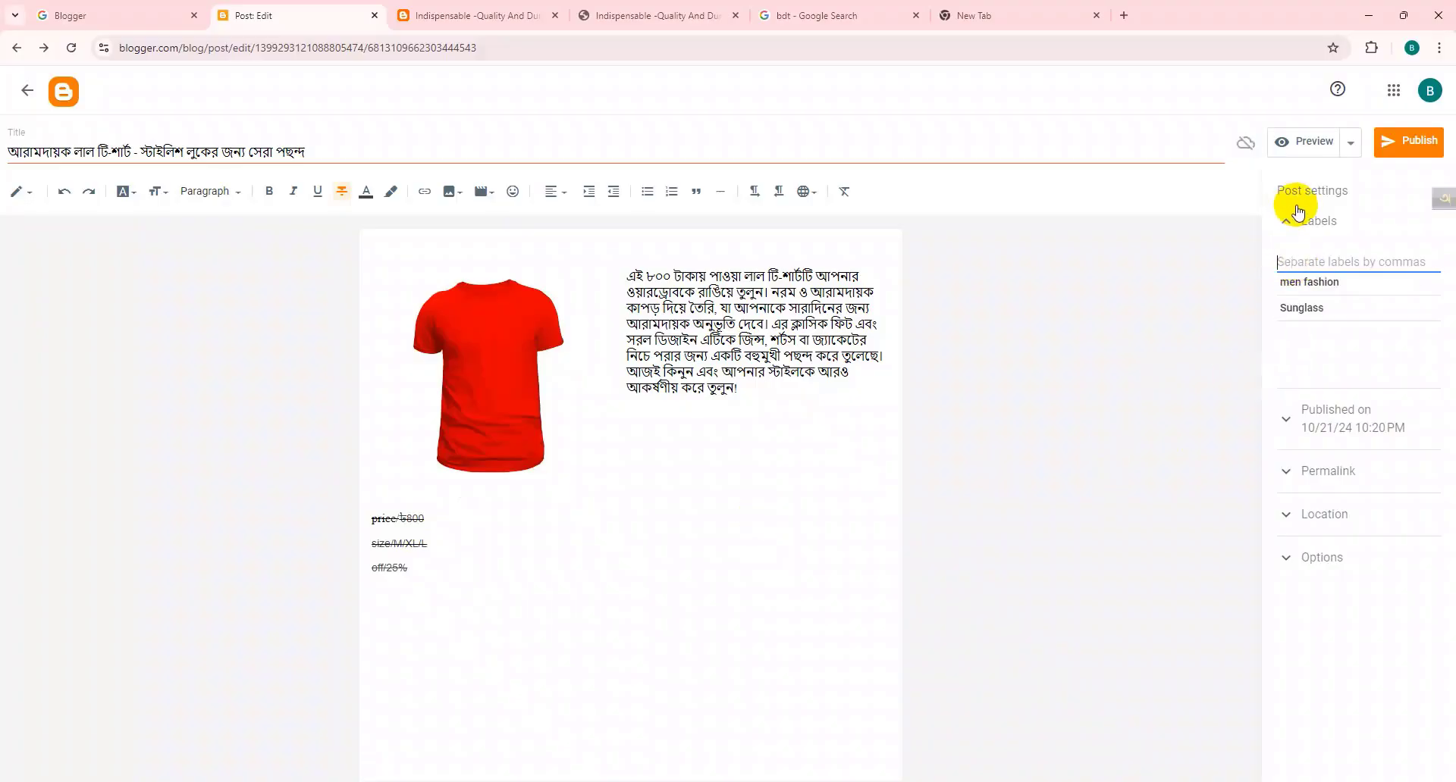
left_click(1314, 283)
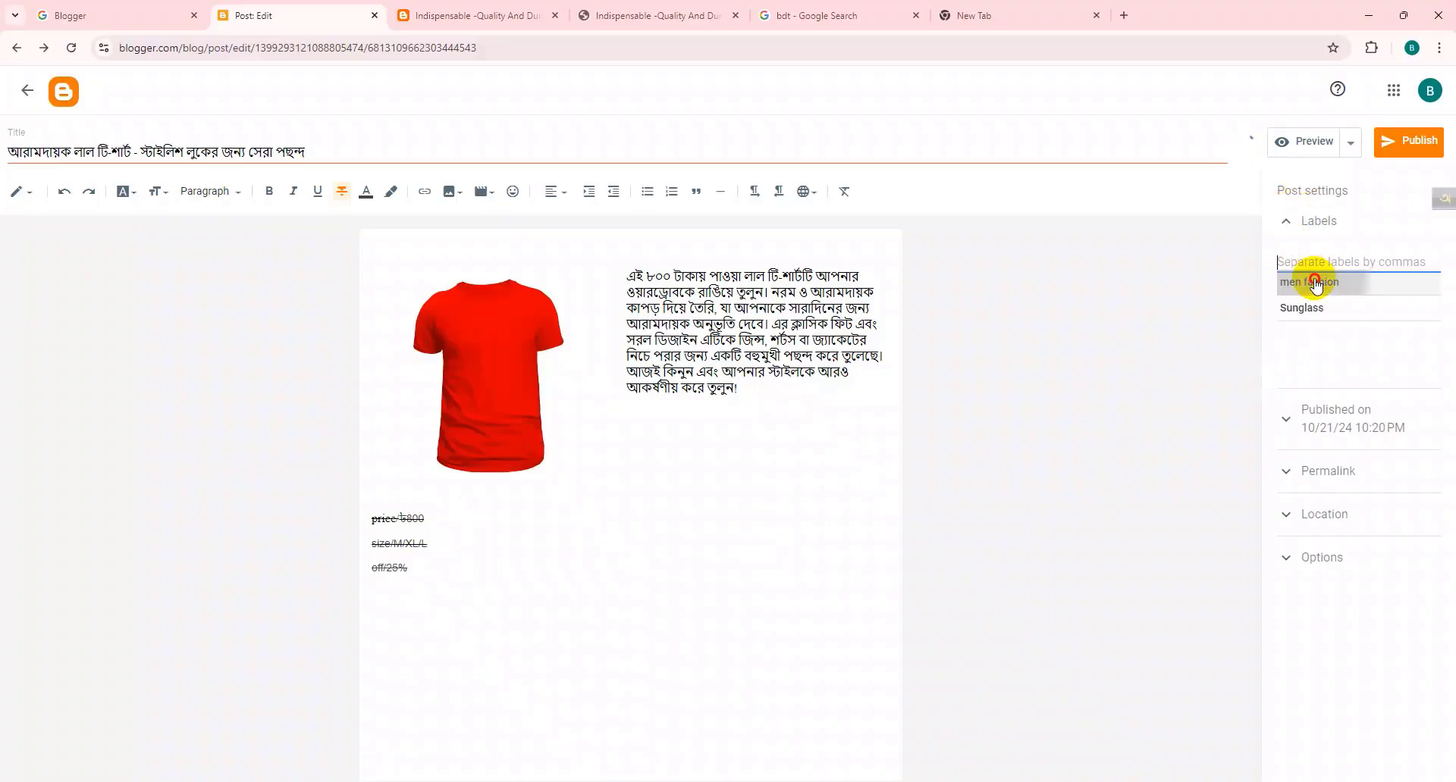
left_click(1374, 265)
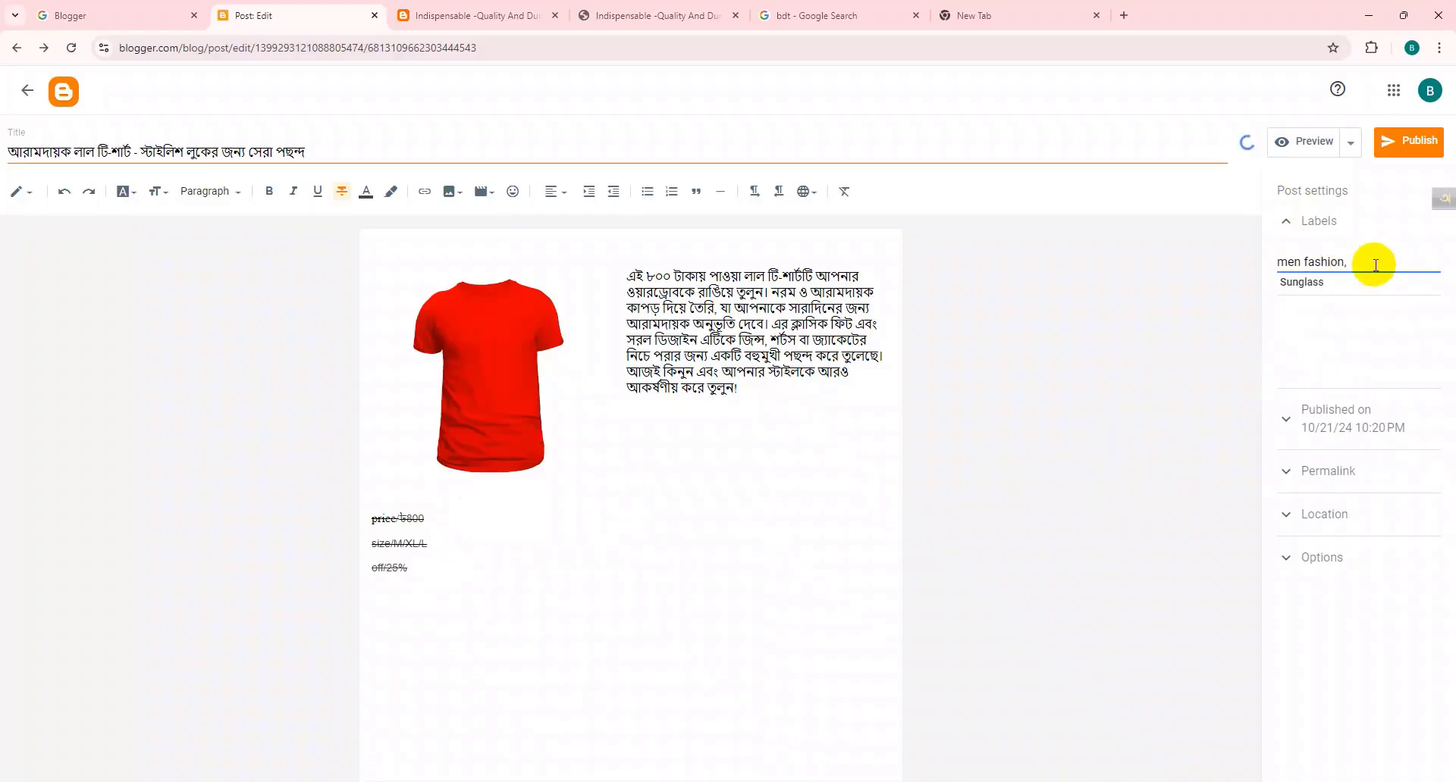
type("t-shirt")
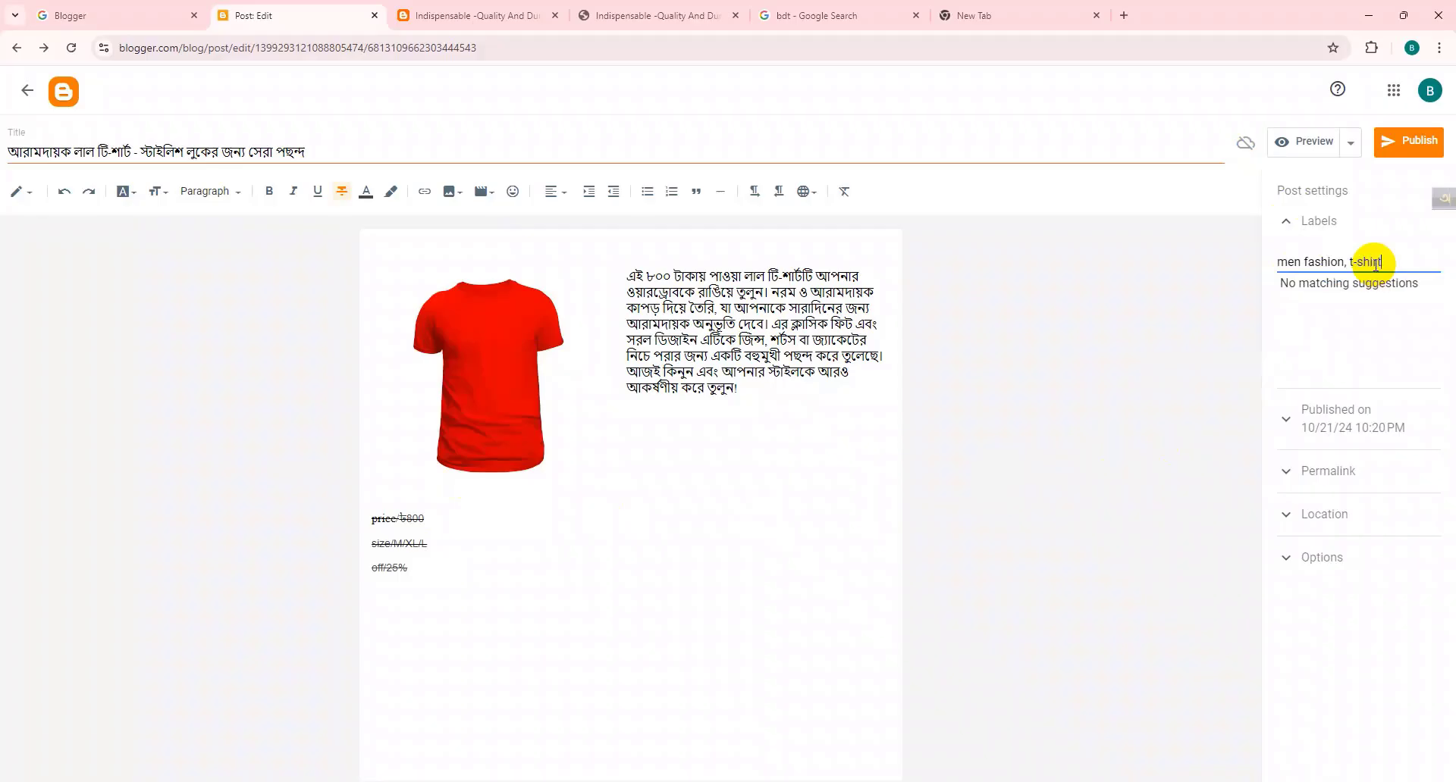
left_click(1406, 141)
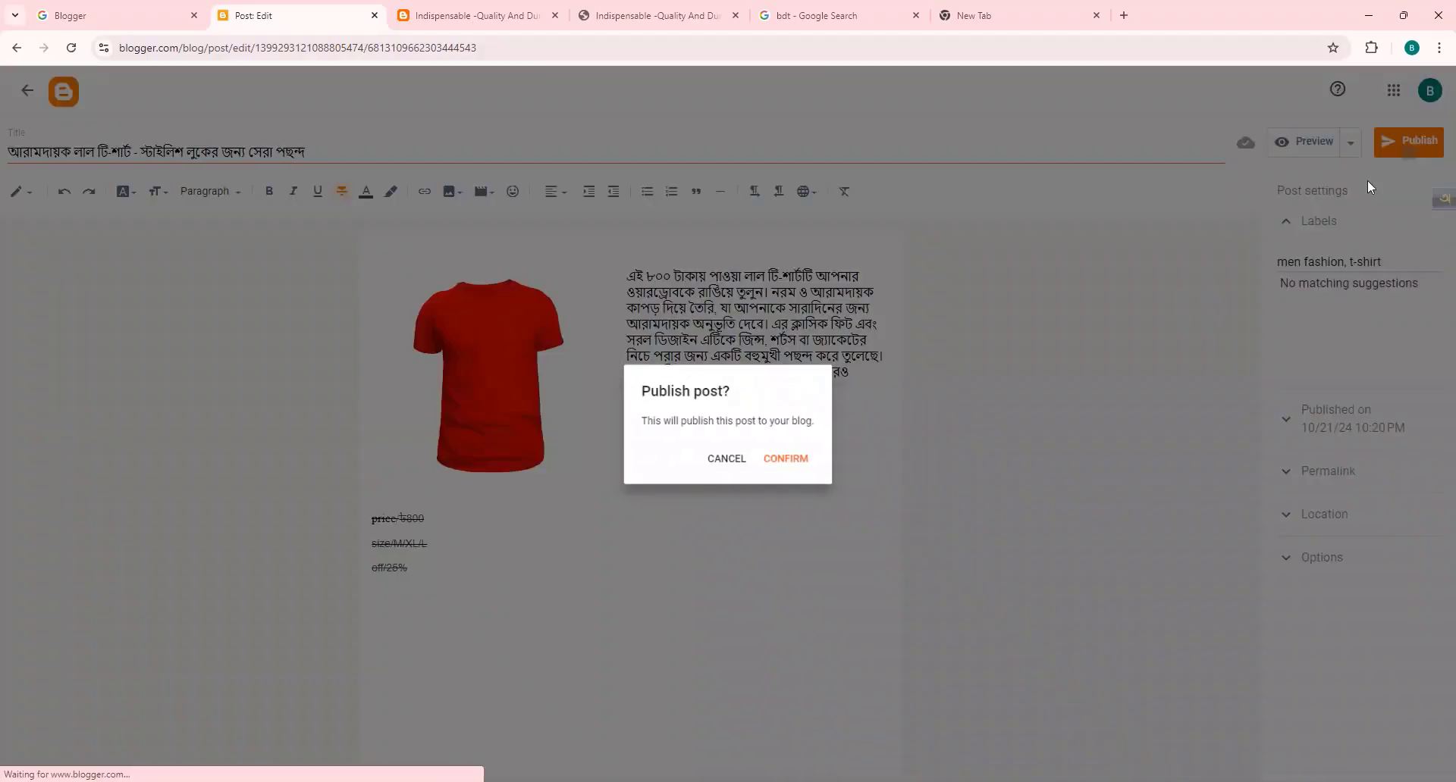
left_click(779, 464)
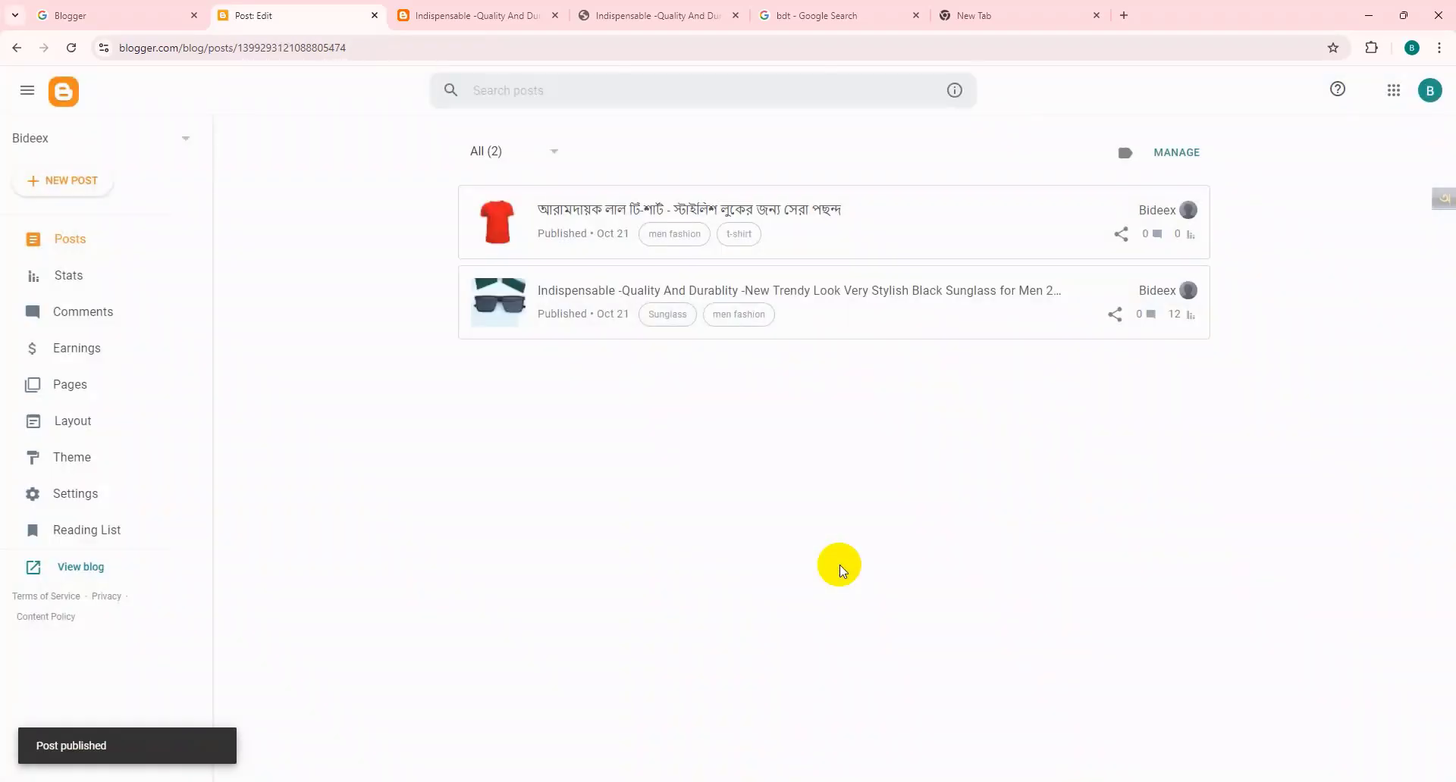
Open the red t-shirt's product page from the live shop's home page and check its size options.
left_click(467, 17)
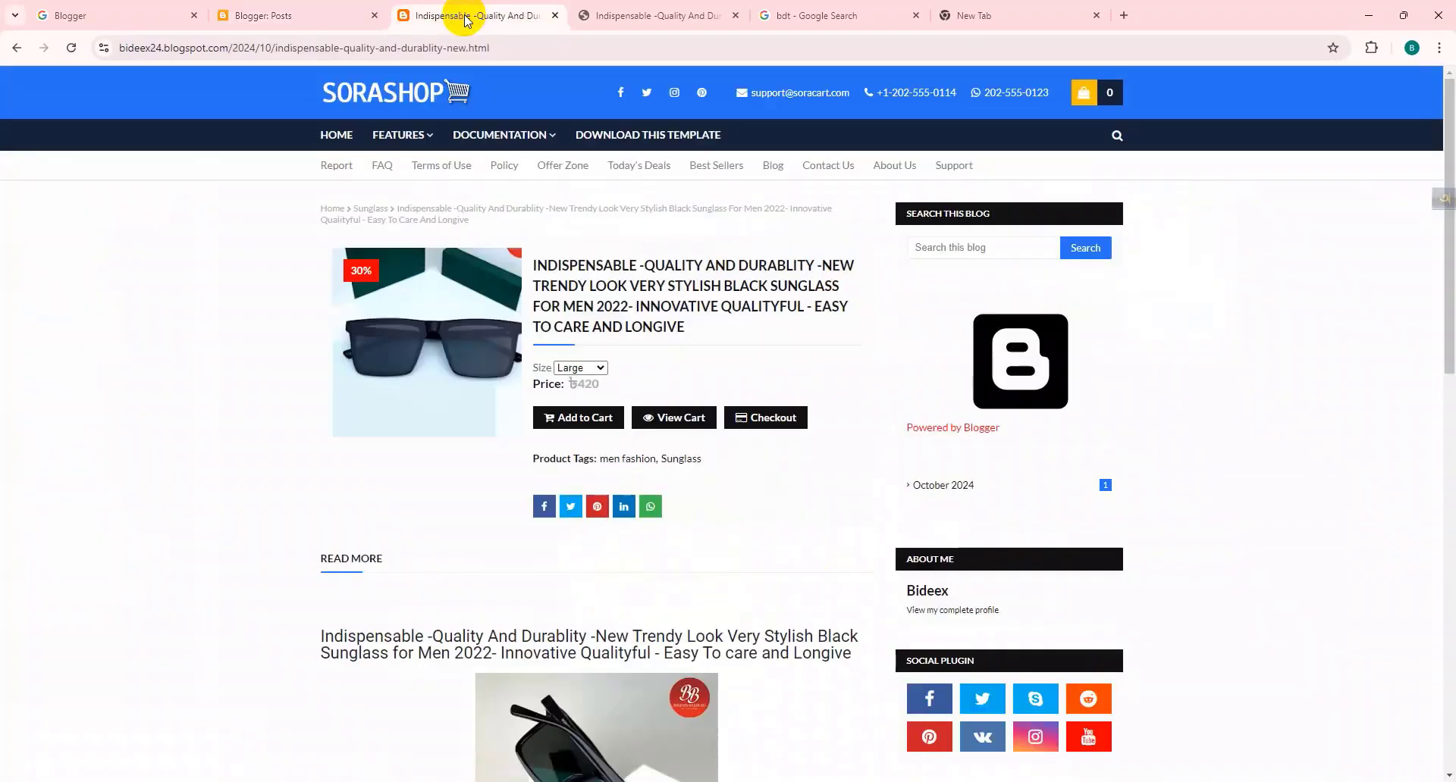
left_click(368, 110)
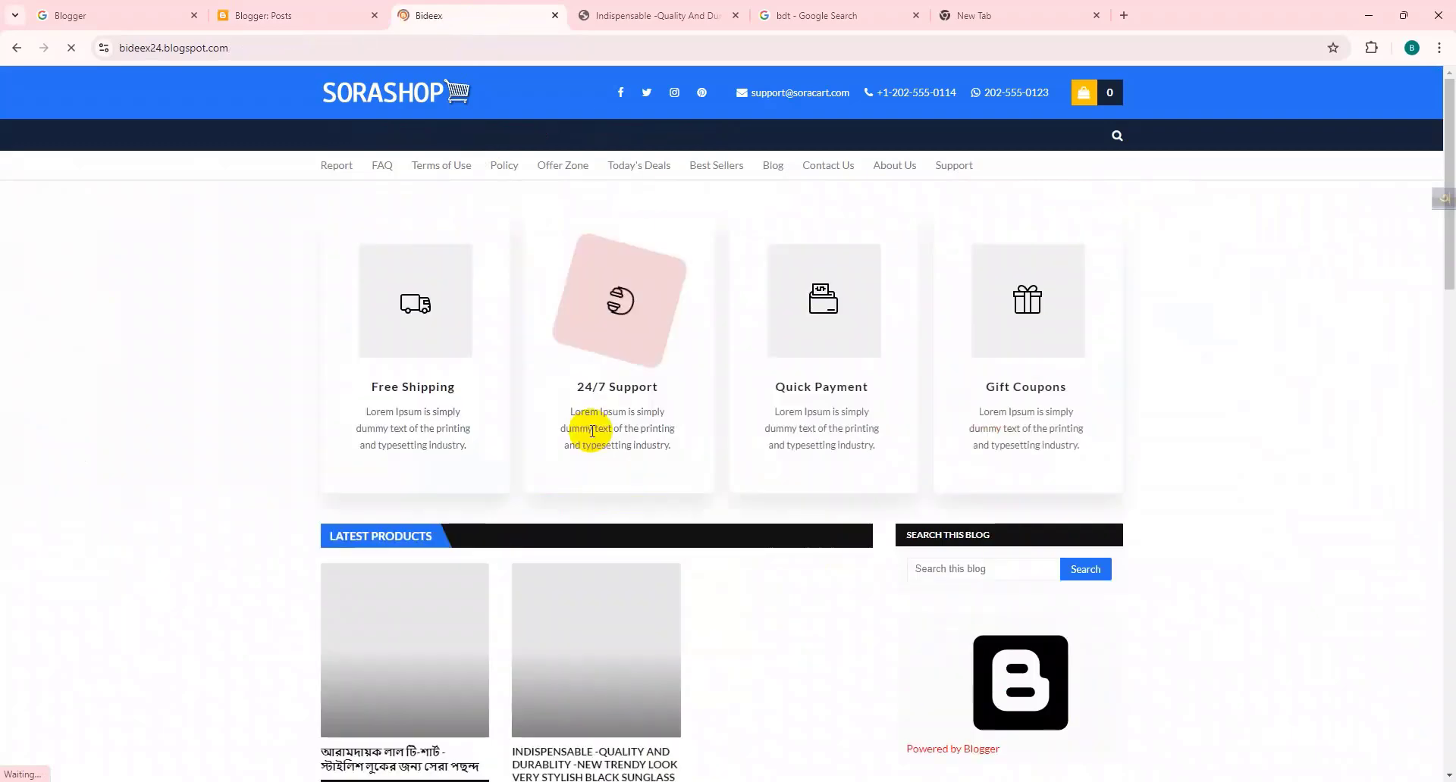
scroll(592, 432, "down", 4)
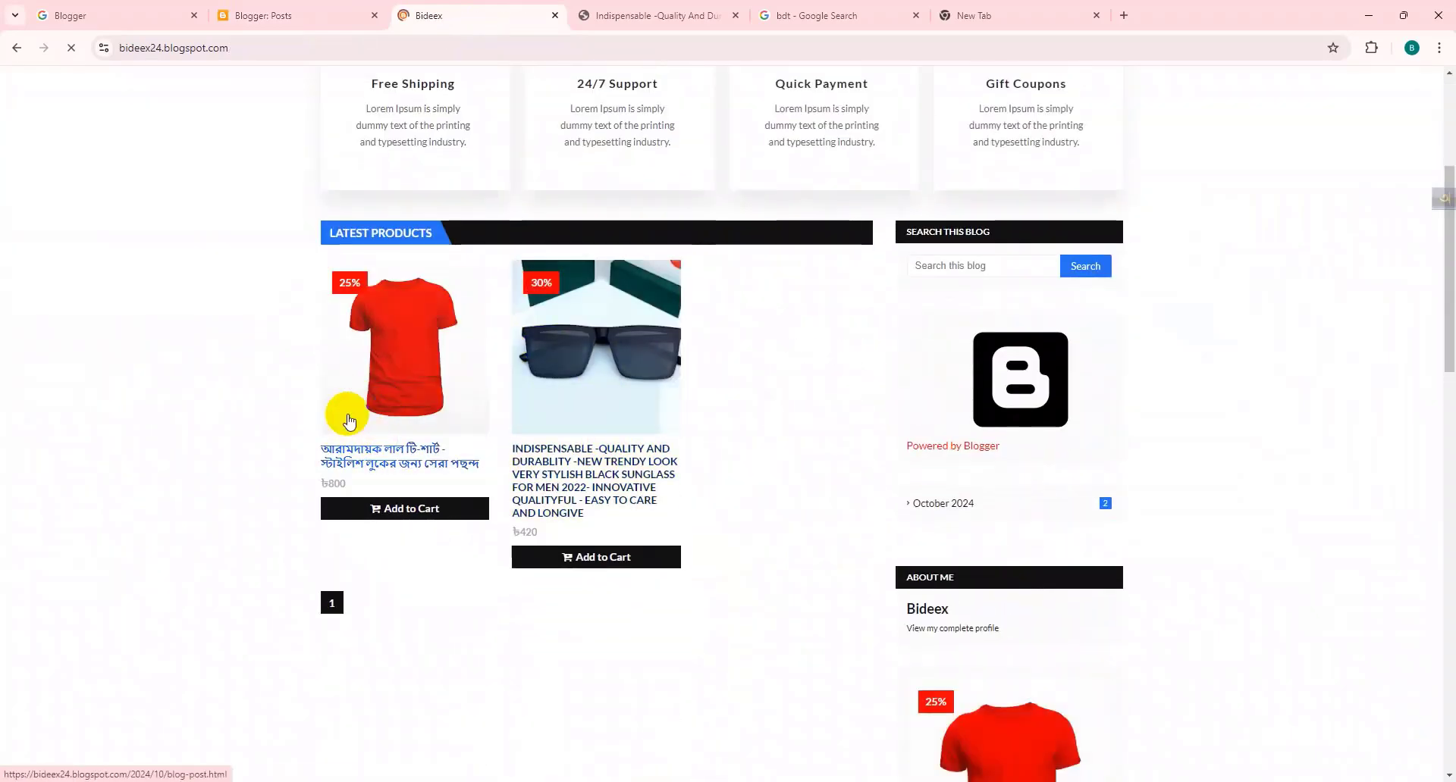
left_click(408, 390)
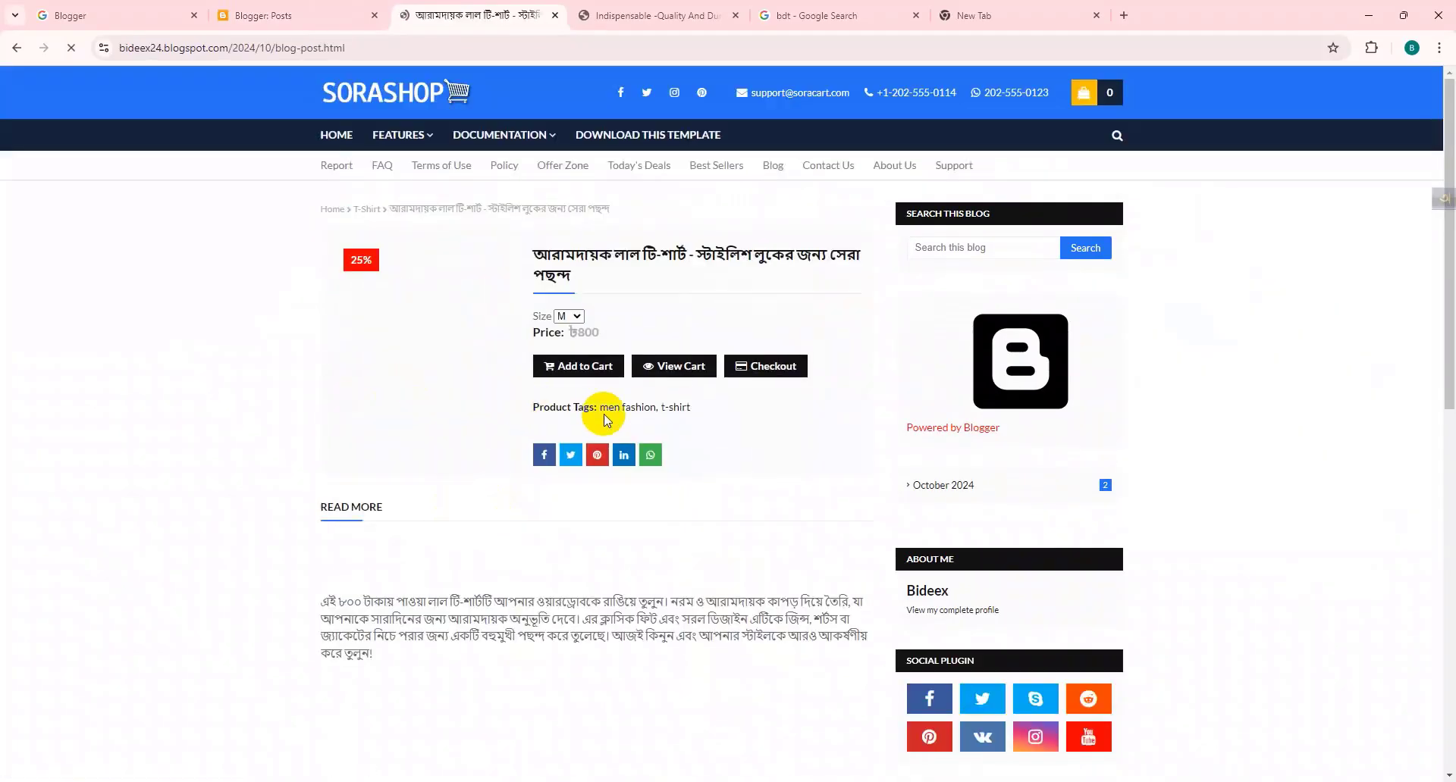
left_click(570, 317)
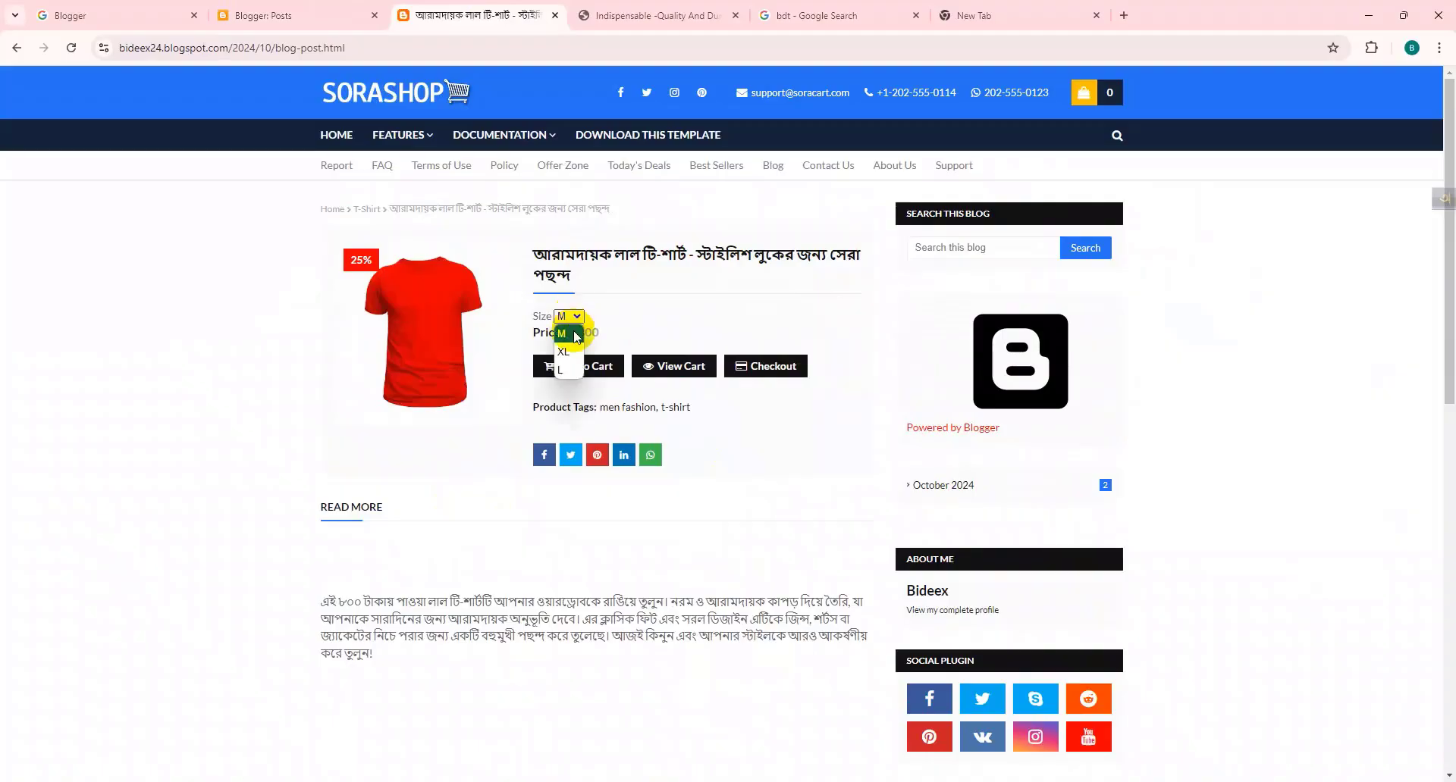
left_click(637, 310)
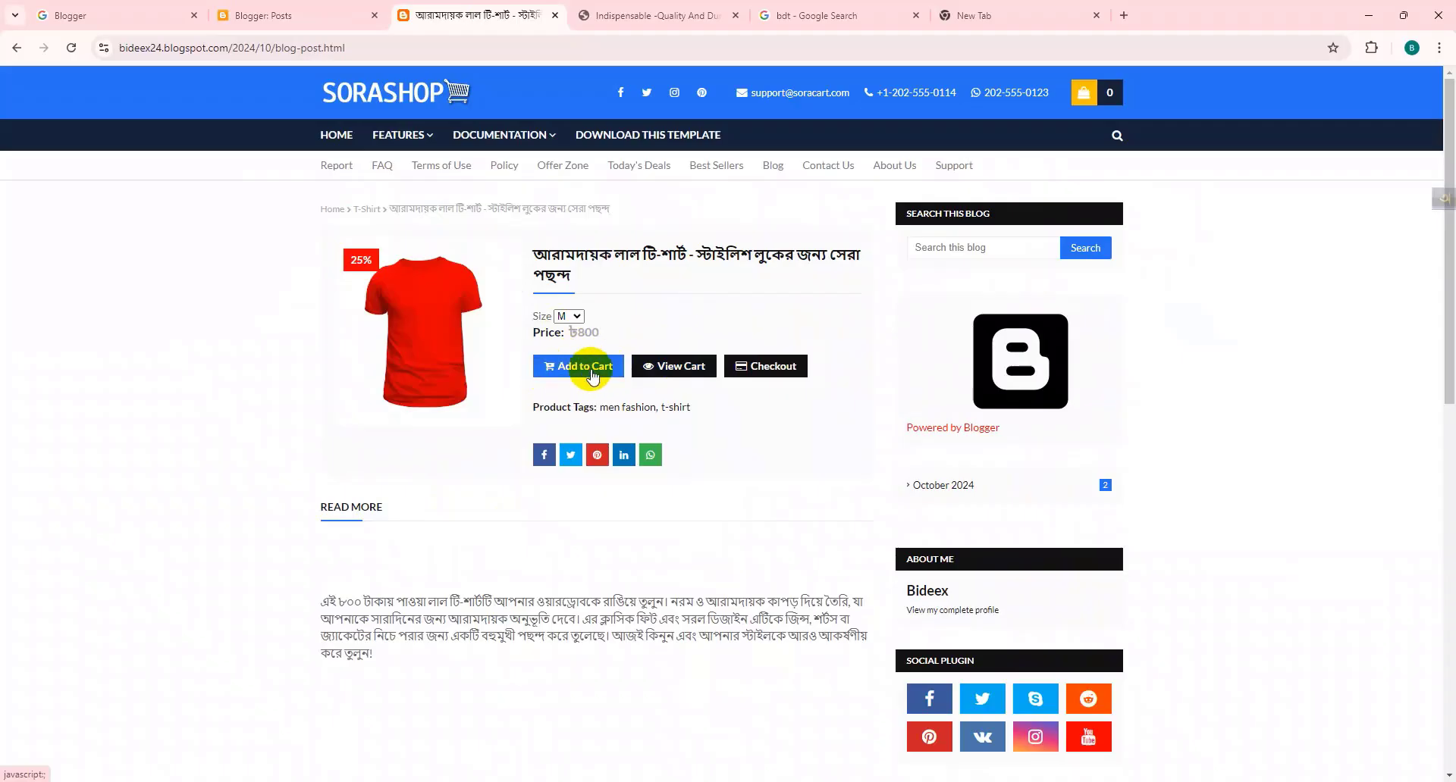
Add the size M t-shirt to the cart and try to proceed to checkout from the cart summary.
left_click(593, 370)
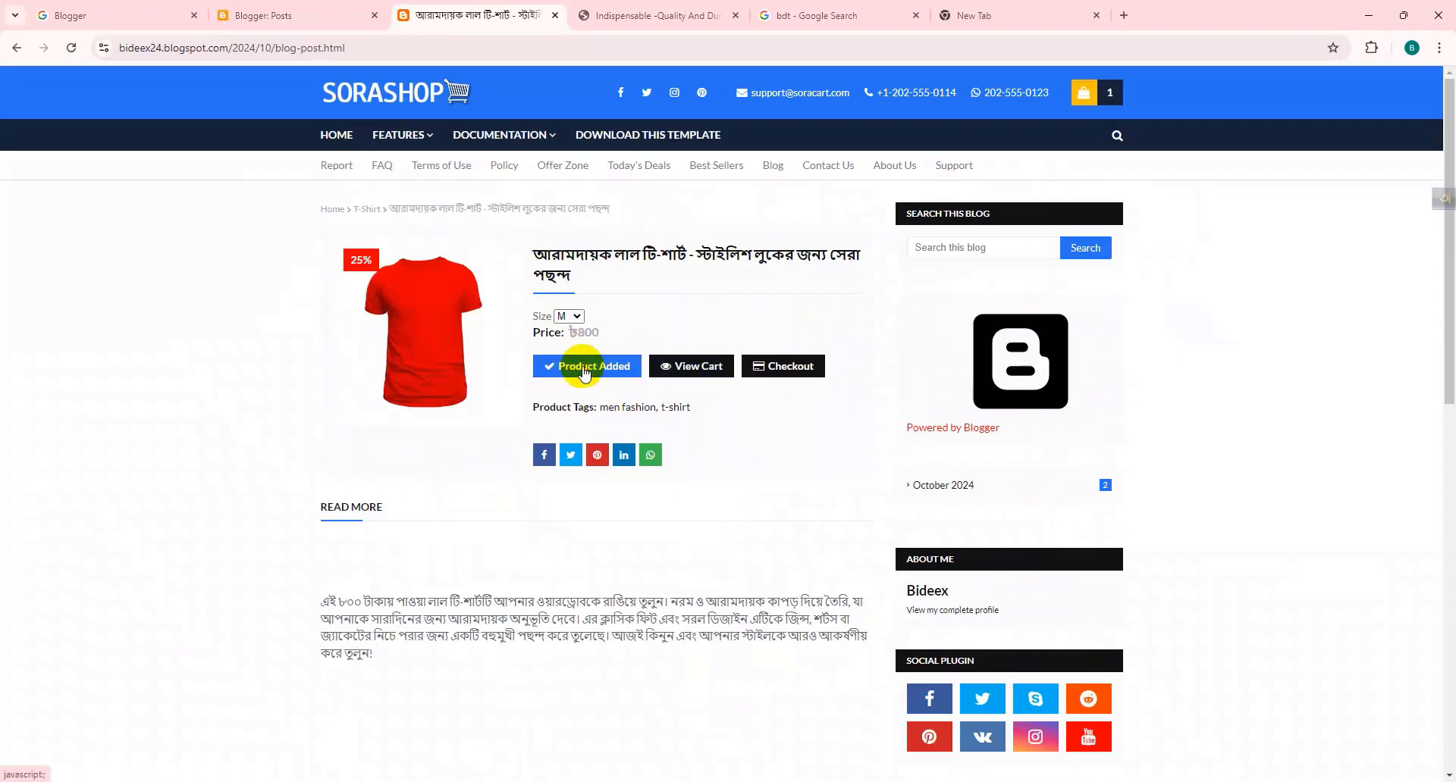
left_click(1107, 93)
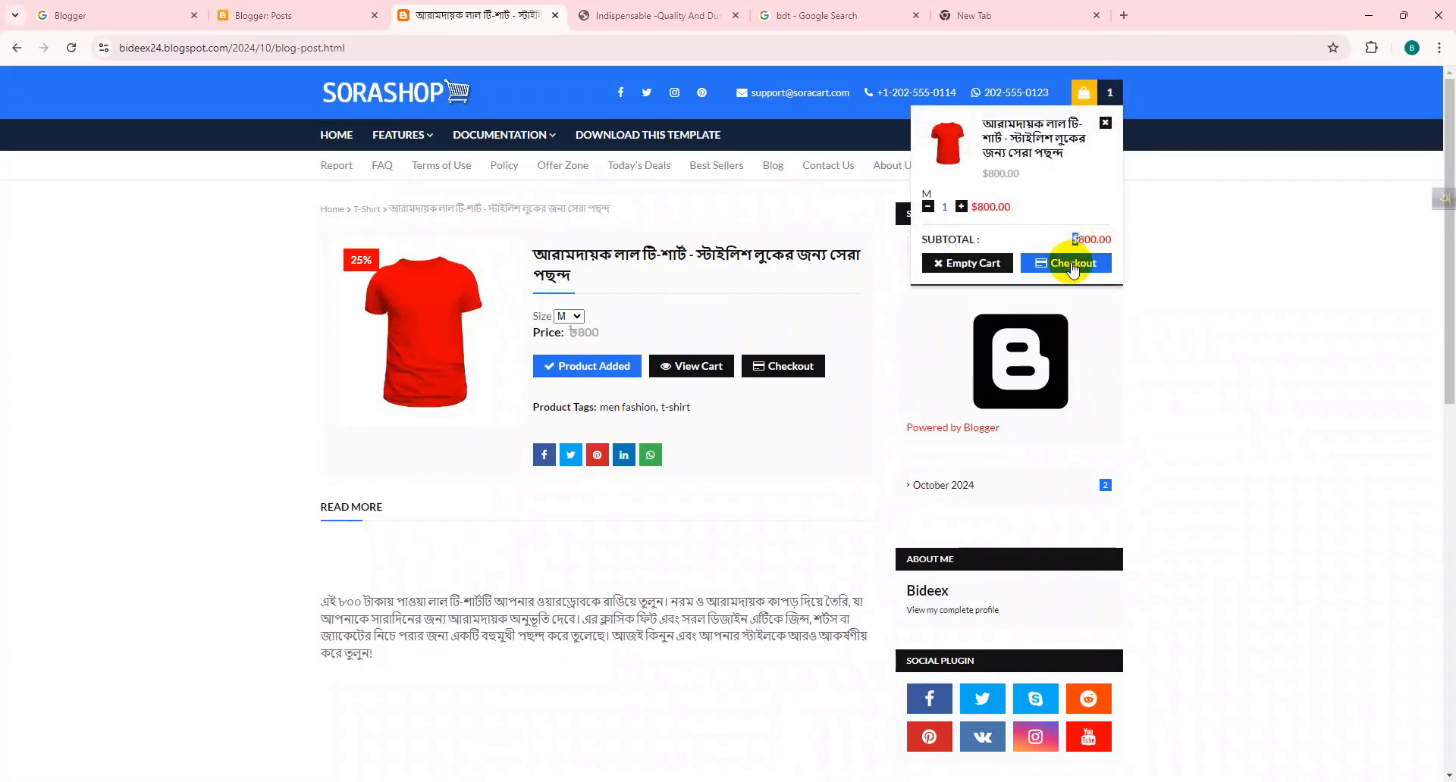
left_click(1069, 267)
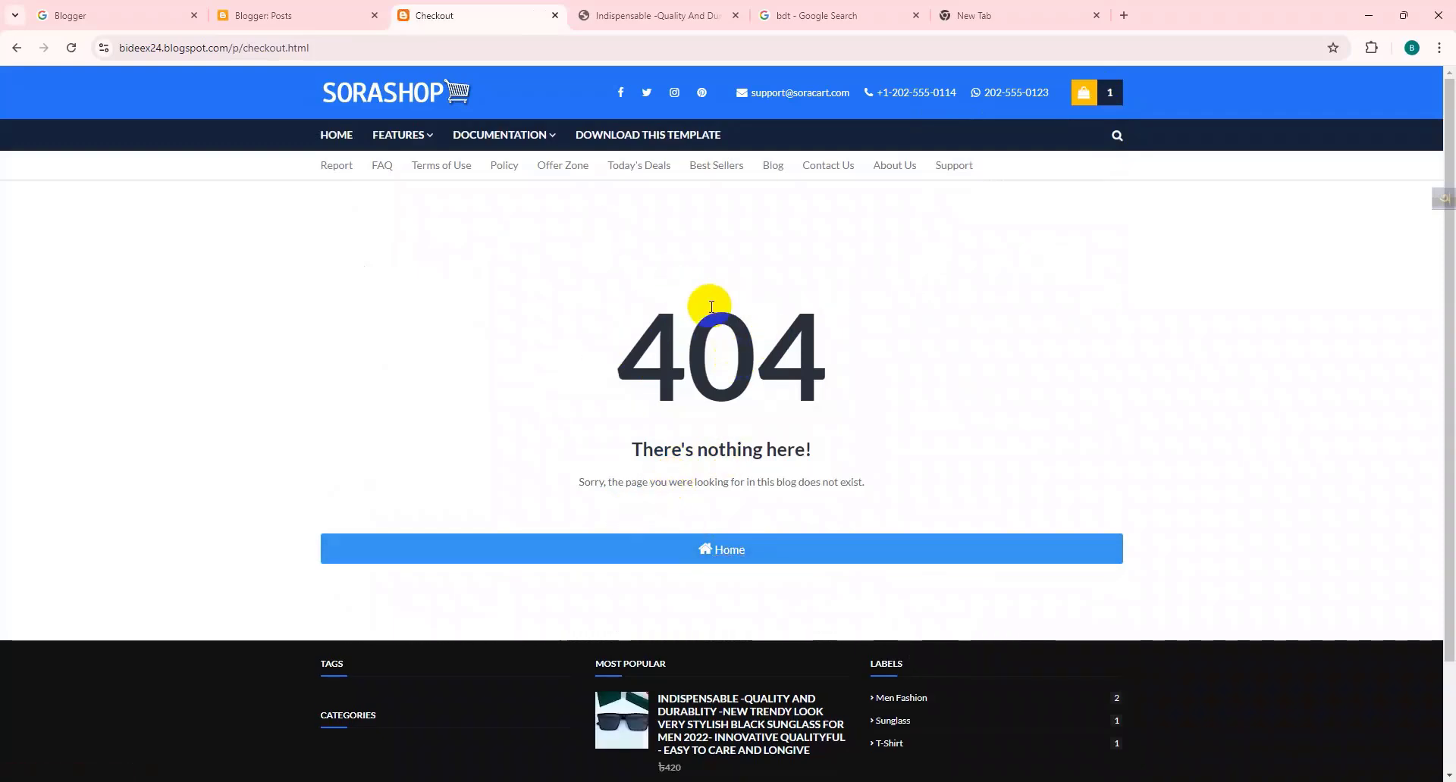
Create a blank Blogger page titled "cart" and publish it.
left_click(219, 25)
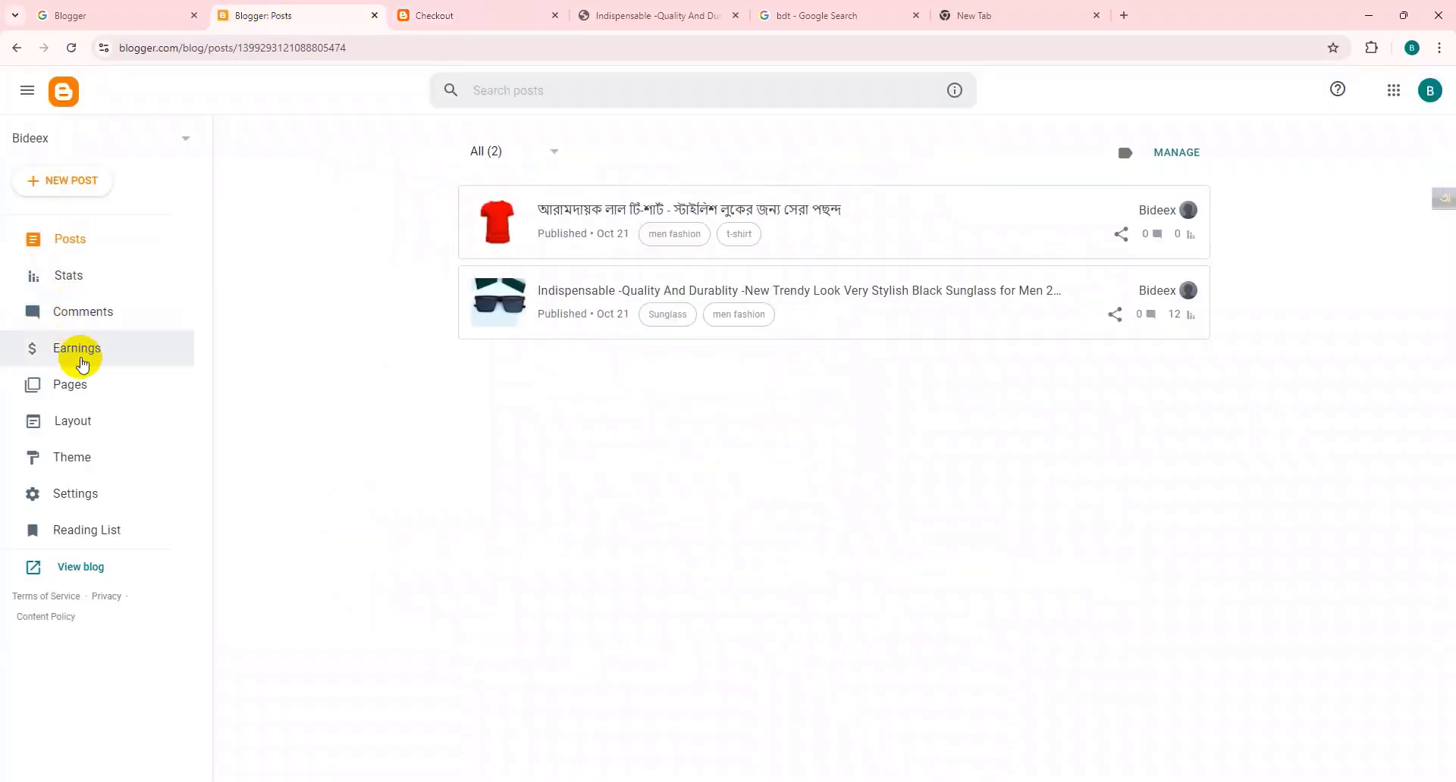
left_click(91, 386)
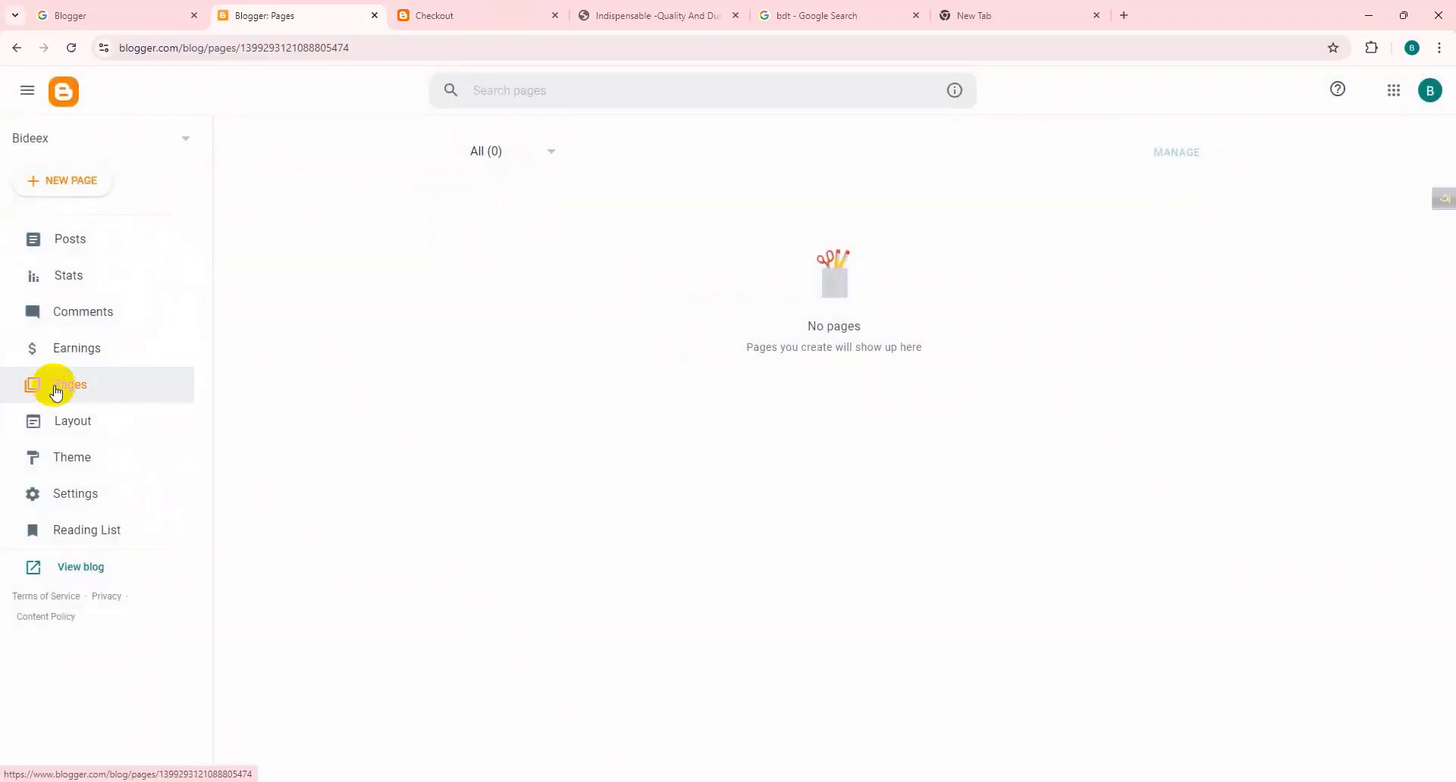
left_click(72, 186)
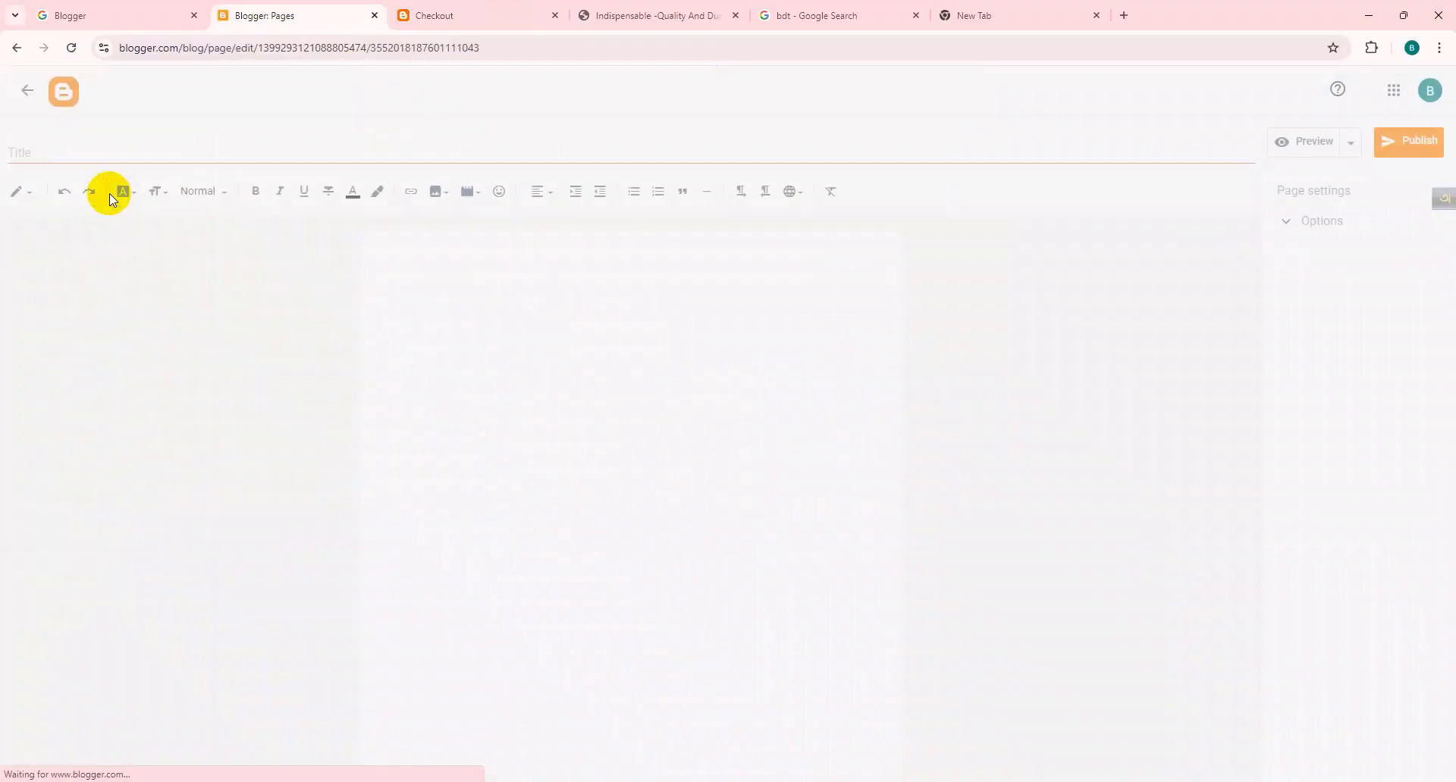
left_click(121, 146)
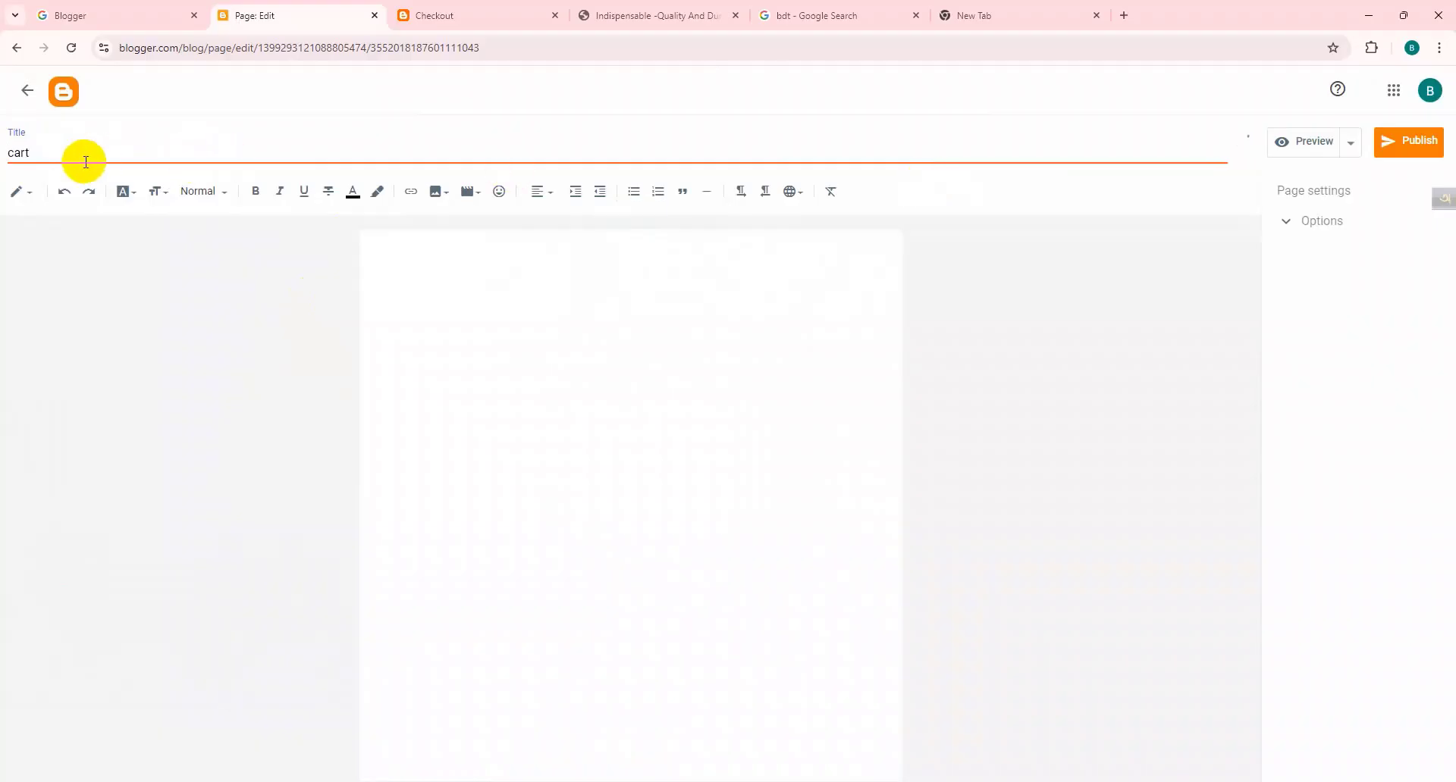
left_click_drag(80, 159, 16, 169)
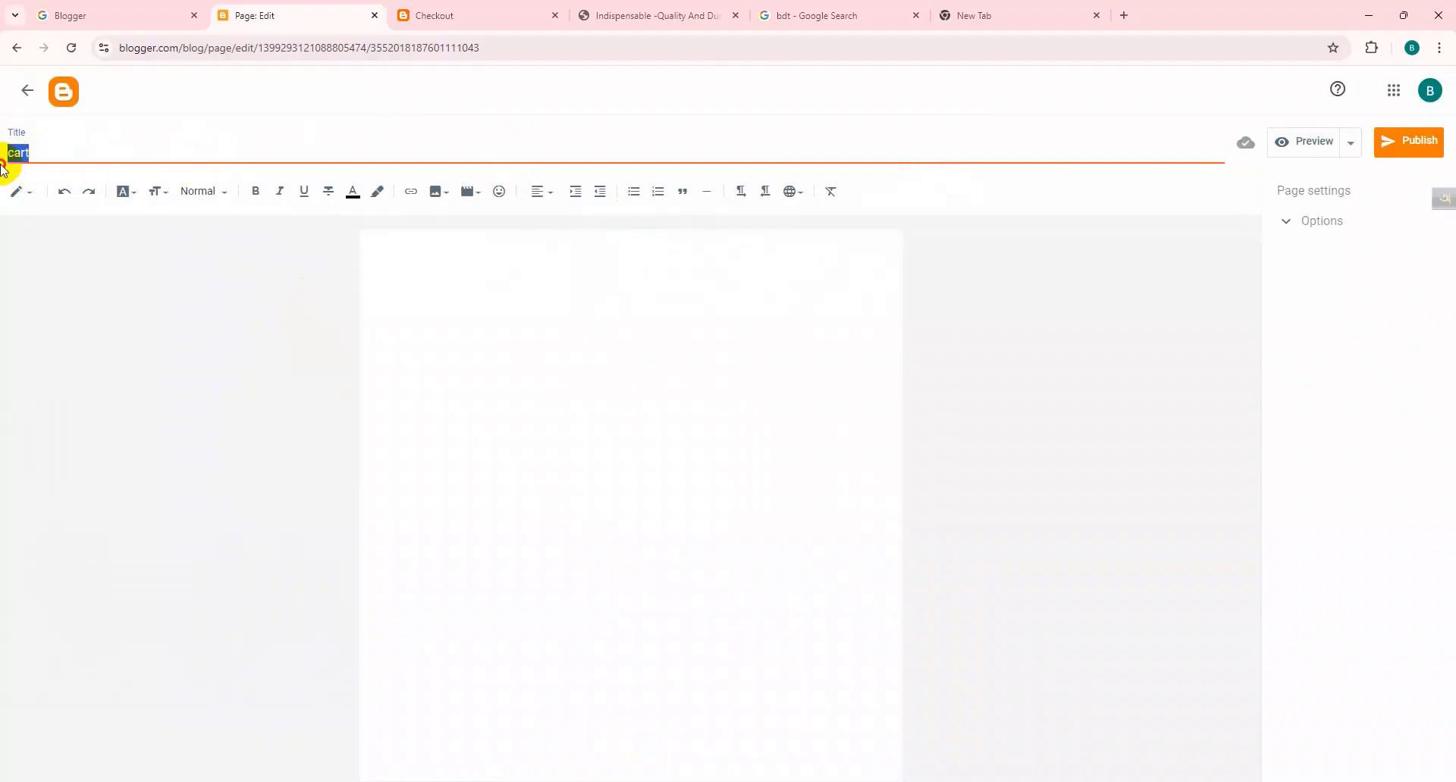
left_click(1414, 153)
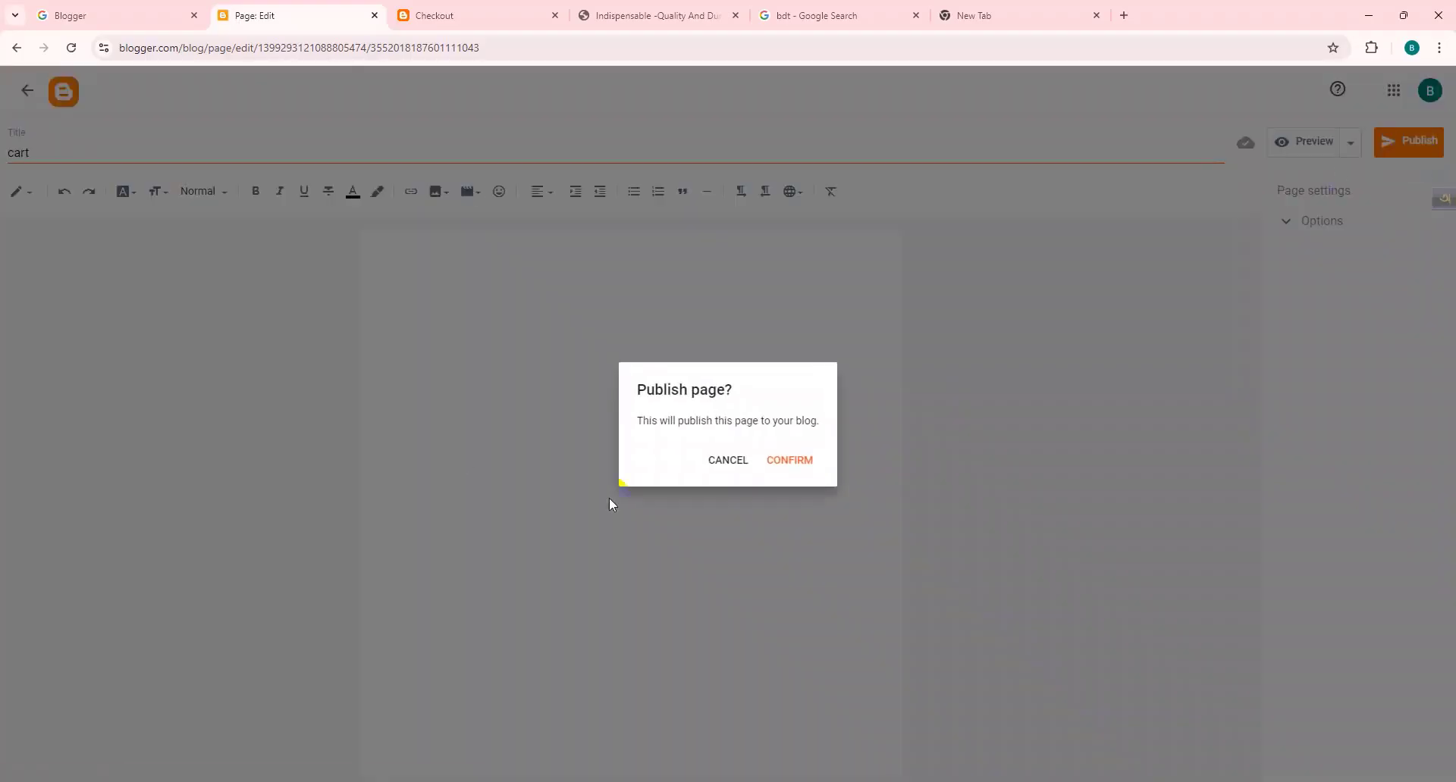
left_click(786, 460)
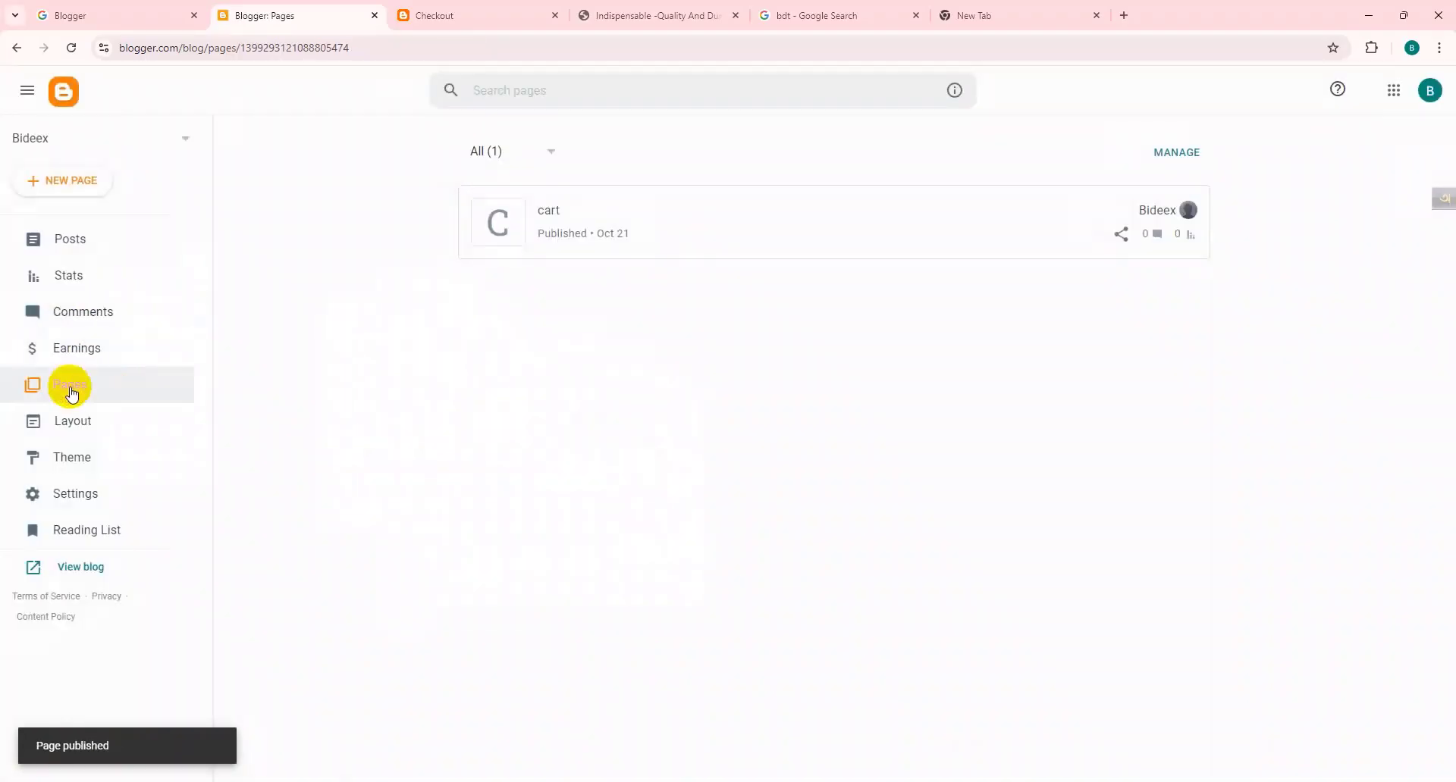
Create another blank page titled "checkout" and publish it to the blog.
left_click(59, 180)
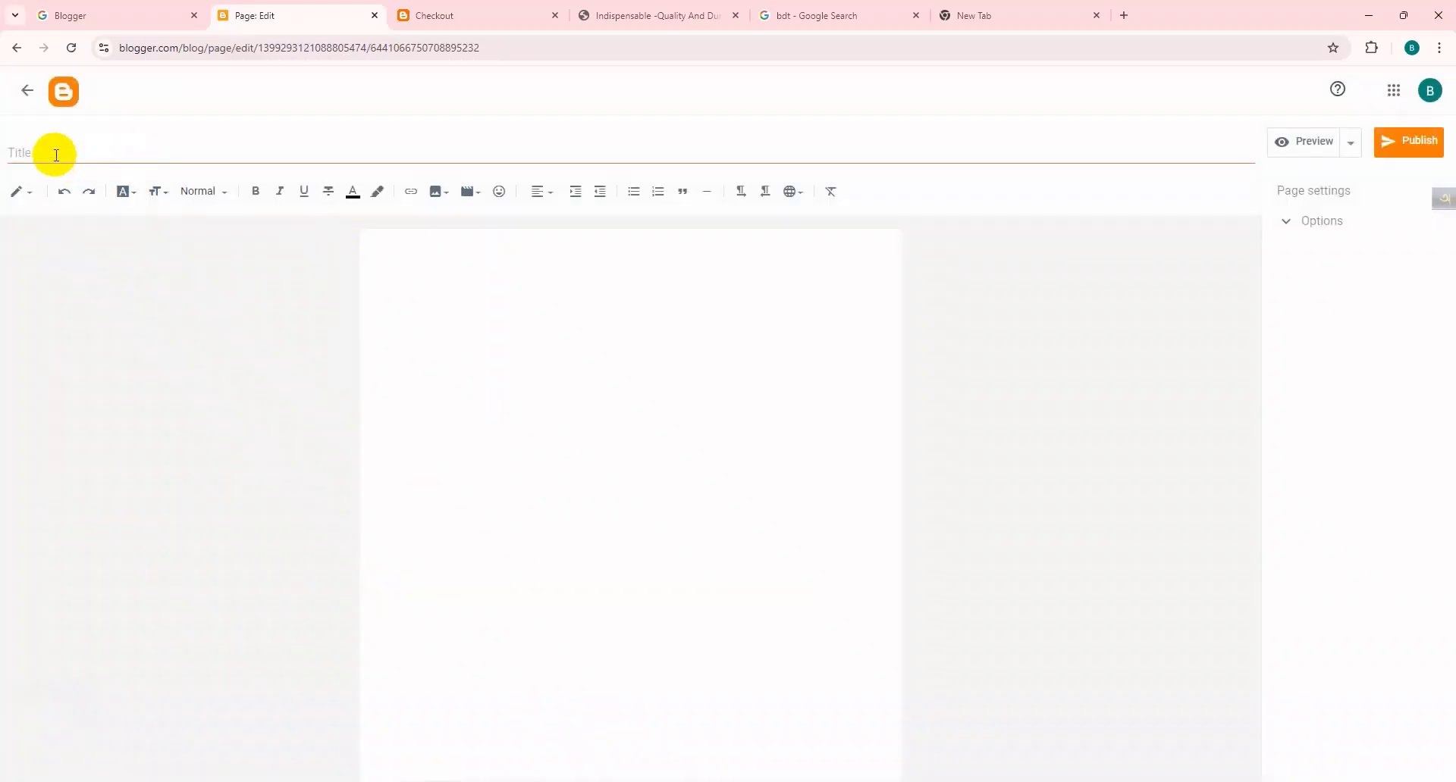
left_click(57, 156)
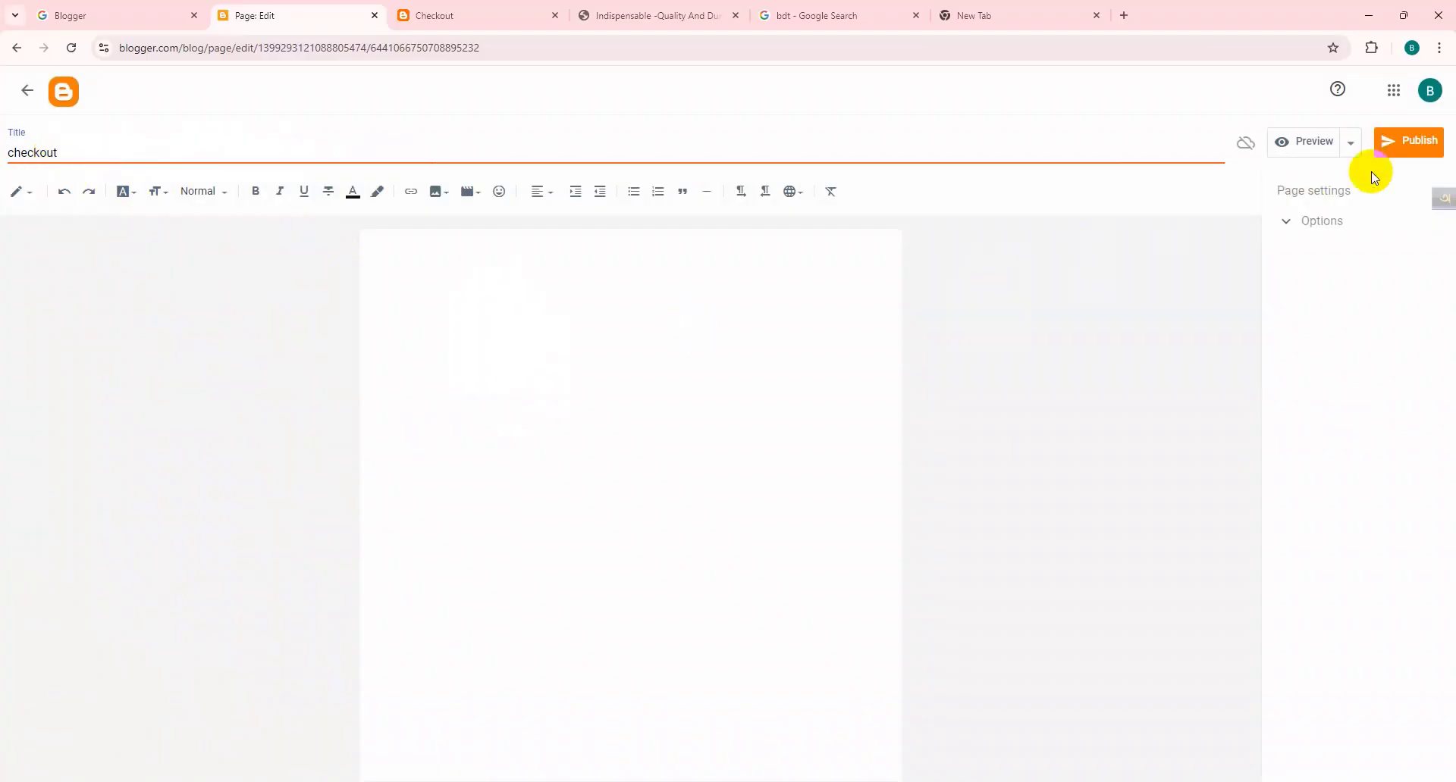
left_click(1405, 149)
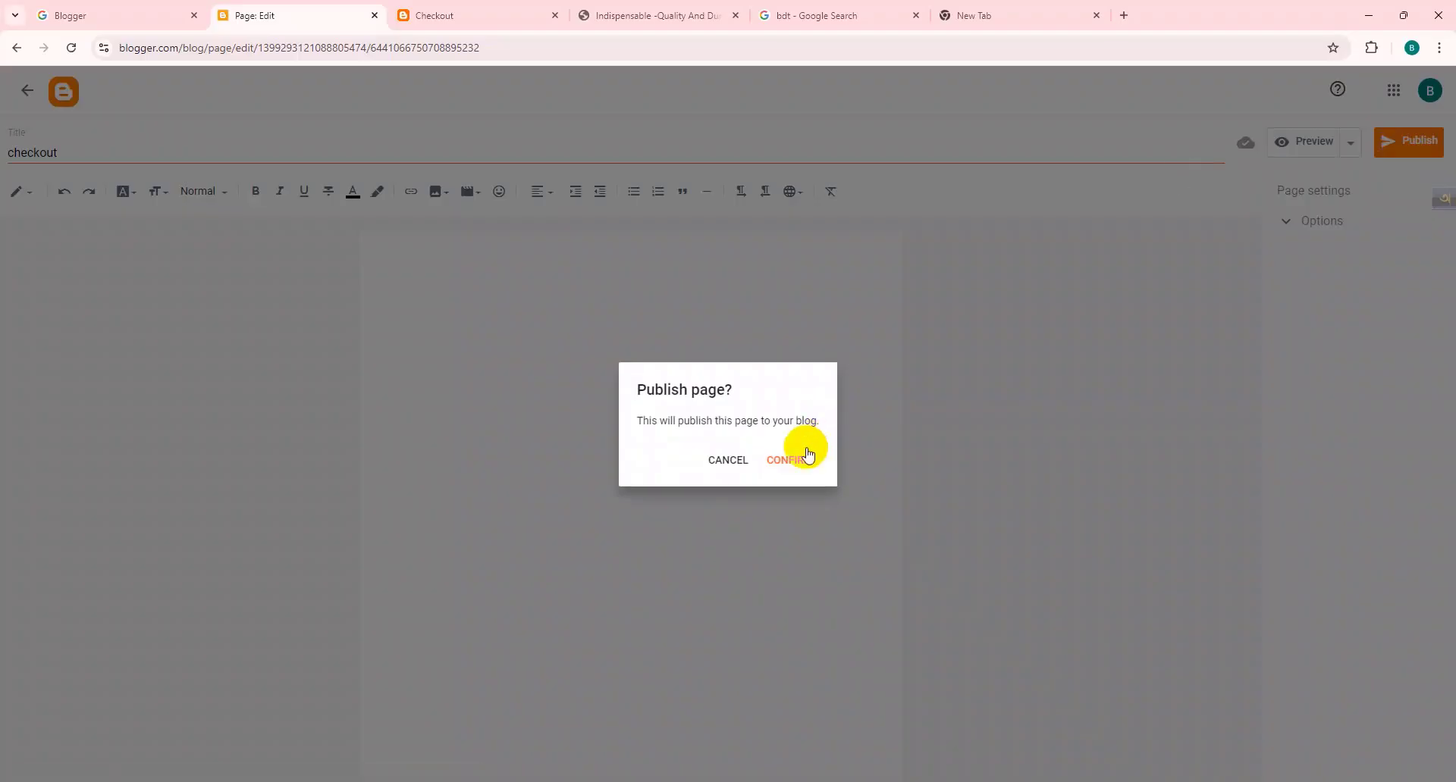
left_click(795, 456)
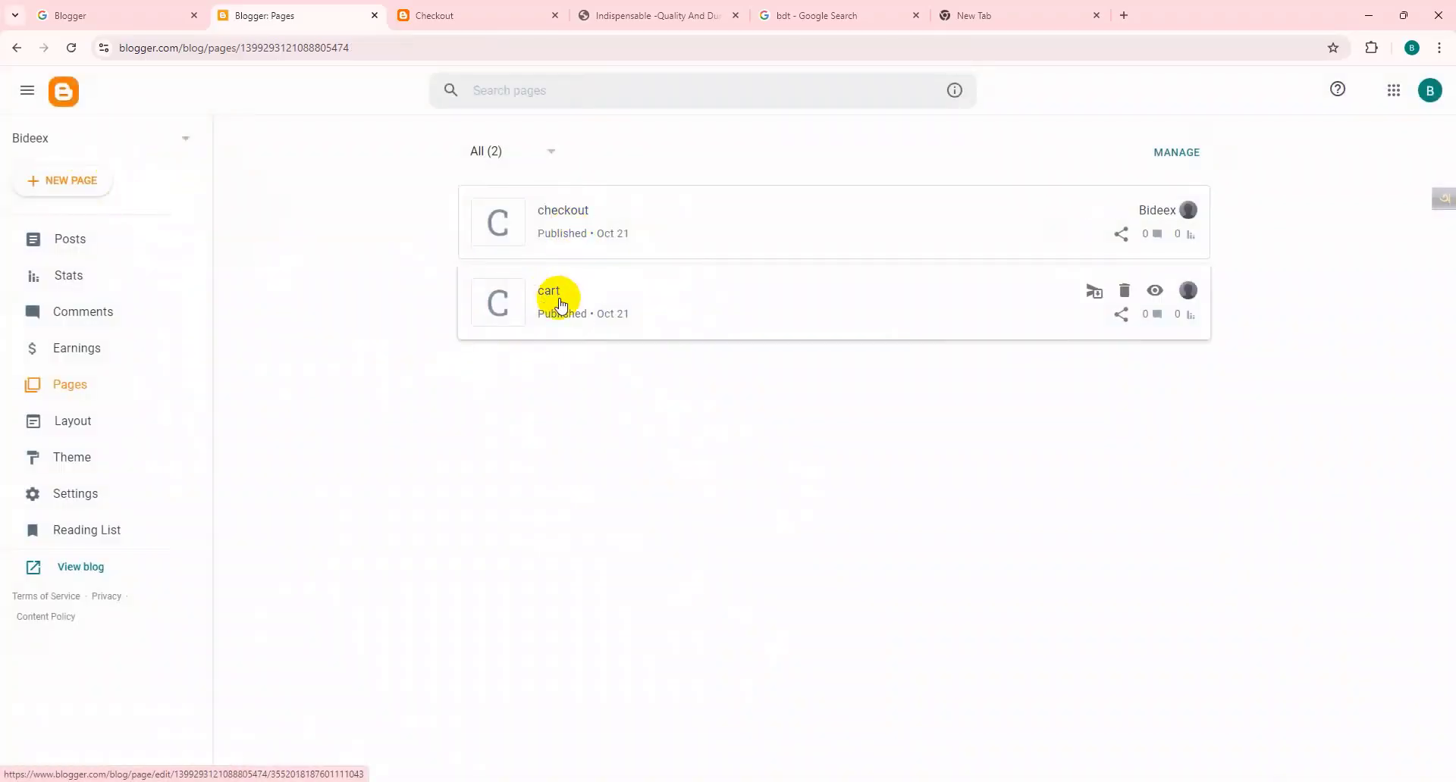
Reopen the red t-shirt from the live shop's home page, add another size M to the cart and go to checkout.
left_click(493, 22)
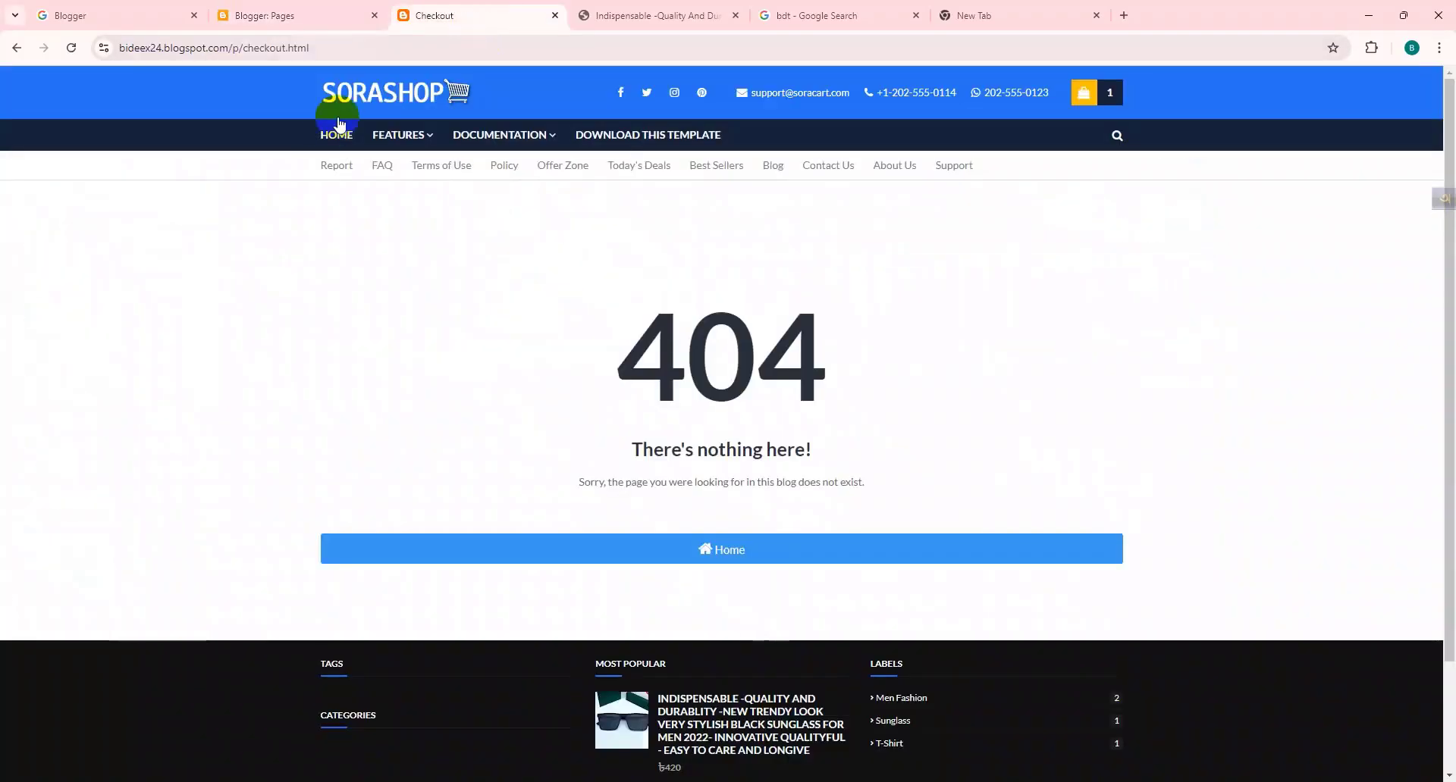
left_click(343, 102)
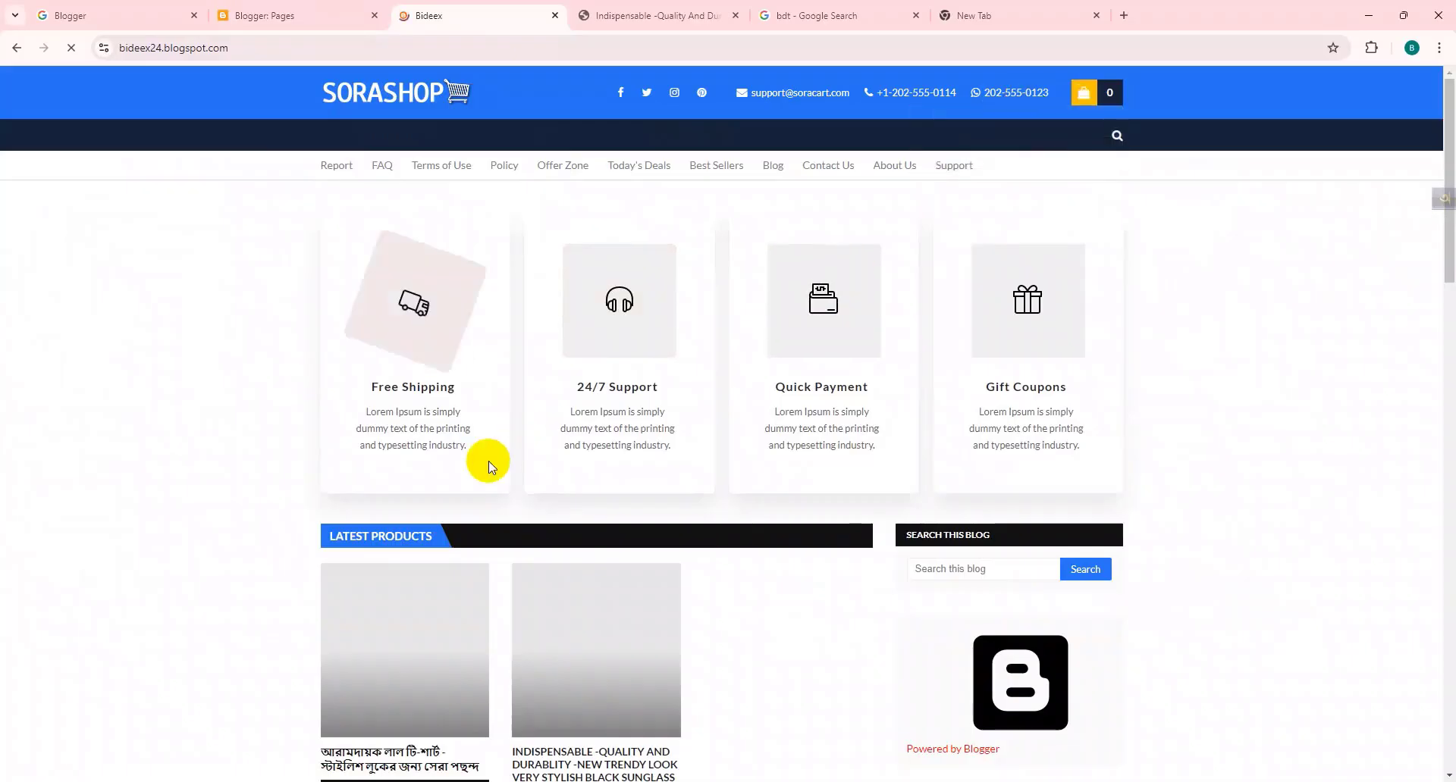
scroll(486, 460, "down", 4)
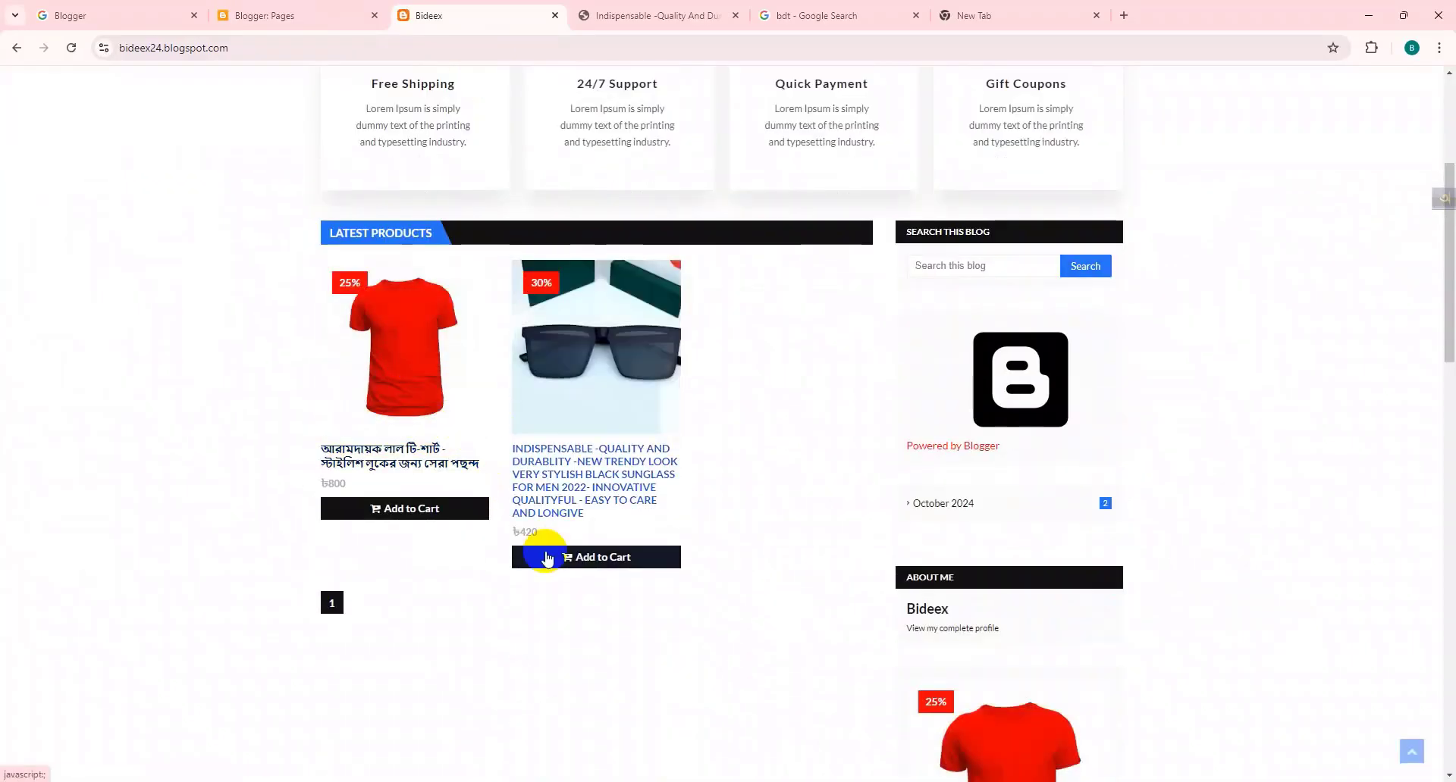
left_click(406, 359)
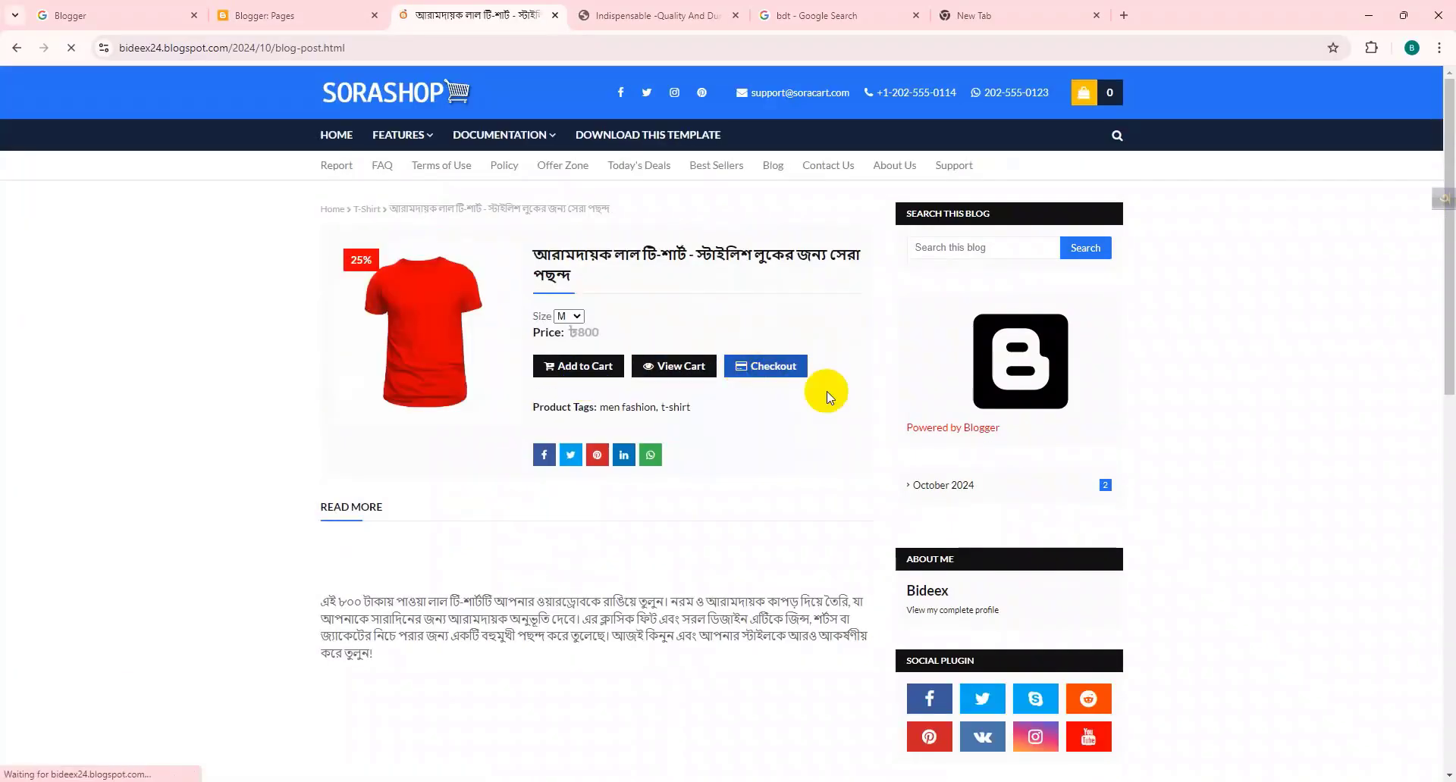
left_click(592, 372)
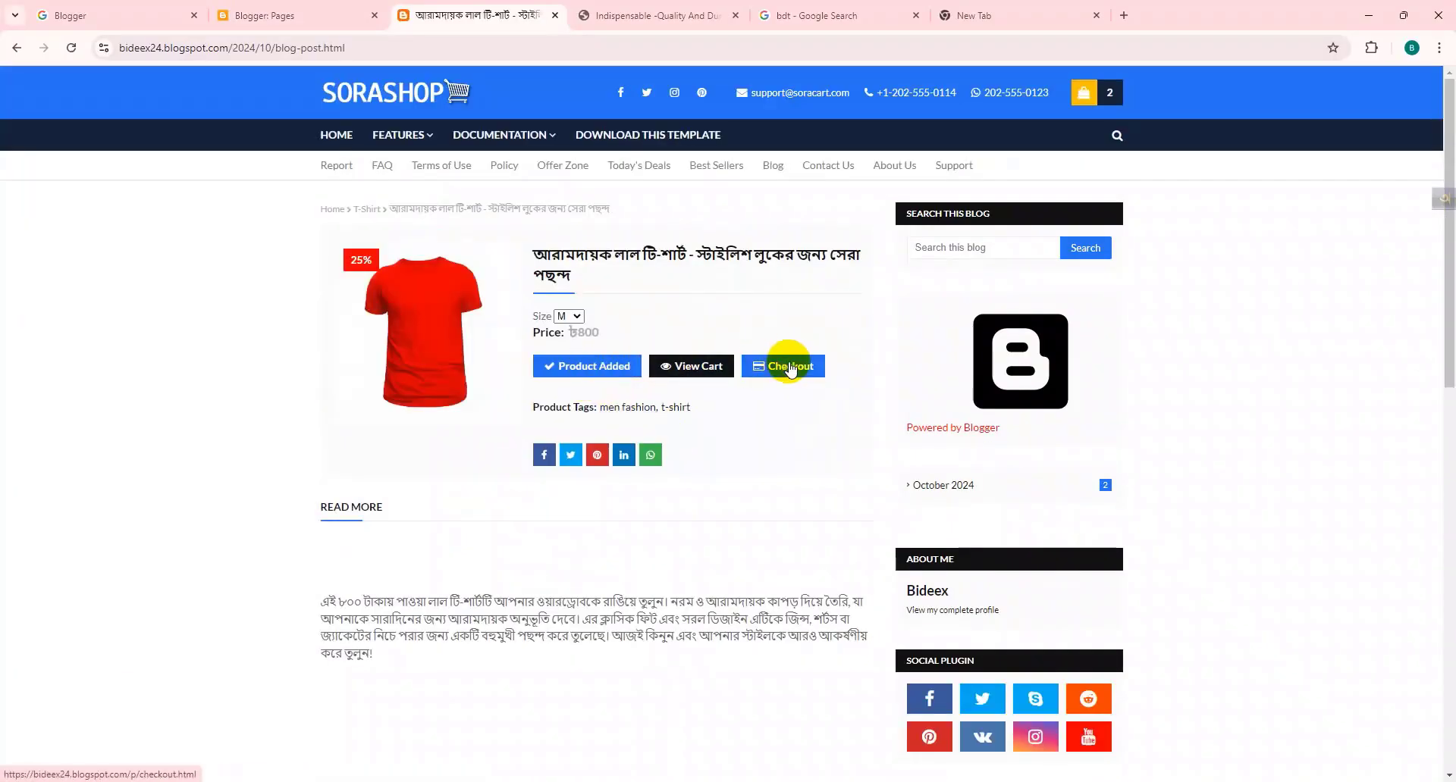
left_click(785, 367)
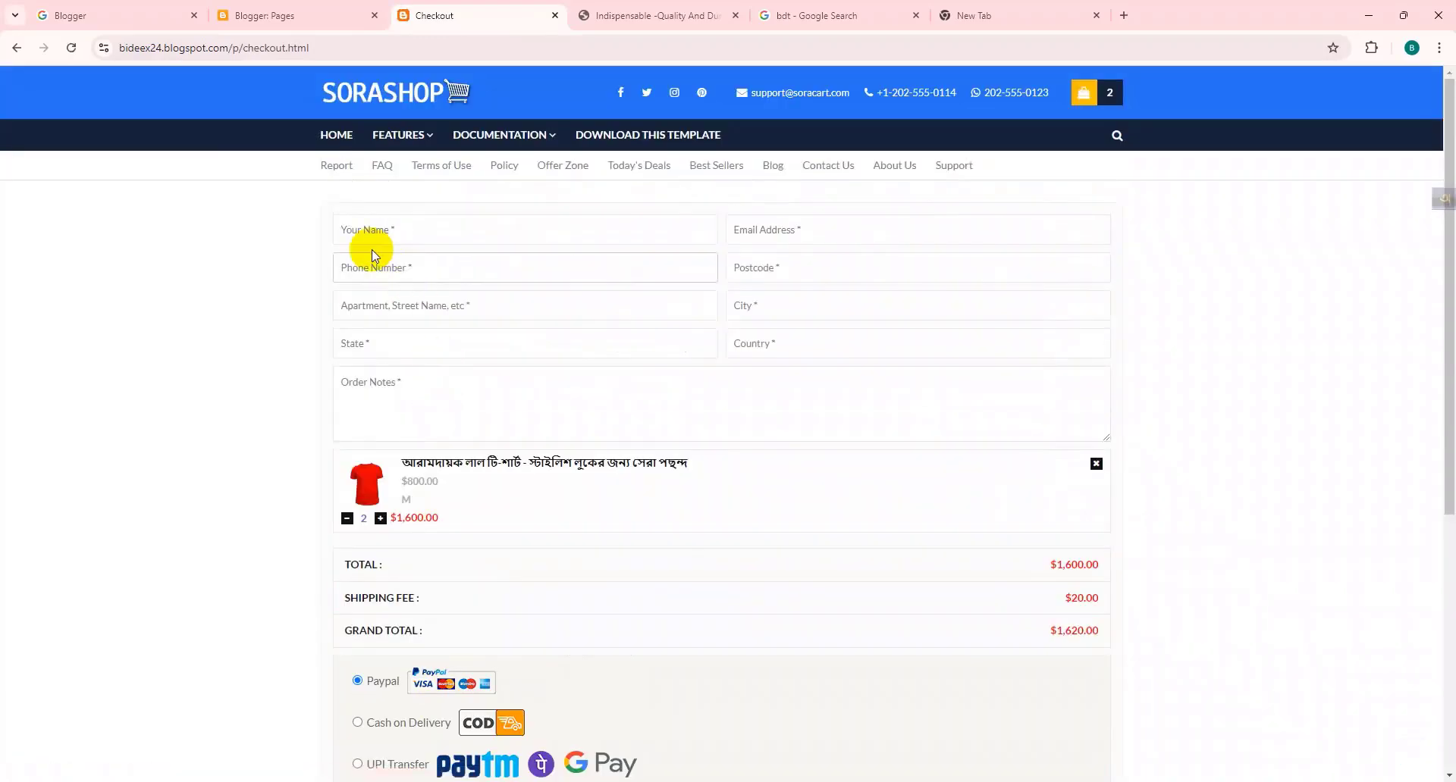
Examine the checkout form's customer fields, from name, phone and address to email, postcode, city and country, without filling them in.
left_click(357, 230)
left_click(349, 266)
left_click(357, 312)
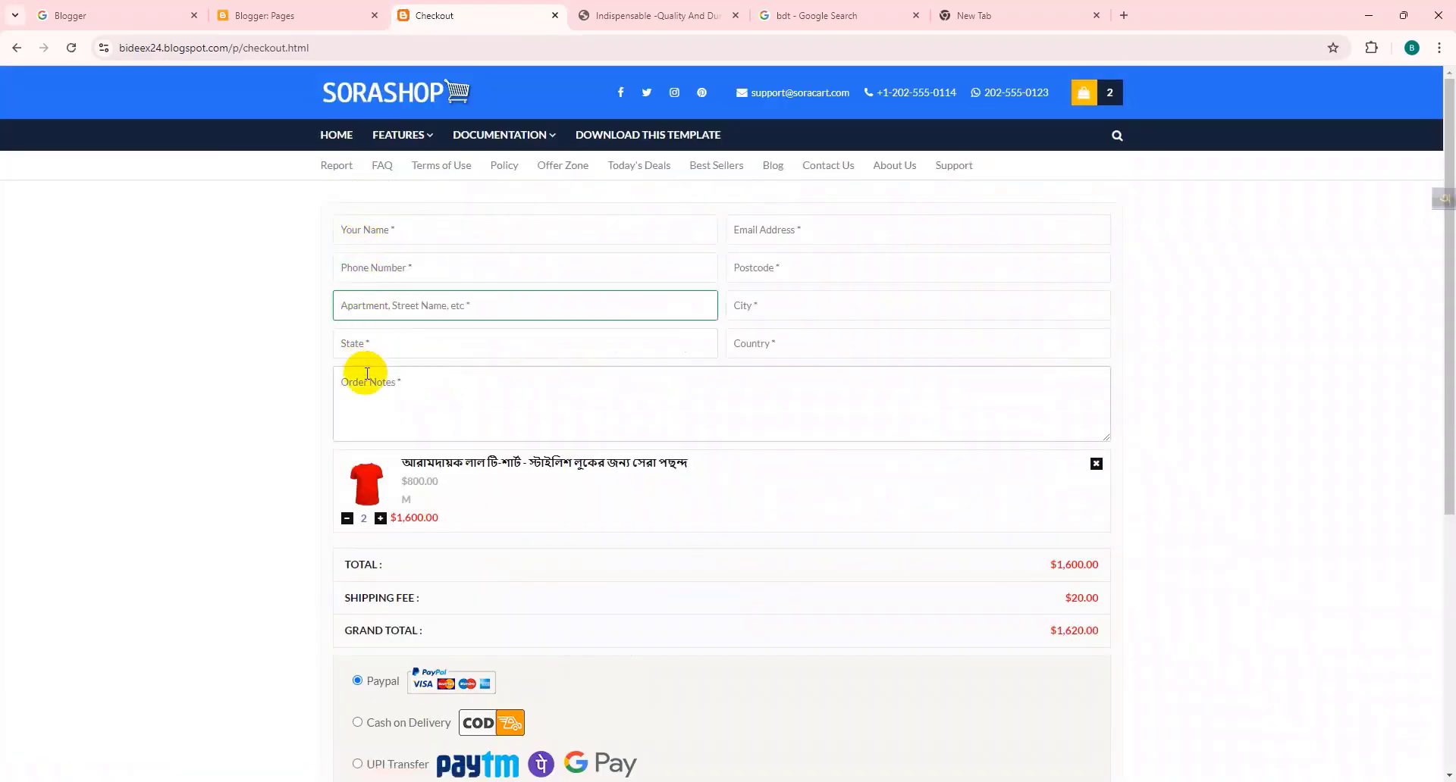
left_click(366, 348)
left_click(367, 383)
left_click(390, 237)
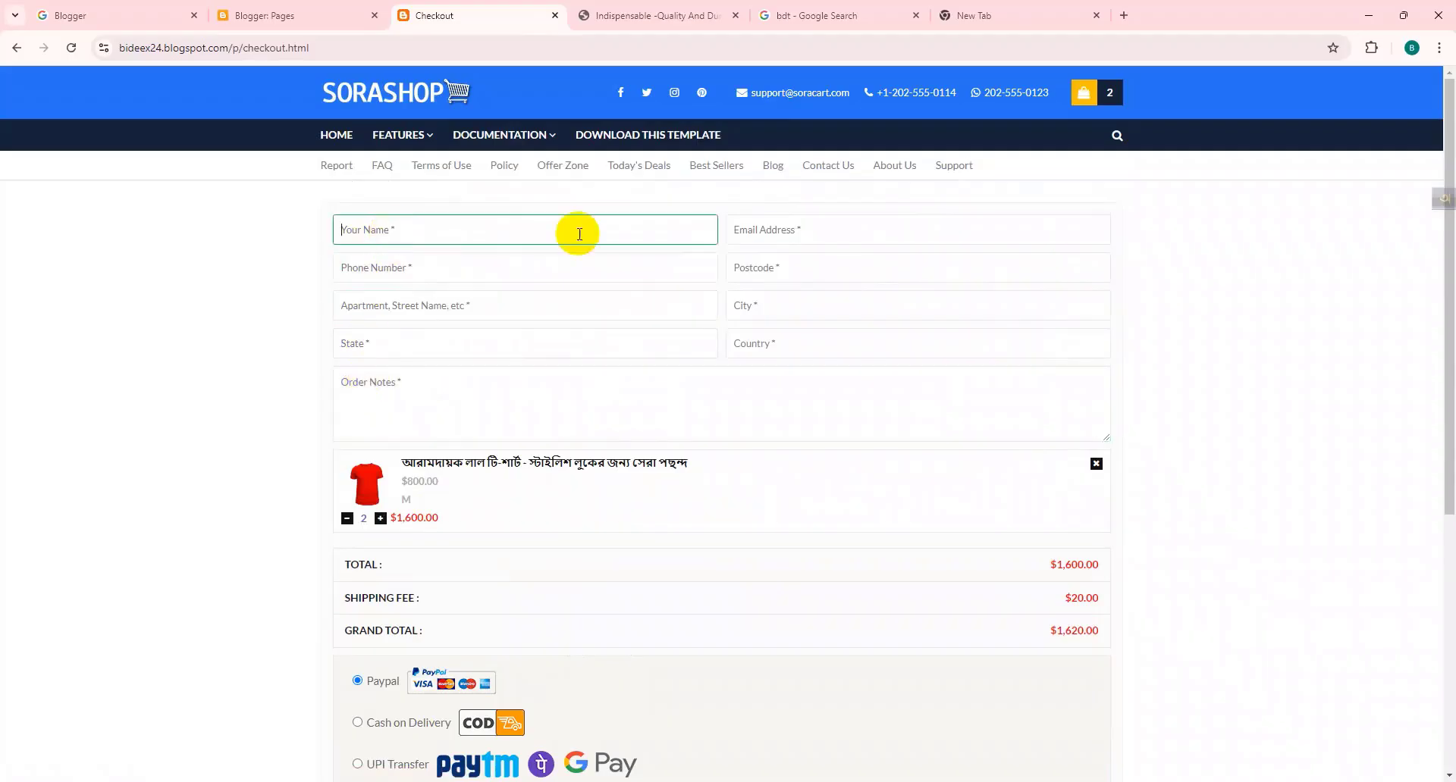
left_click(763, 241)
left_click(753, 270)
left_click(750, 308)
left_click(747, 343)
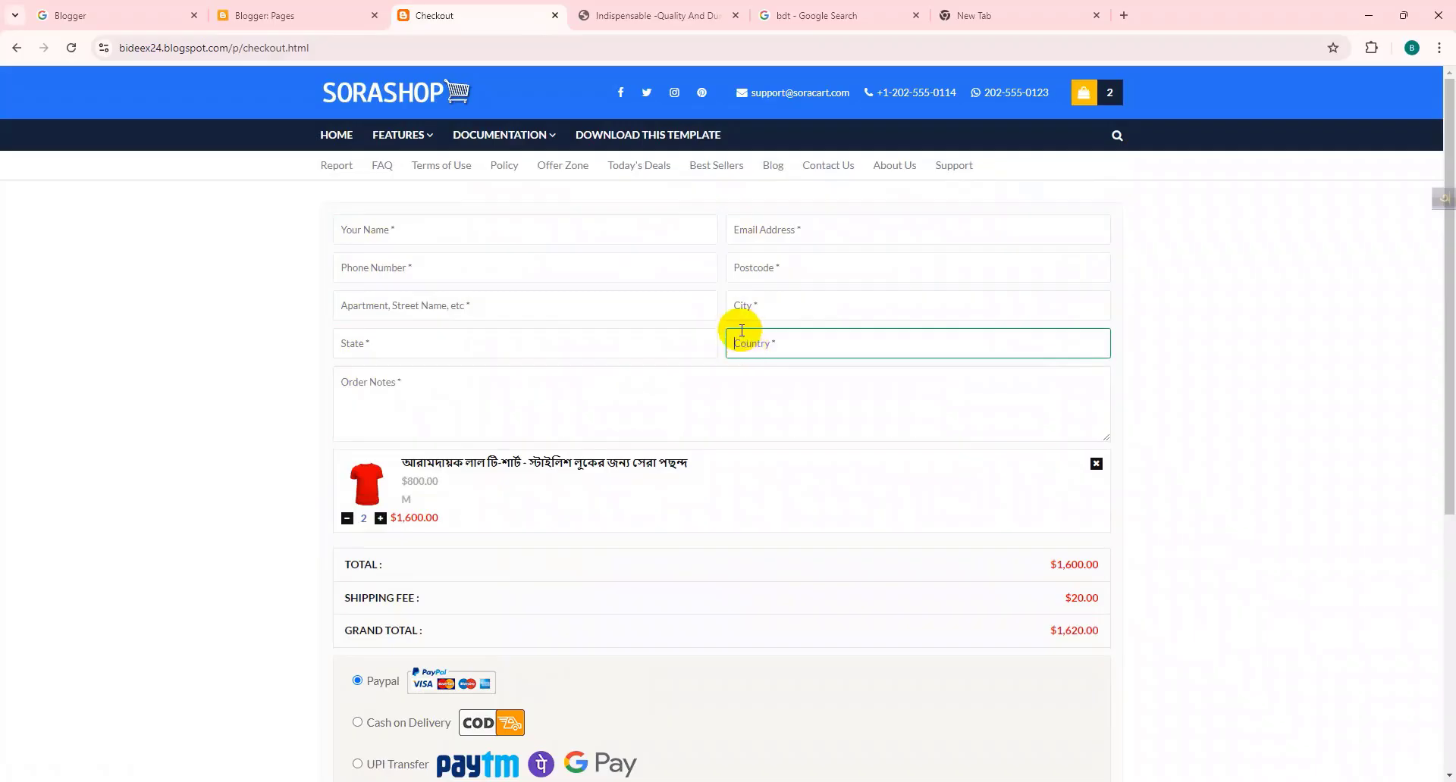
Examine the checkout's order summary: the red t-shirt's quantity and line price, the total, shipping fee and grand total, and the payment options.
scroll(741, 330, "down", 4)
scroll(740, 330, "up", 3)
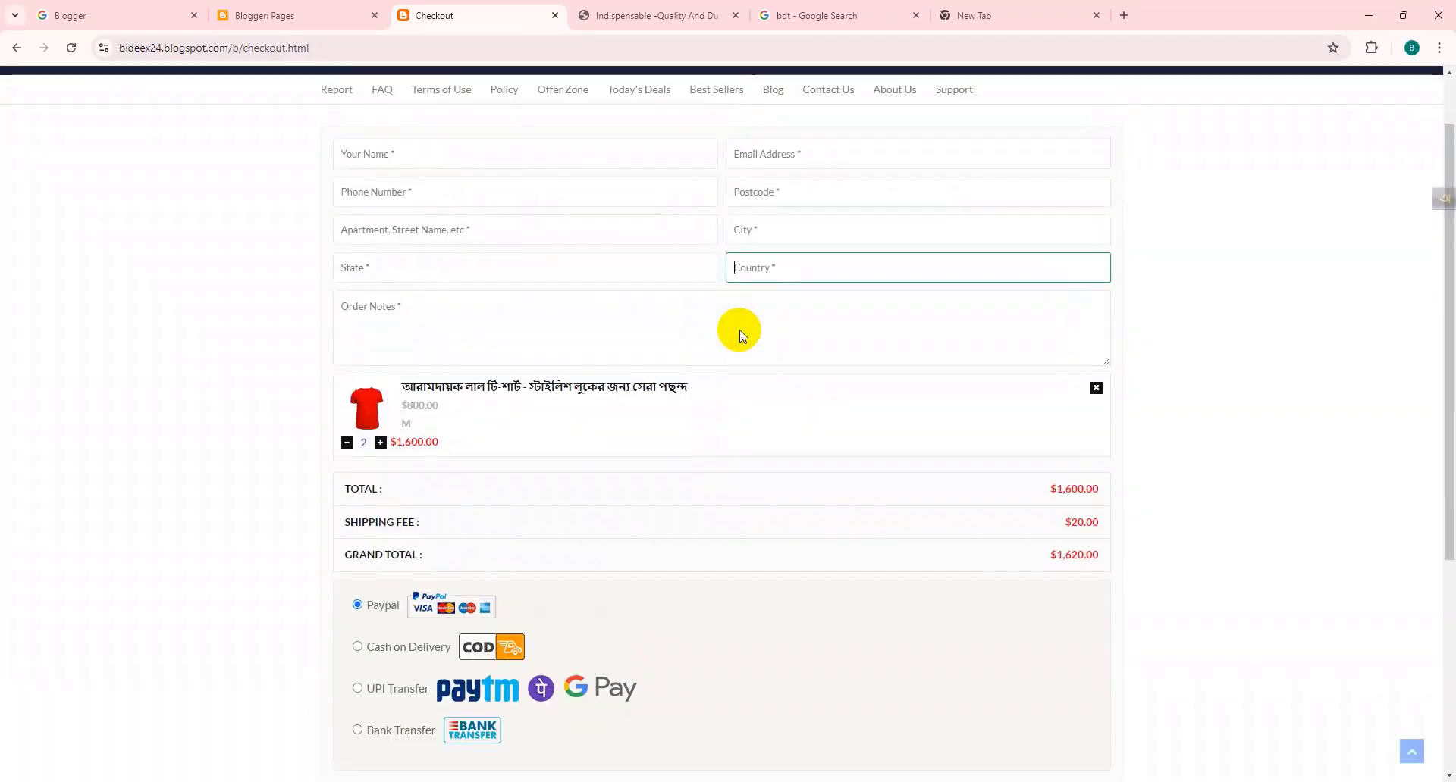
scroll(717, 405, "down", 2)
left_click_drag(389, 296, 432, 289)
left_click(407, 293)
left_click_drag(1051, 335, 1110, 339)
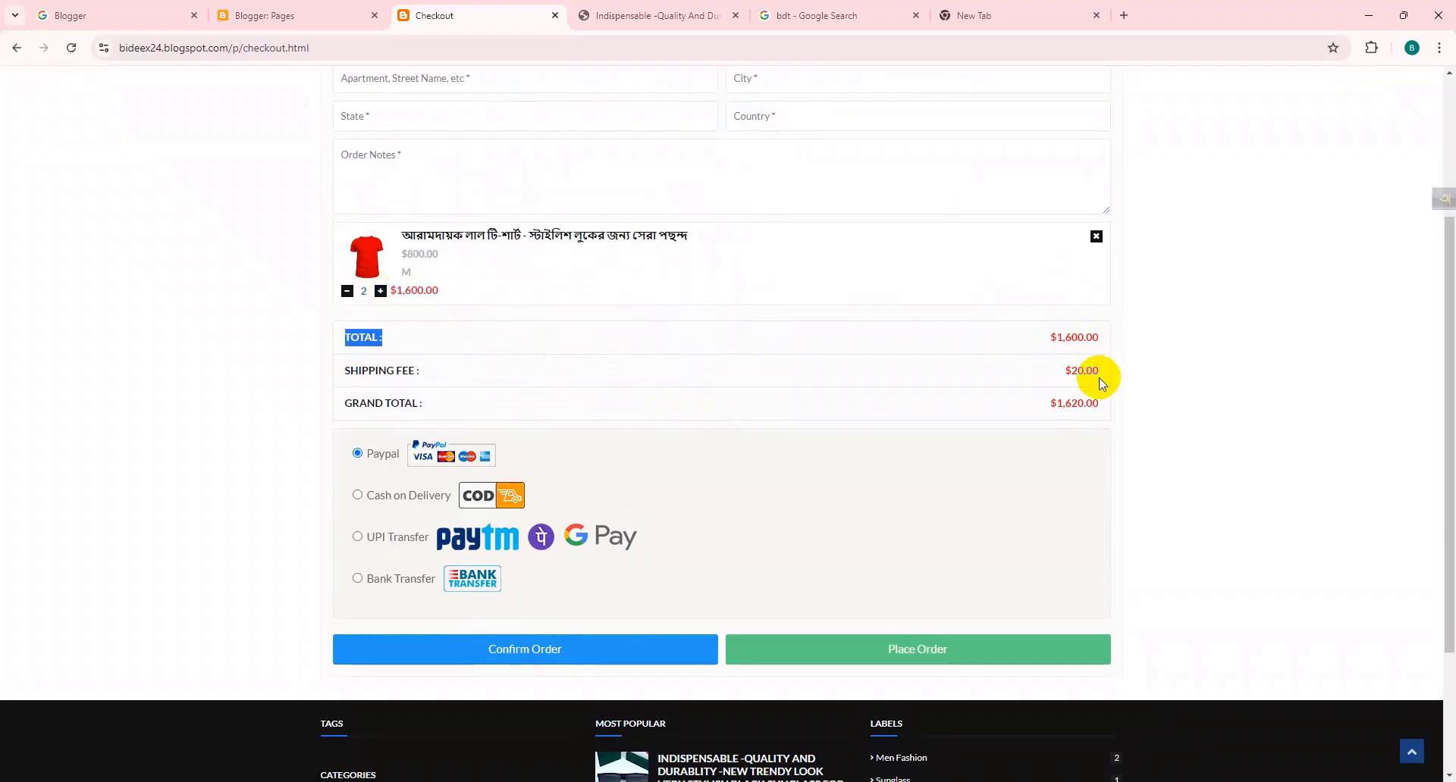
left_click_drag(345, 370, 351, 369)
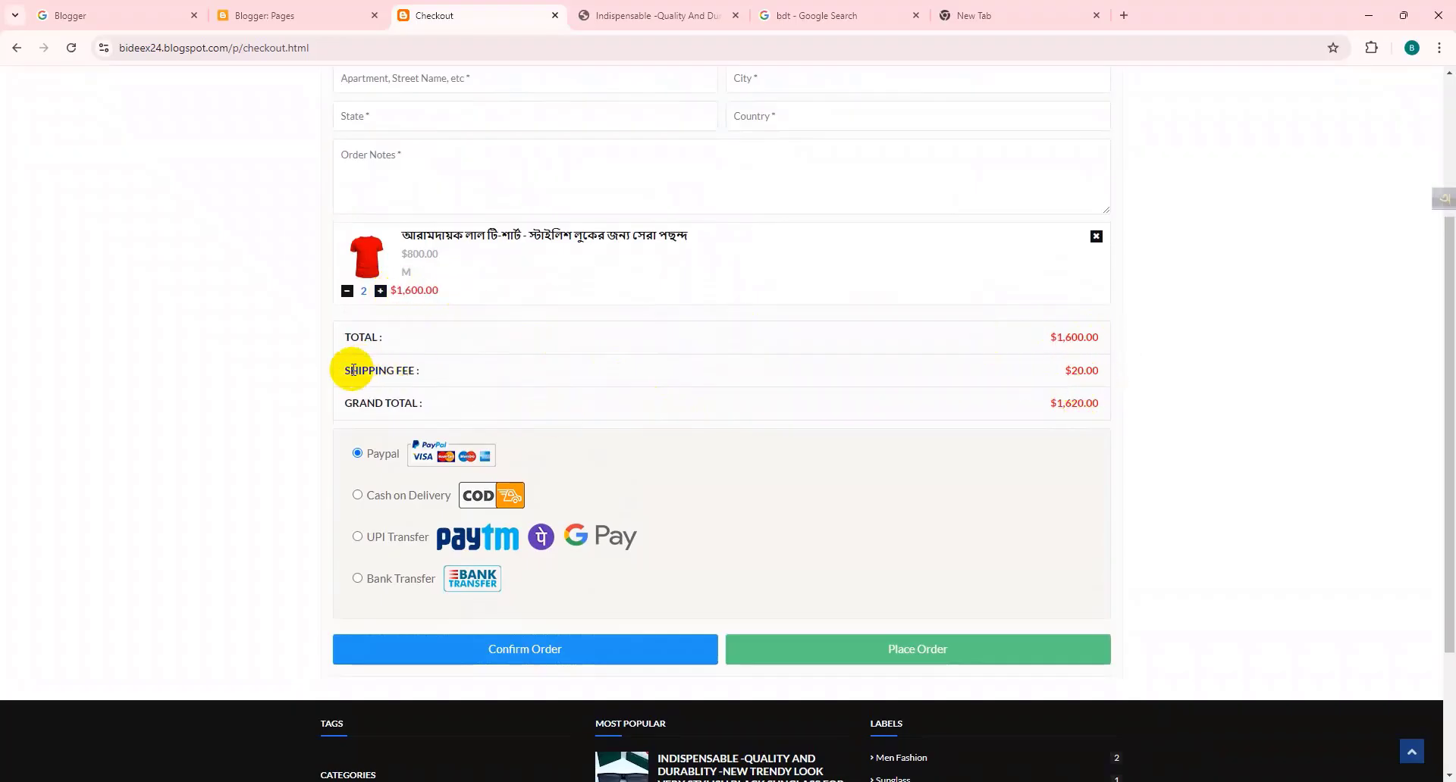
left_click_drag(1065, 372, 1131, 378)
left_click(1089, 405)
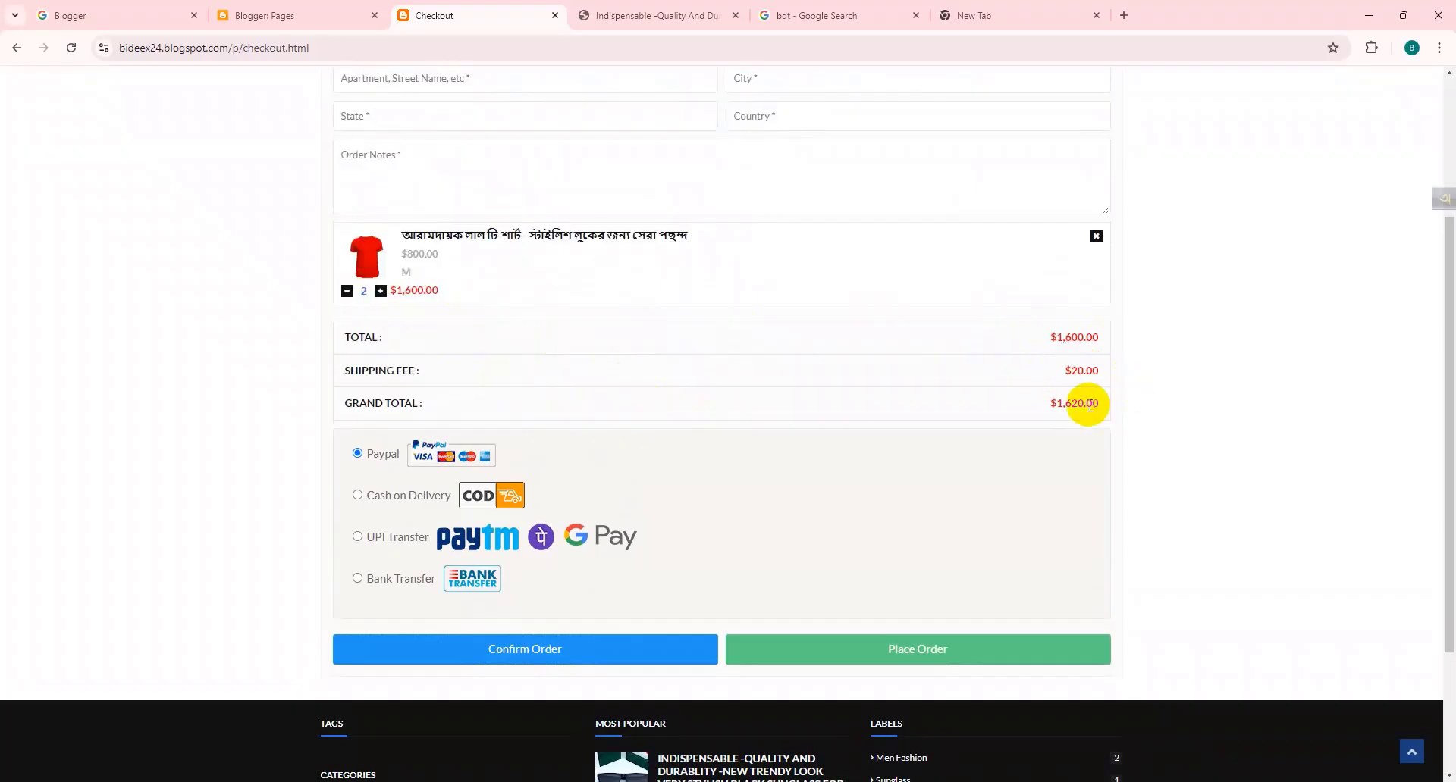
scroll(1088, 405, "up", 3)
scroll(611, 452, "down", 2)
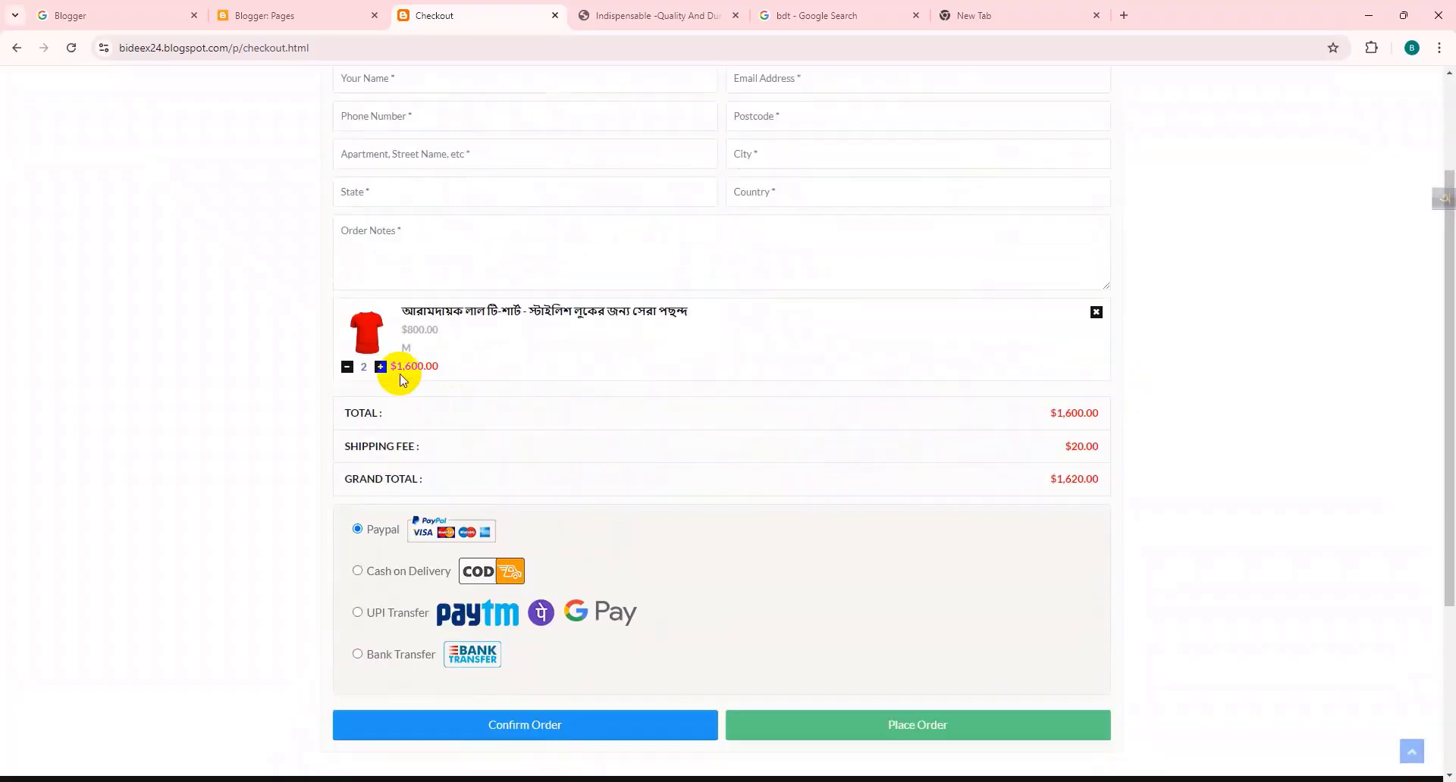
left_click_drag(412, 365, 436, 366)
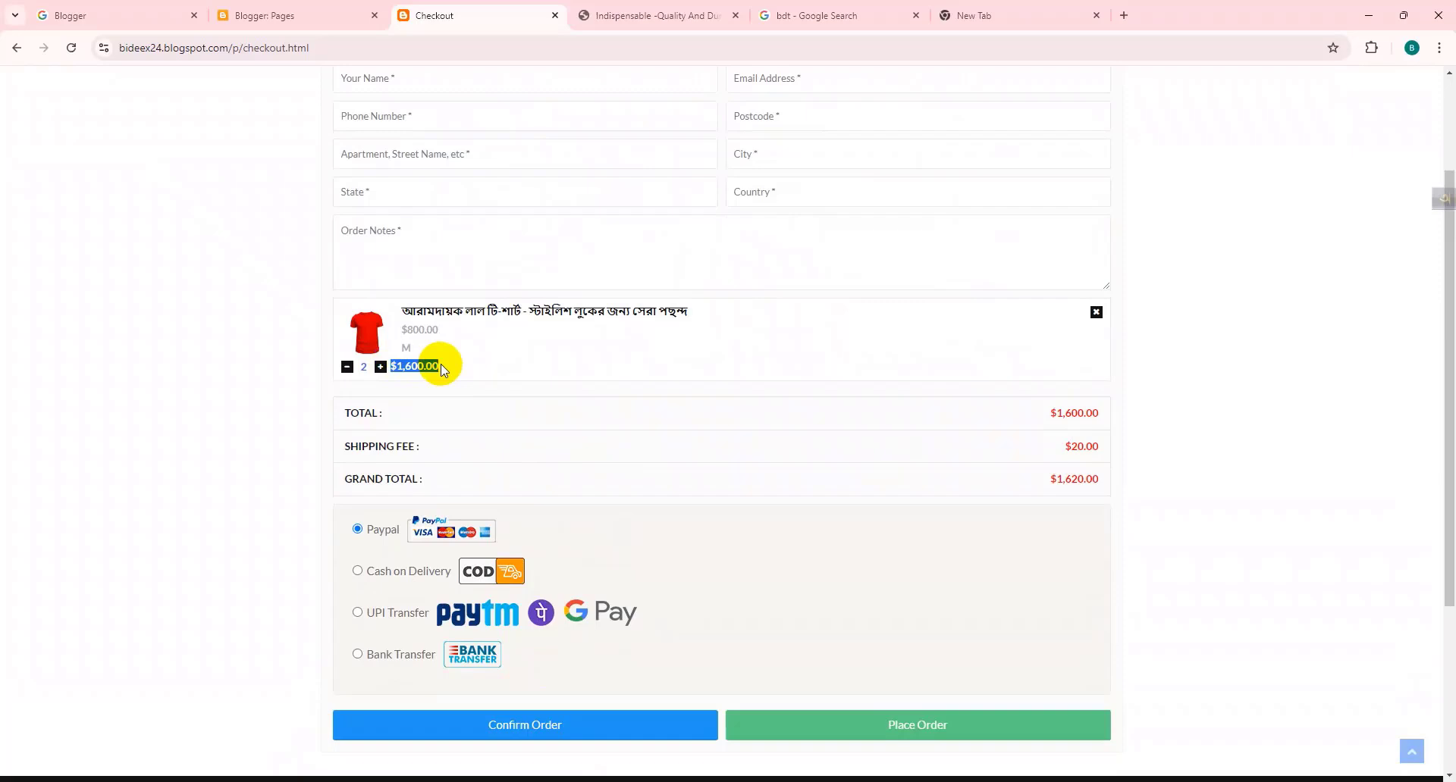
Return from the live checkout page to the blog's Pages list in the Blogger dashboard.
left_click(262, 15)
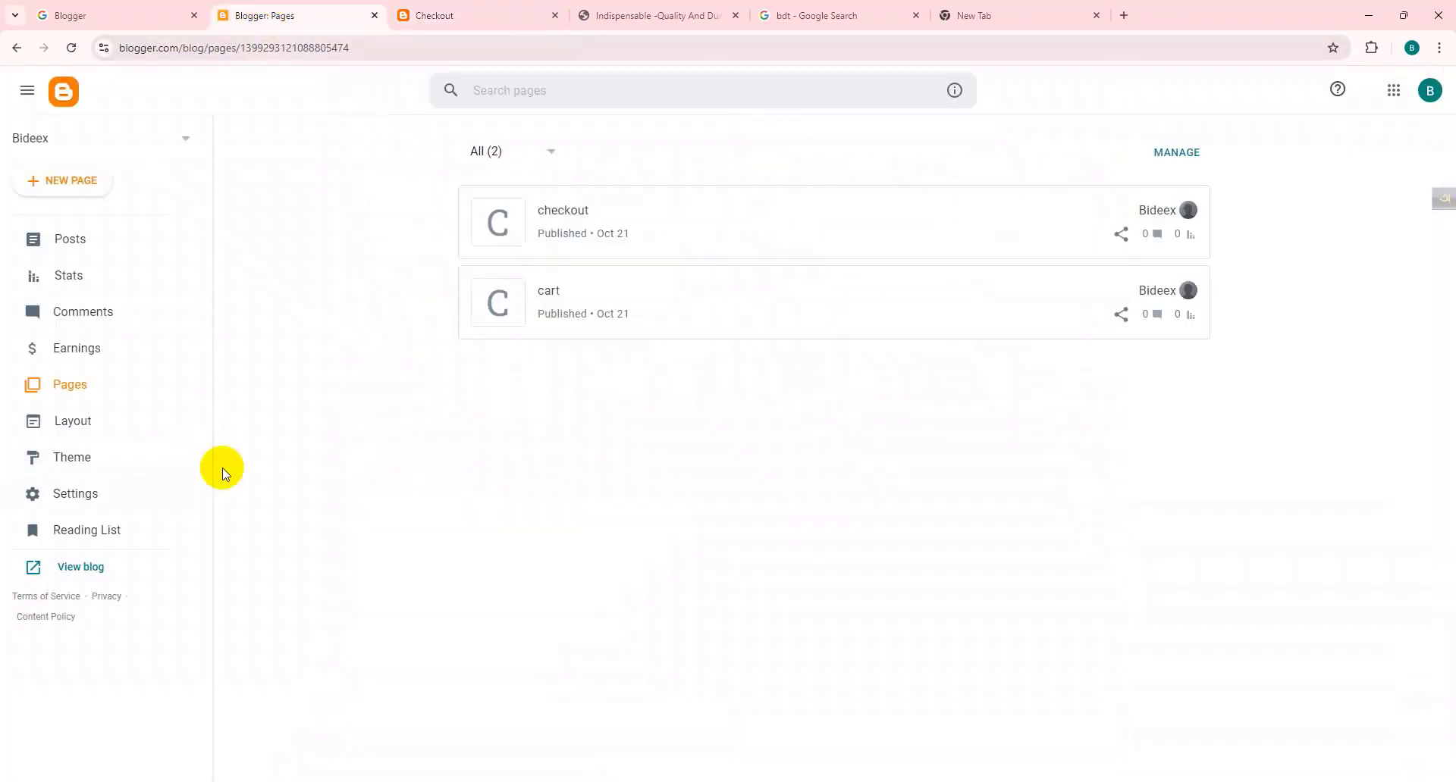